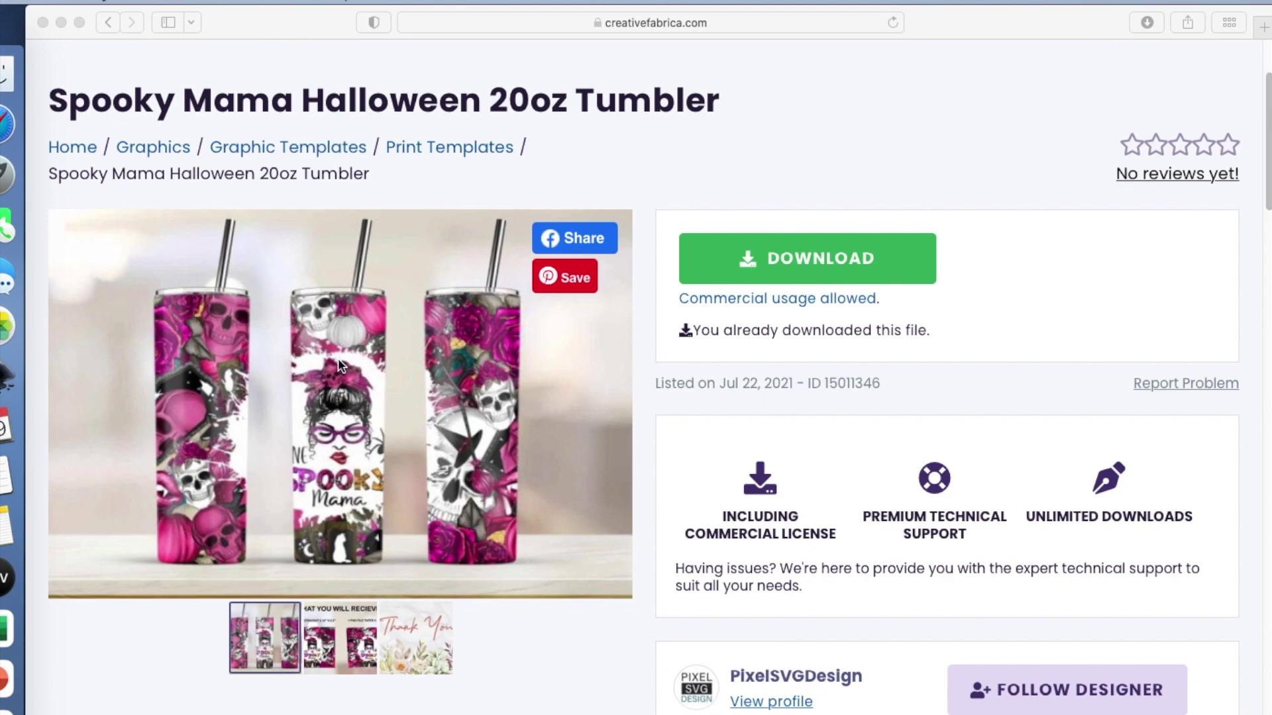
Close the two Creative Fabrica browser windows and switch to Inkscape.
left_click_drag(285, 22, 280, 714)
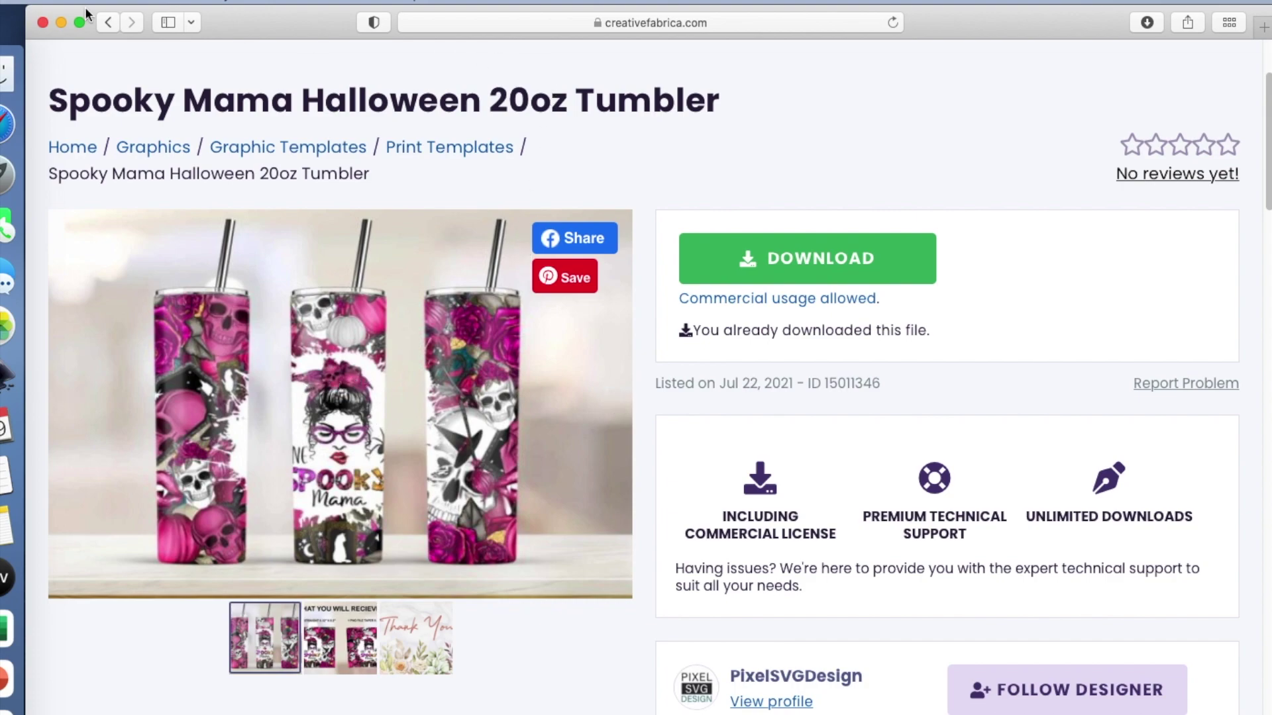
left_click(43, 23)
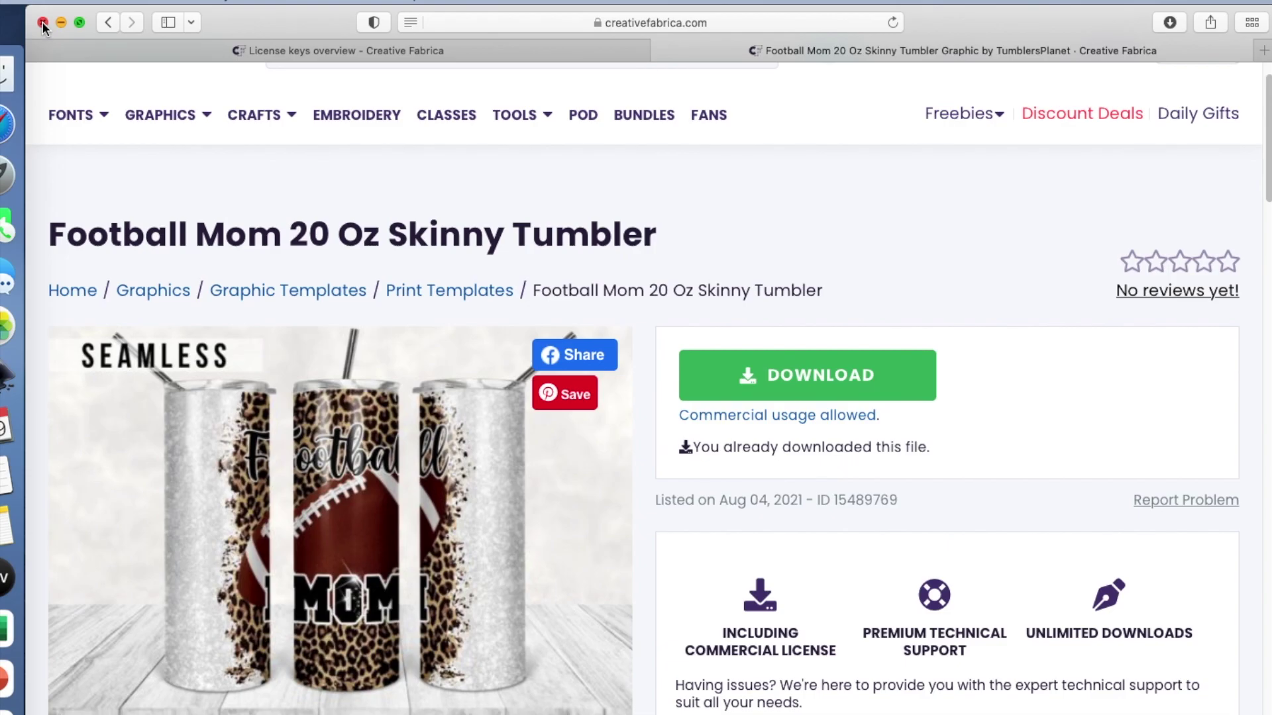
left_click(43, 22)
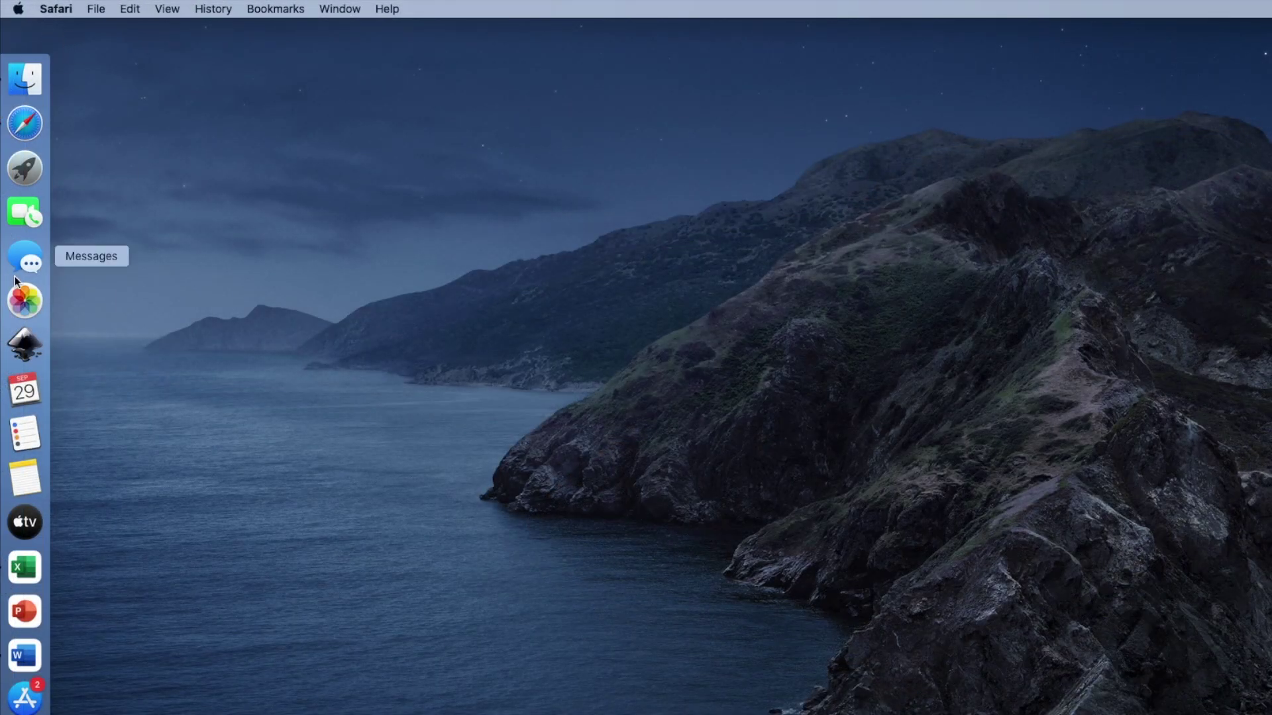
left_click(26, 340)
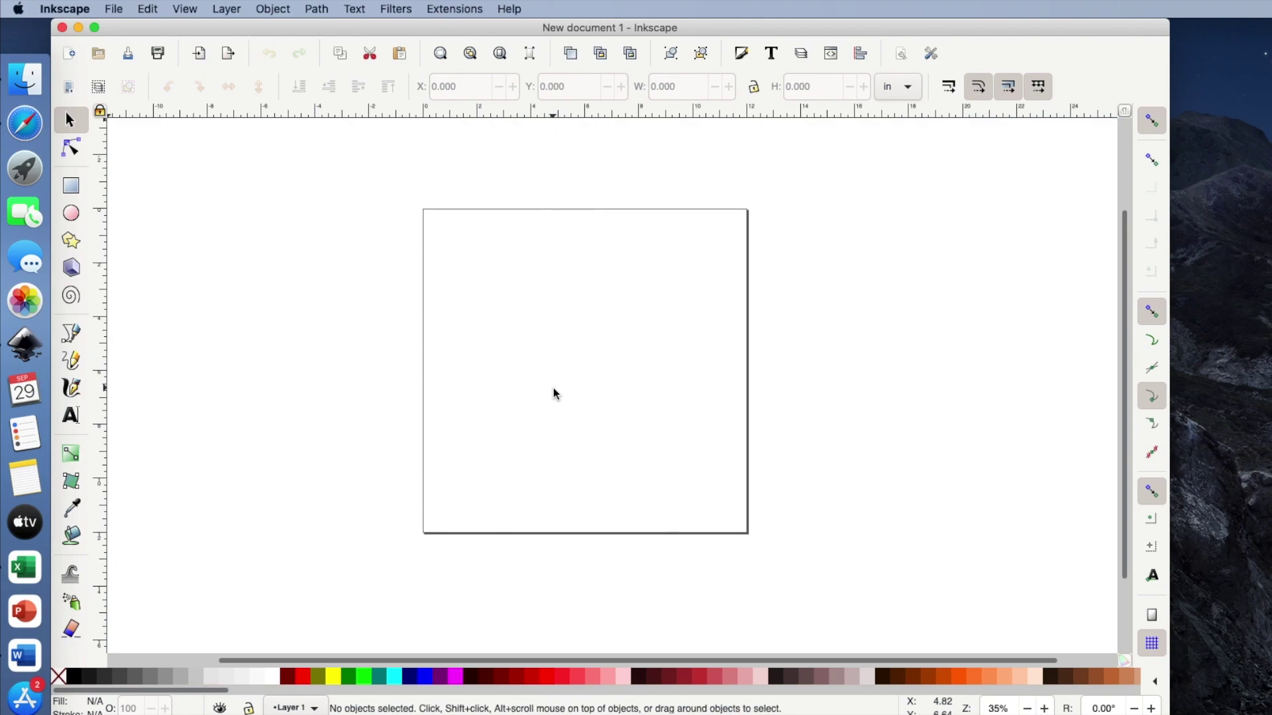
Set the document's page size to US Letter, 8.5 x 11.0 in.
left_click(114, 9)
left_click(123, 266)
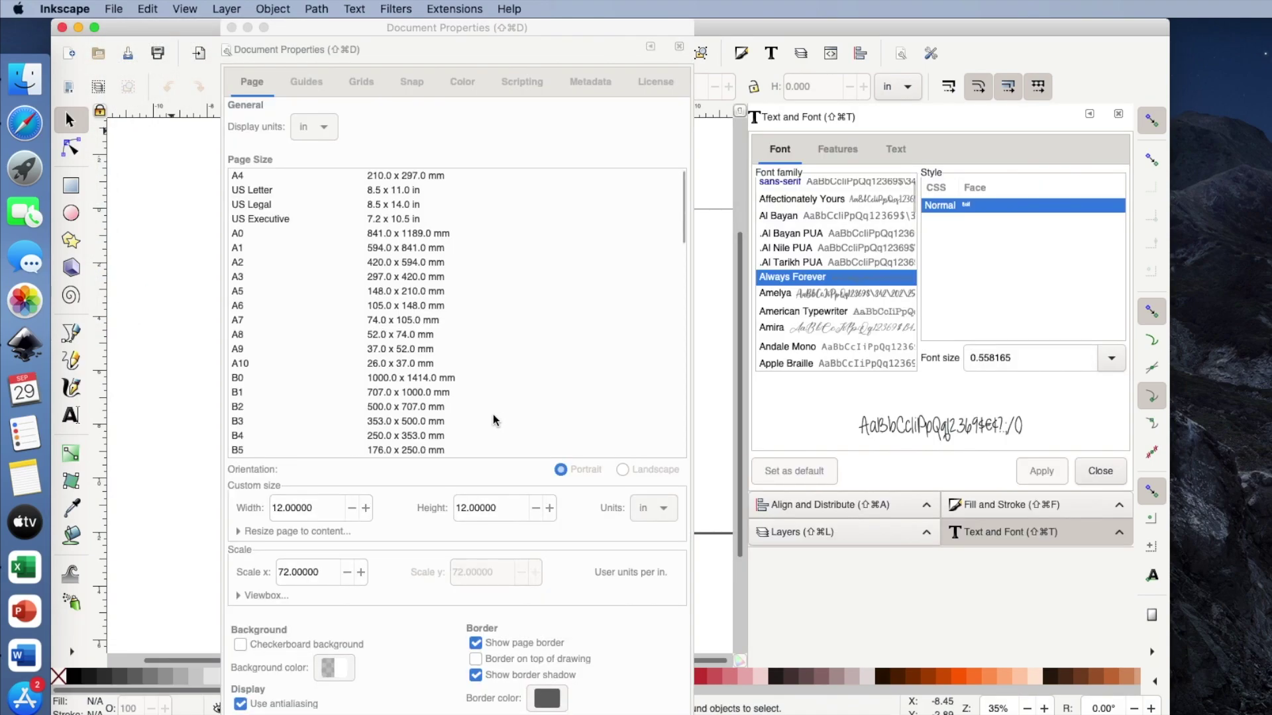
left_click(393, 193)
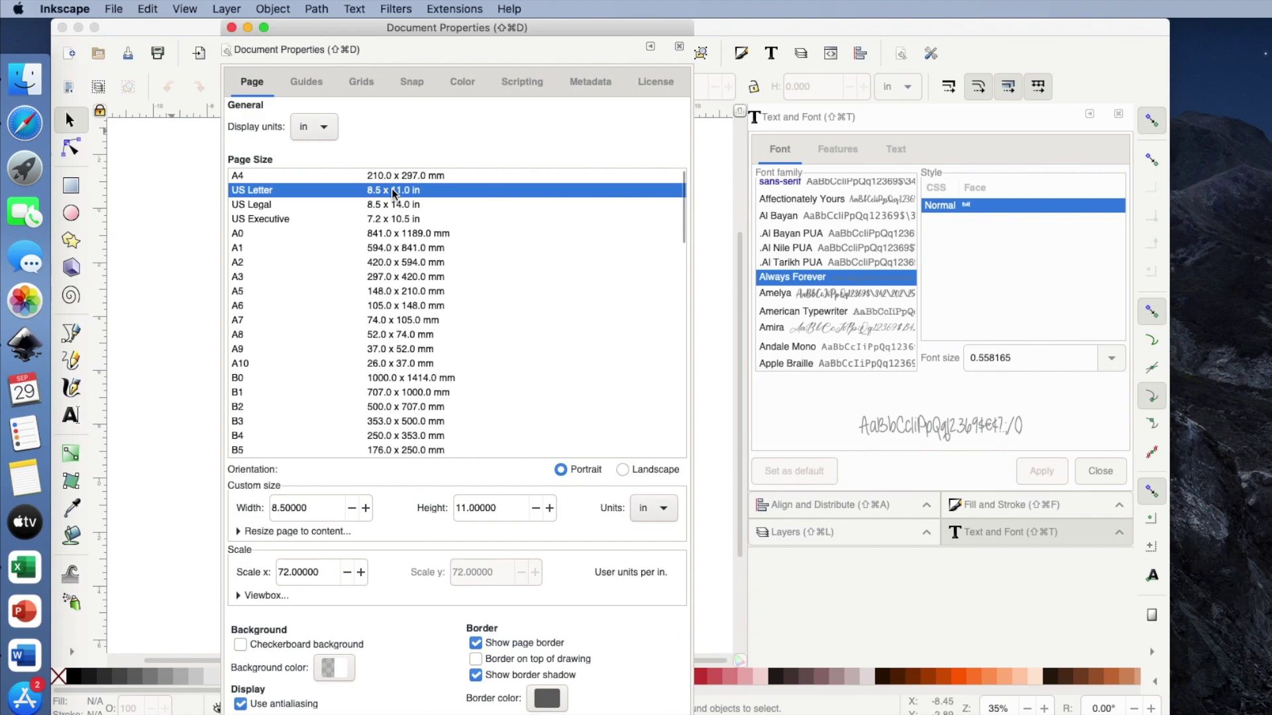
left_click(231, 27)
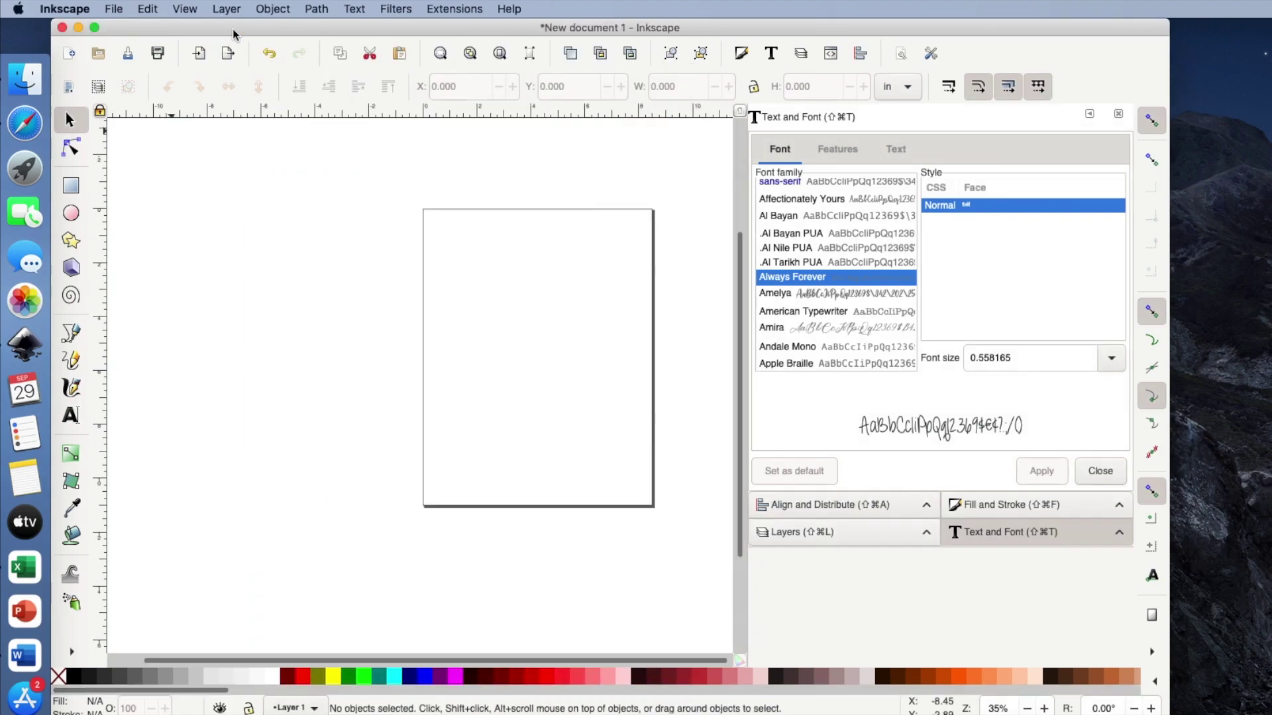
scroll(451, 320, "right", 3)
scroll(451, 319, "up", 1)
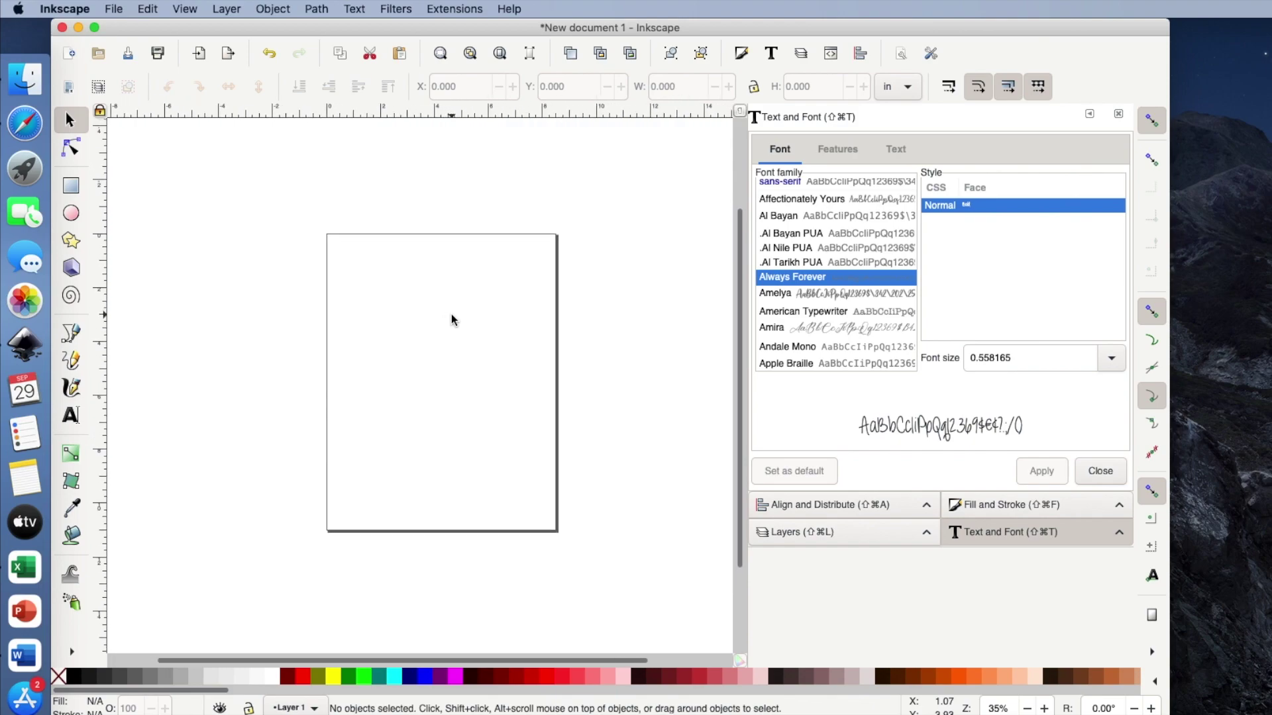
Import SpookyStraightTumbler.png from the Desktop as an embedded image, with DPI from file and smooth rendering.
left_click(114, 10)
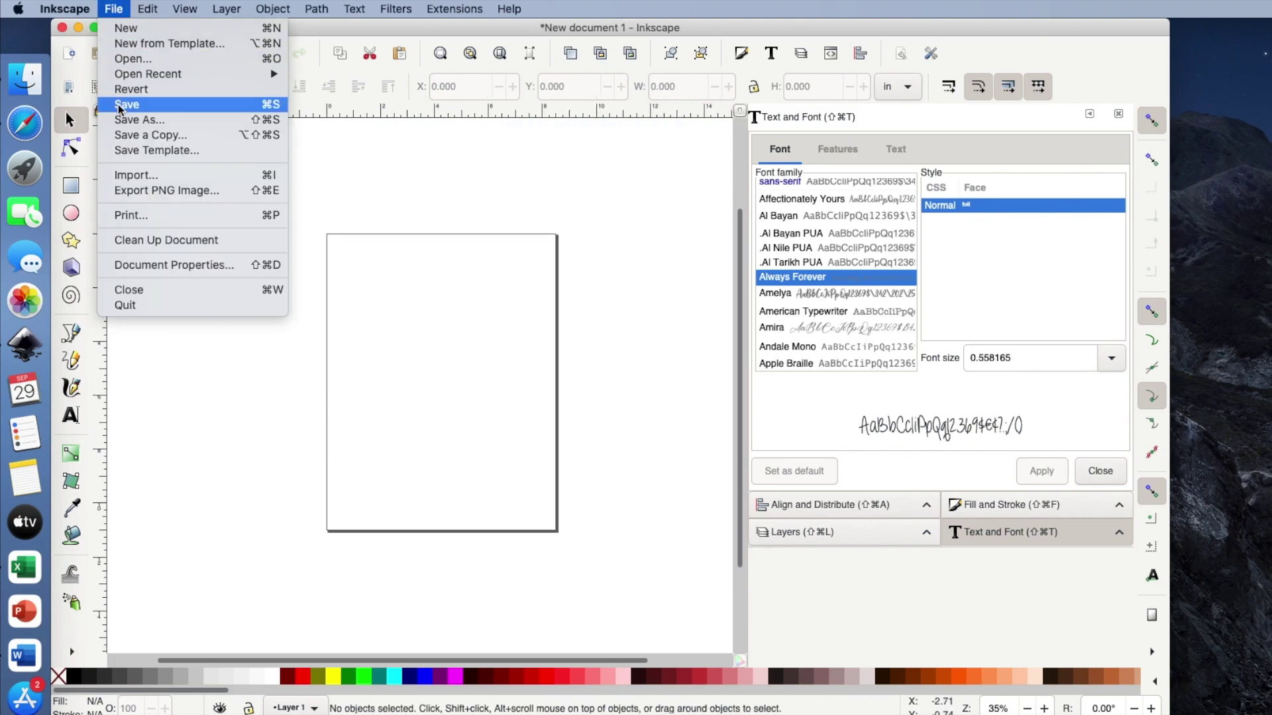
left_click(129, 178)
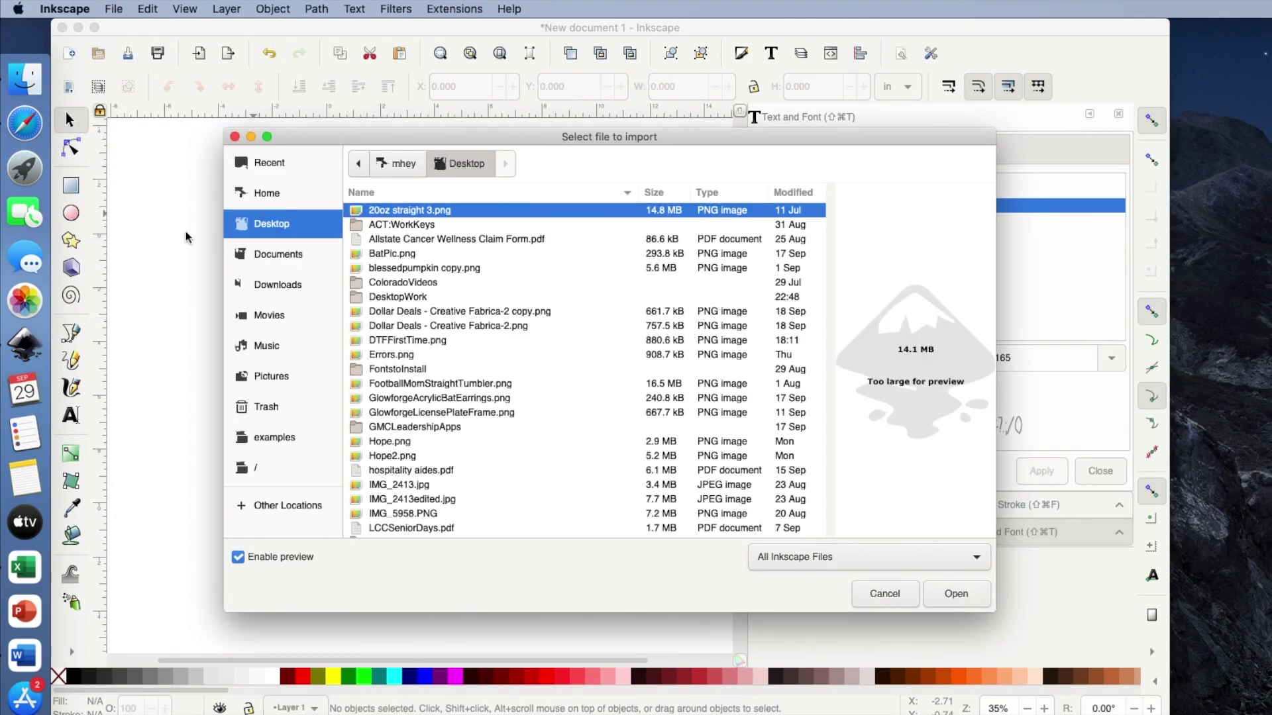
scroll(479, 396, "down", 2)
scroll(479, 396, "down", 10)
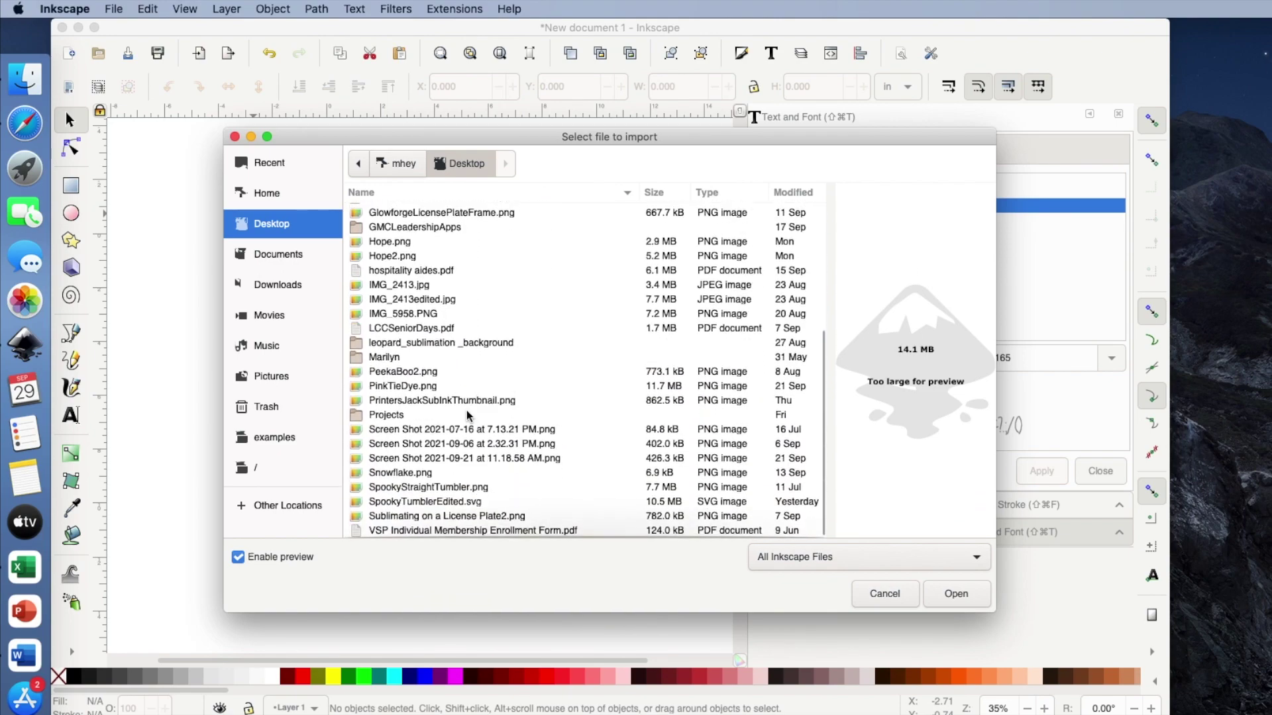
left_click(450, 487)
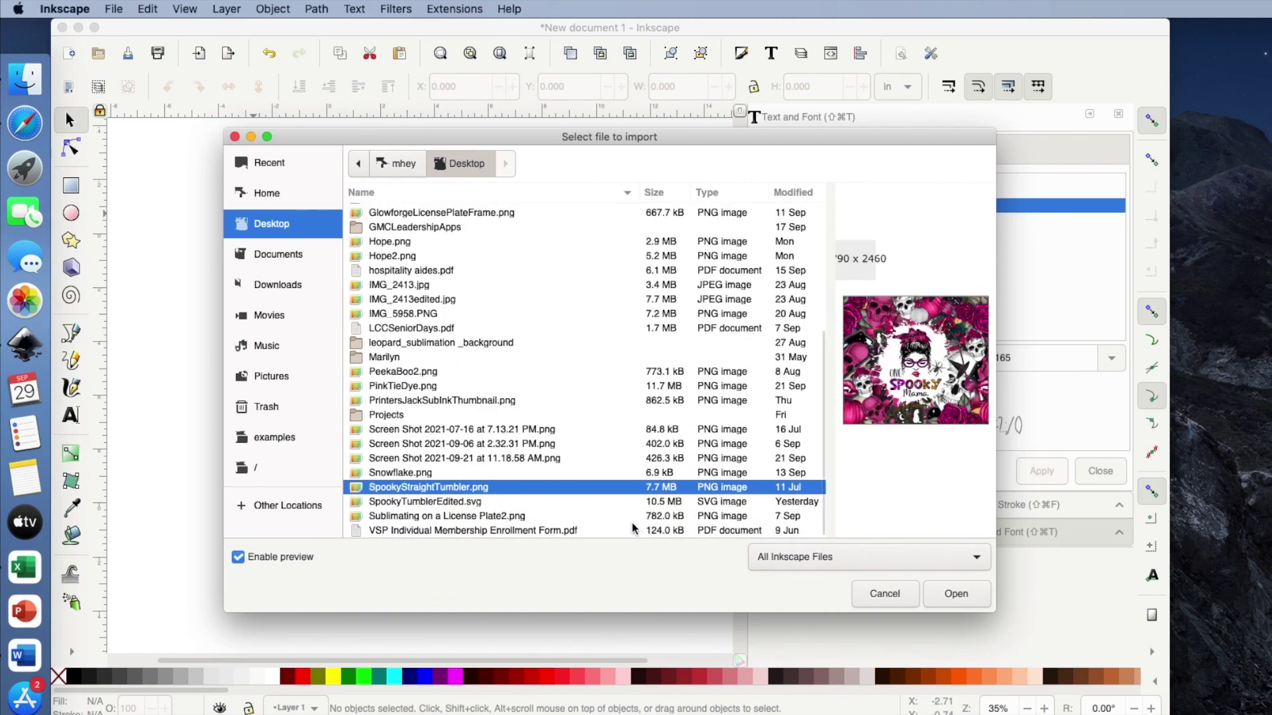
left_click(964, 595)
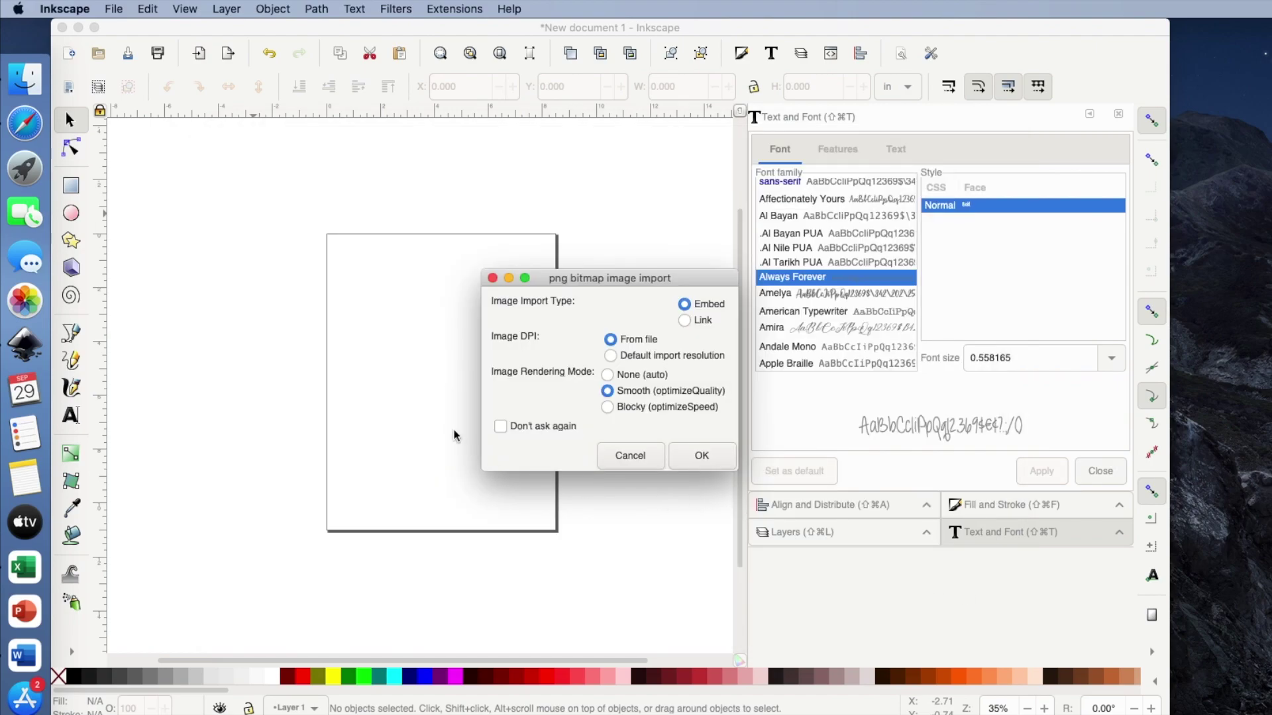
left_click(703, 457)
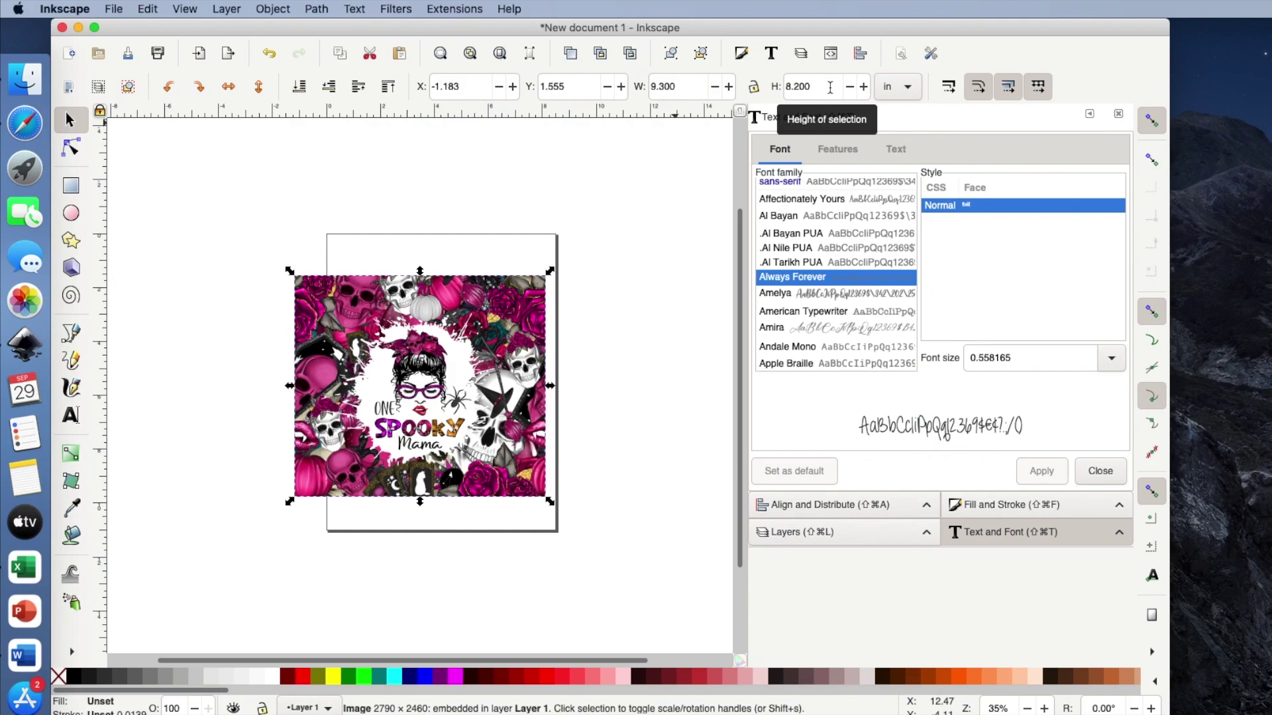
Set the imported tumbler image's height to 8.1 in.
left_click(830, 89)
key("BackSpace")
key("BackSpace")
key("BackSpace")
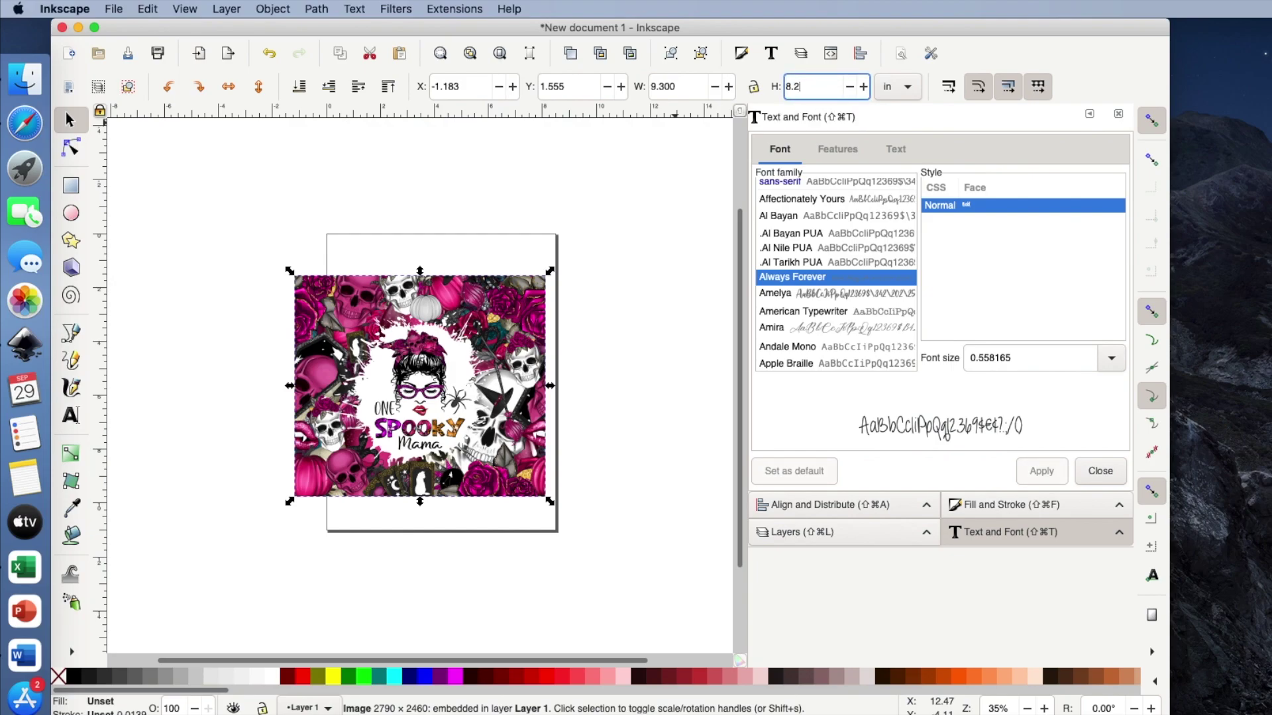
type("1")
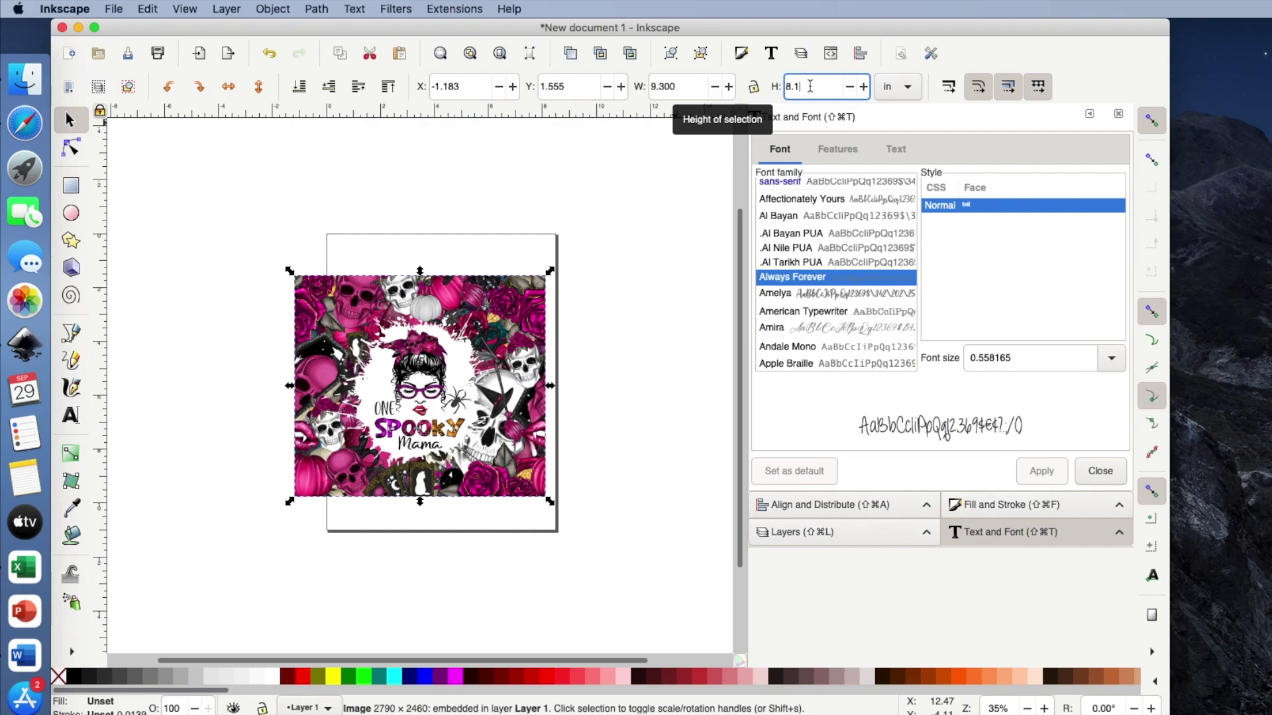
Set the tumbler image's width to 9.4 in.
left_click(690, 87)
key("BackSpace")
key("BackSpace")
key("BackSpace")
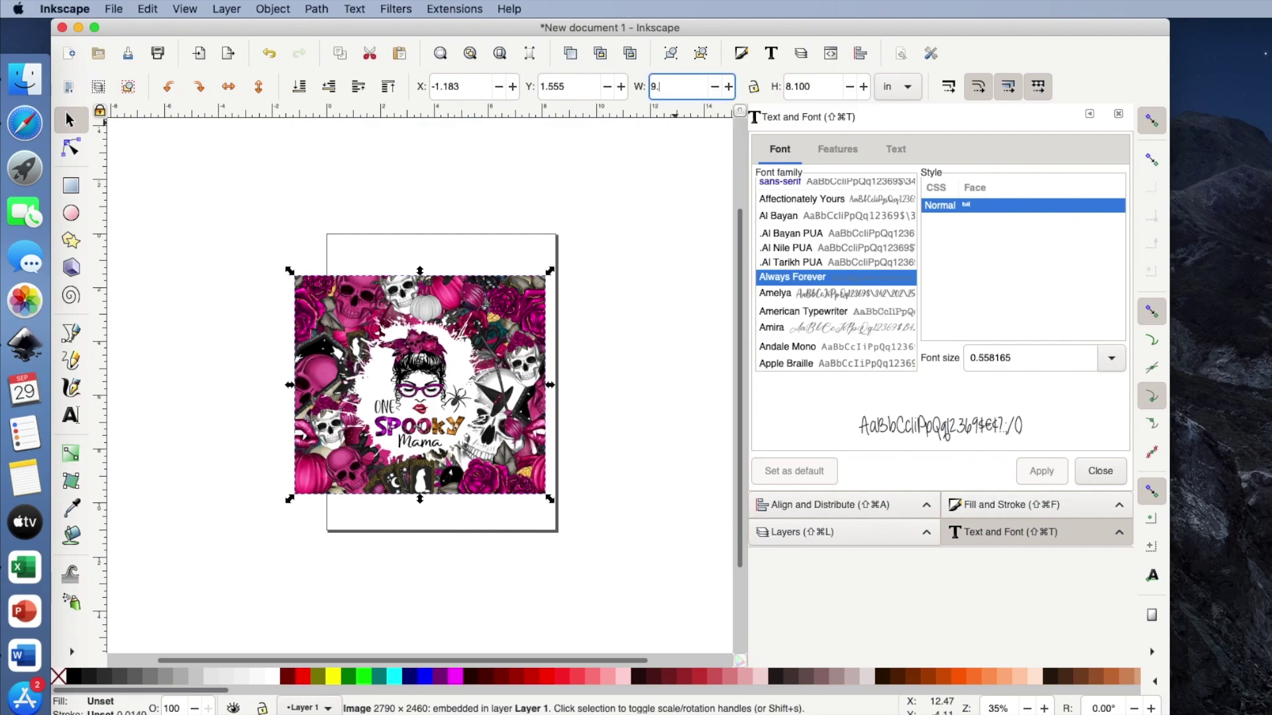
type("44")
key("Return")
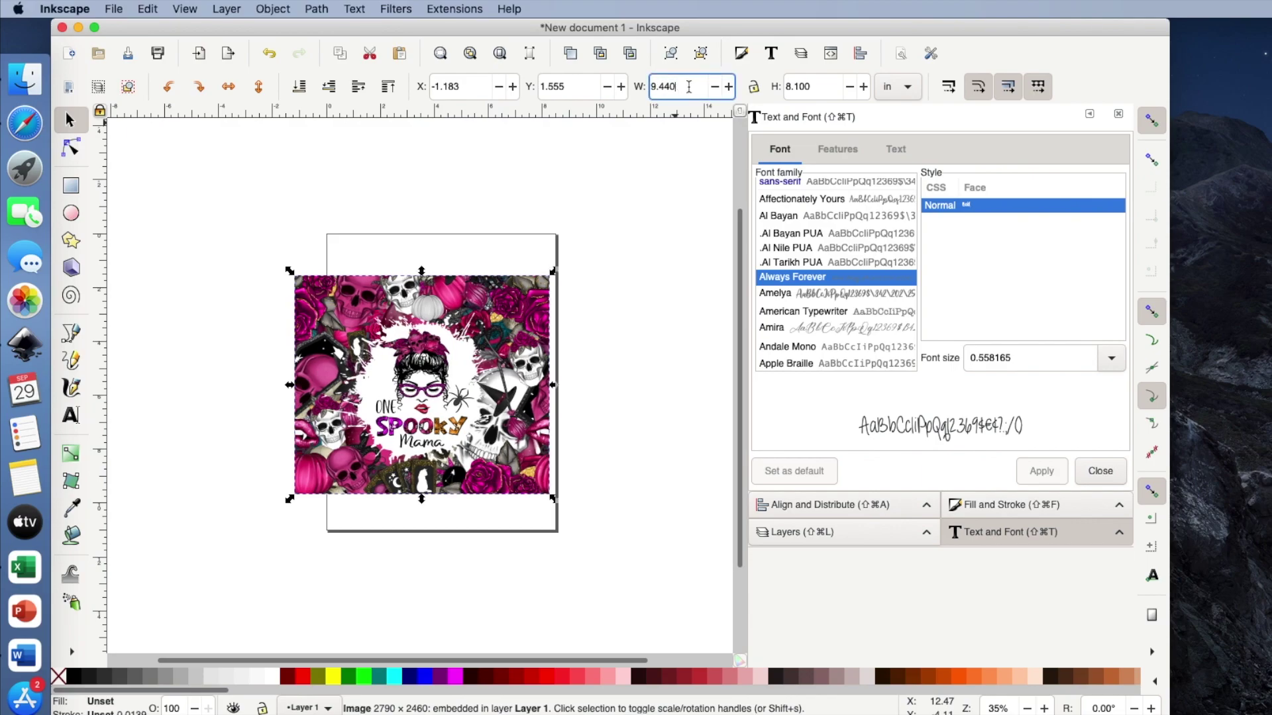
key("BackSpace")
key("BackSpace")
key("Return")
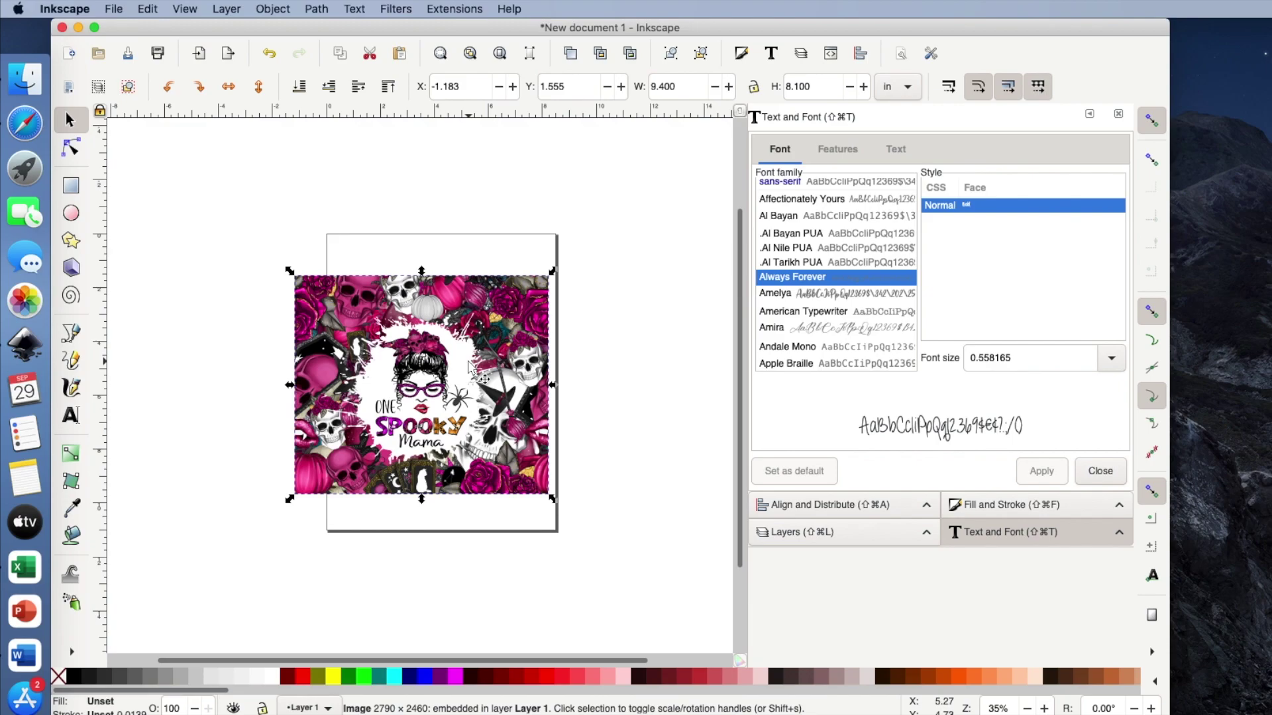
Try to erase the start of the word Mama using the Eraser in cut-out mode at width 50.
key("shift")
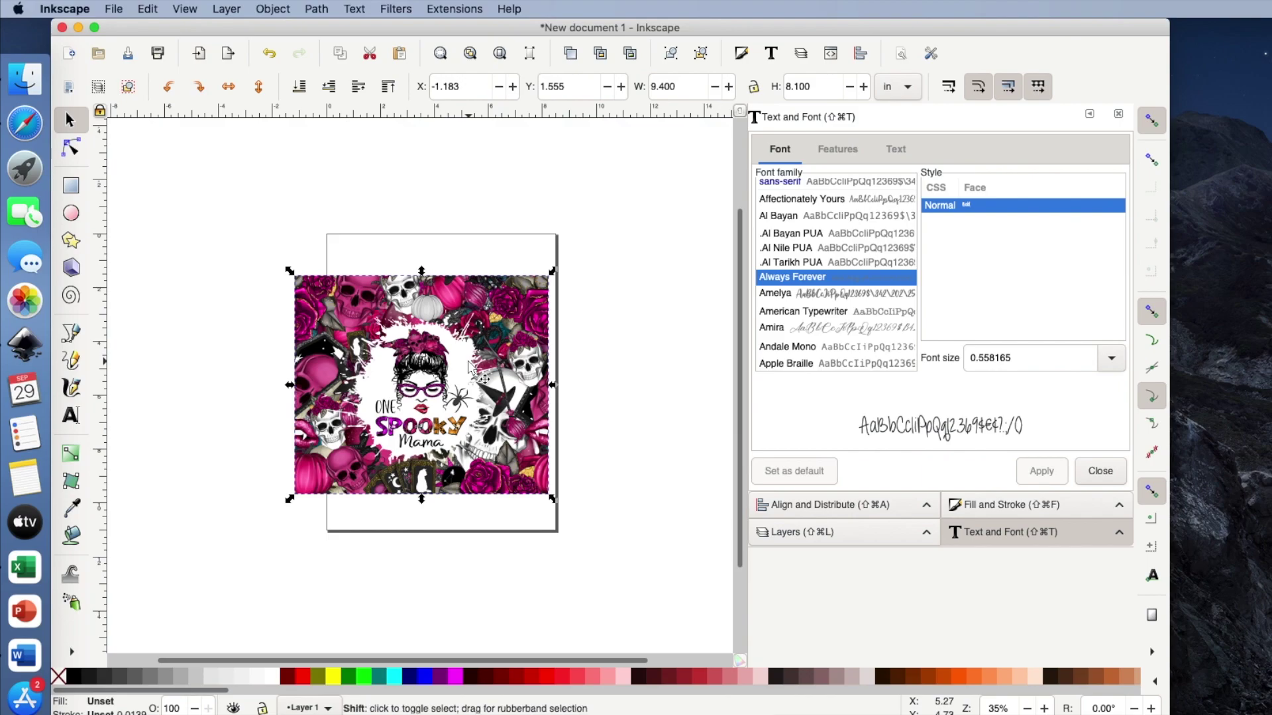
key("plus")
key("plus")
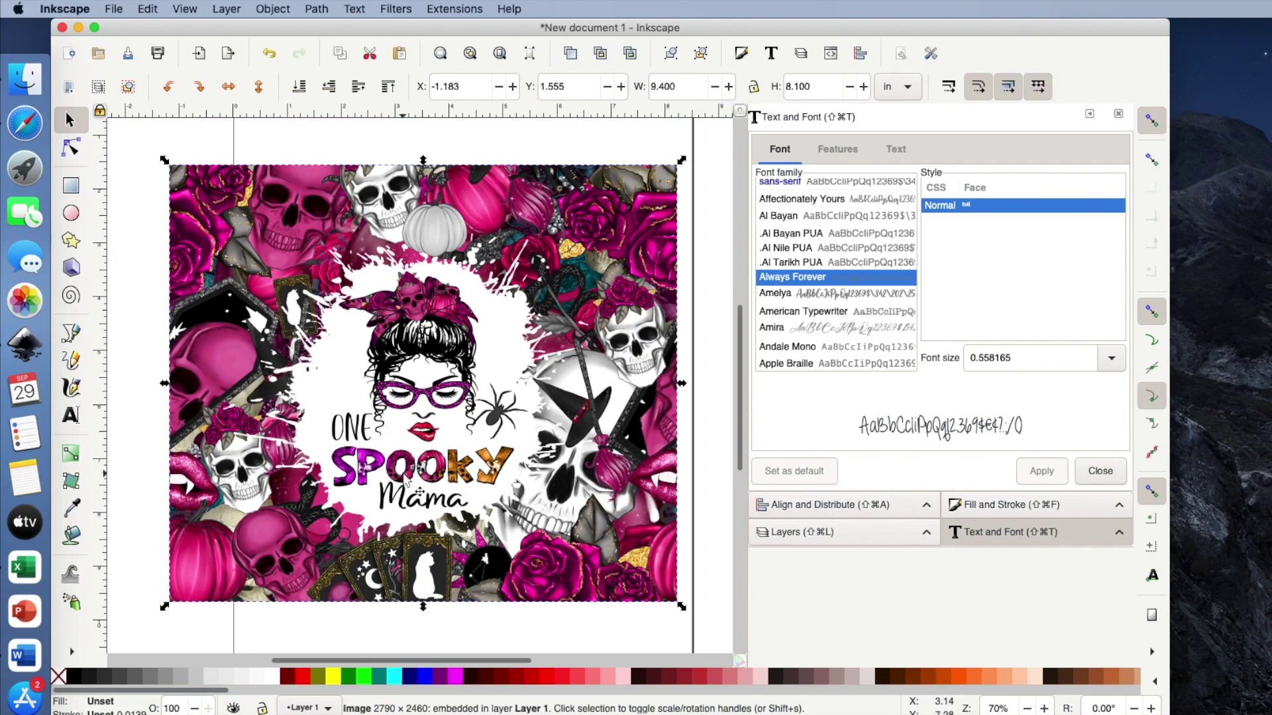
key("plus")
key("plus")
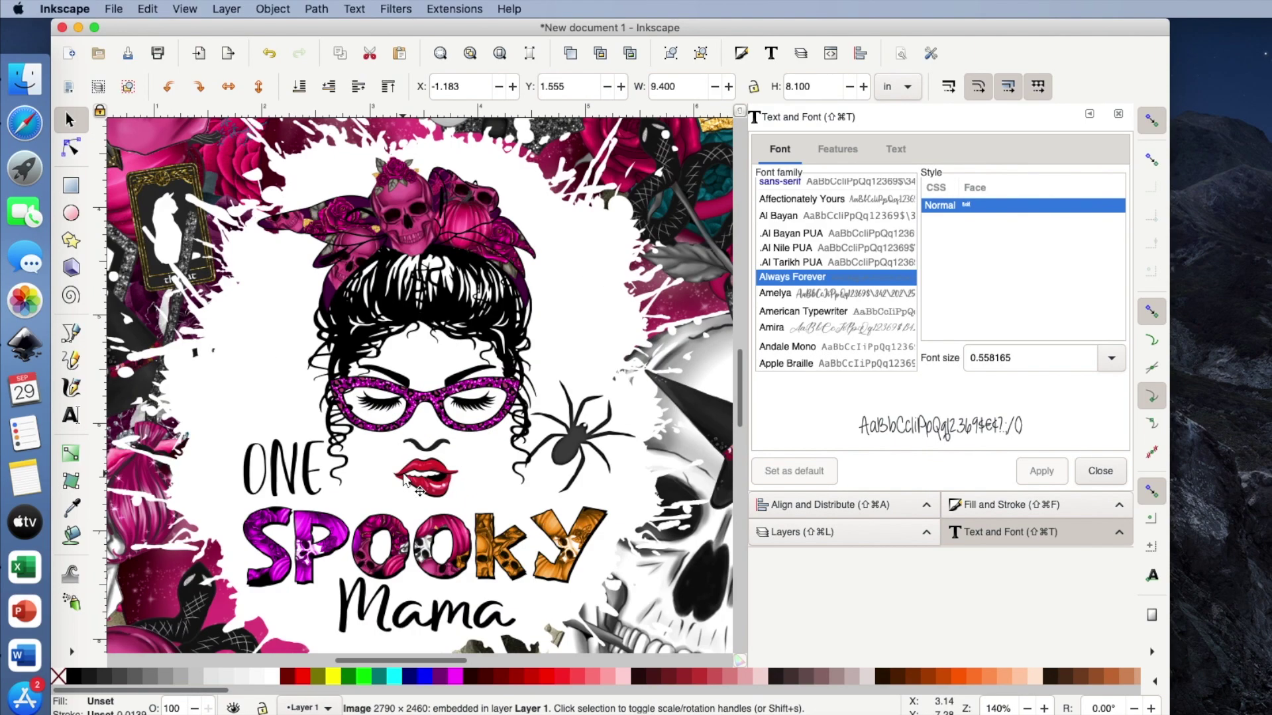
scroll(430, 451, "down", 5)
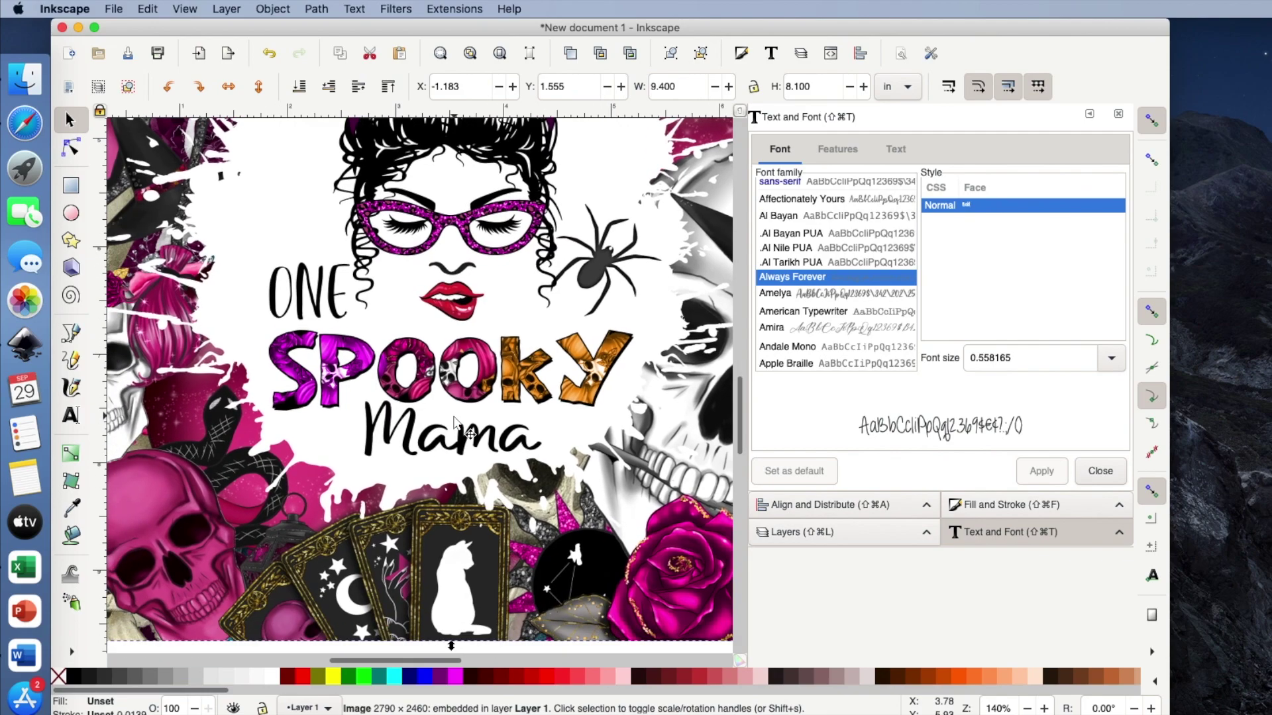
left_click(73, 654)
left_click(125, 653)
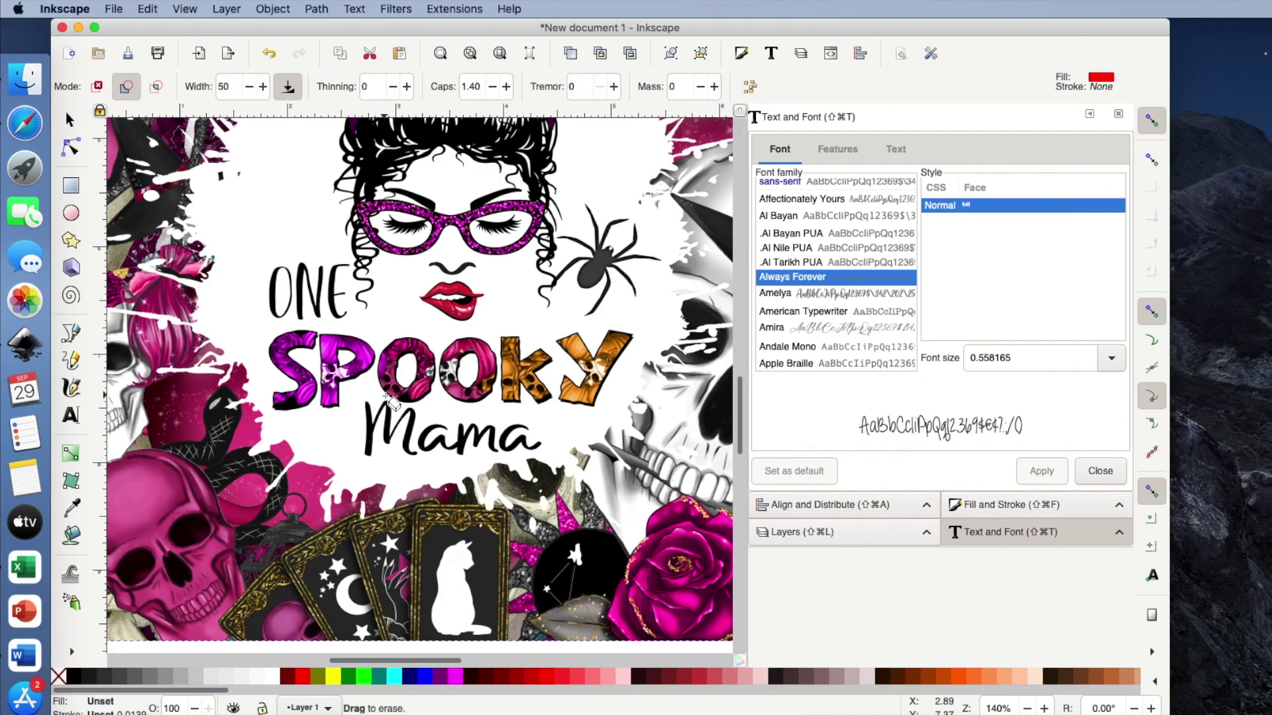
left_click_drag(329, 424, 391, 427)
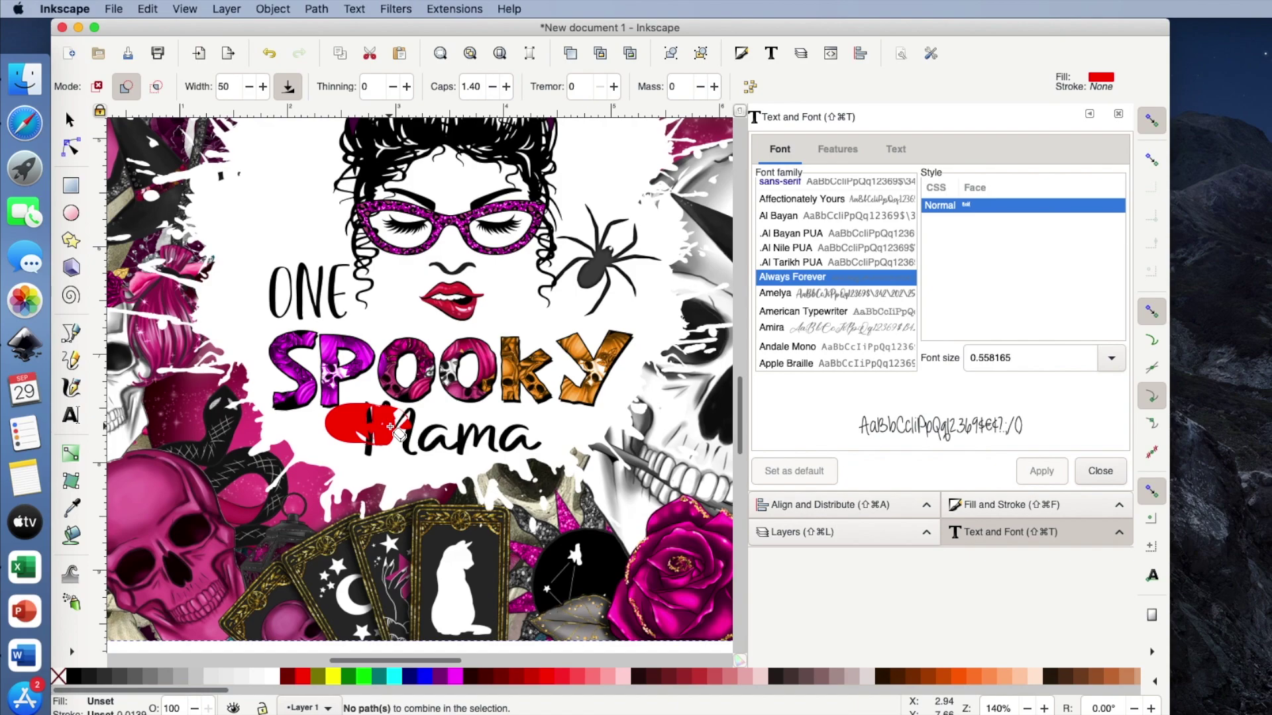
Try erasing Mama with the Eraser in object-deletion mode, and undo both eraser attempts.
left_click(98, 87)
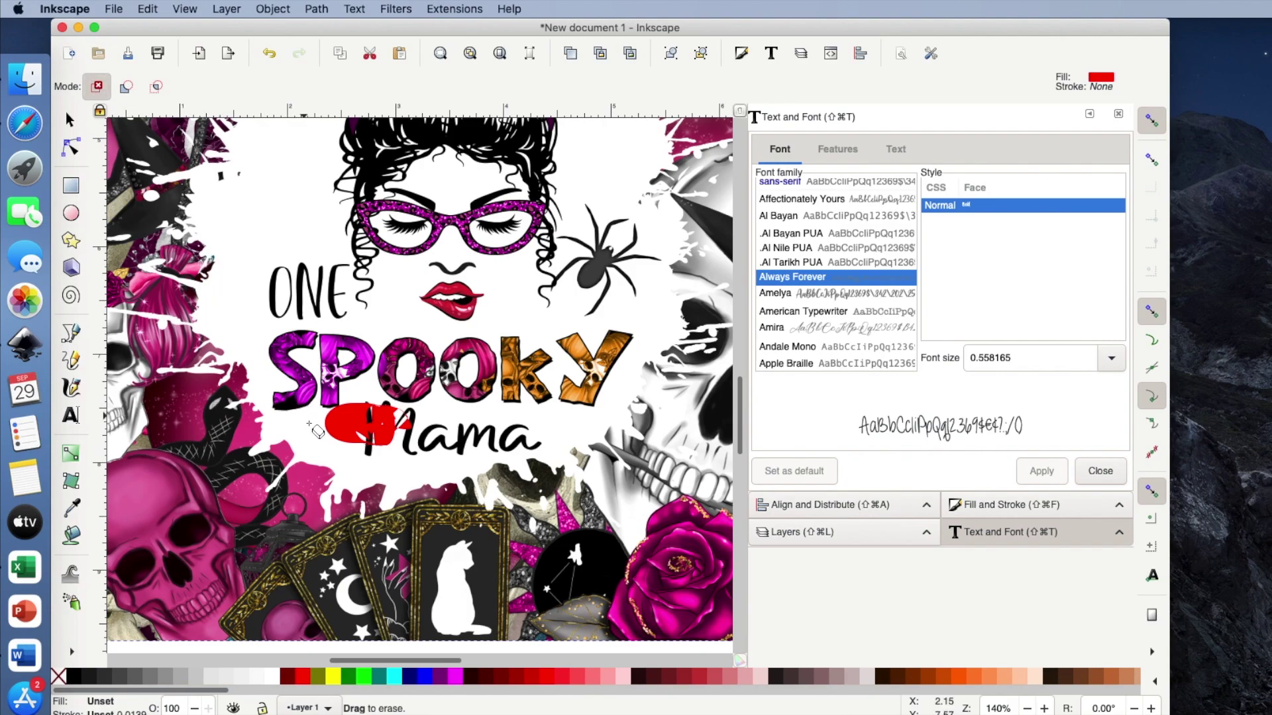
left_click_drag(311, 425, 424, 430)
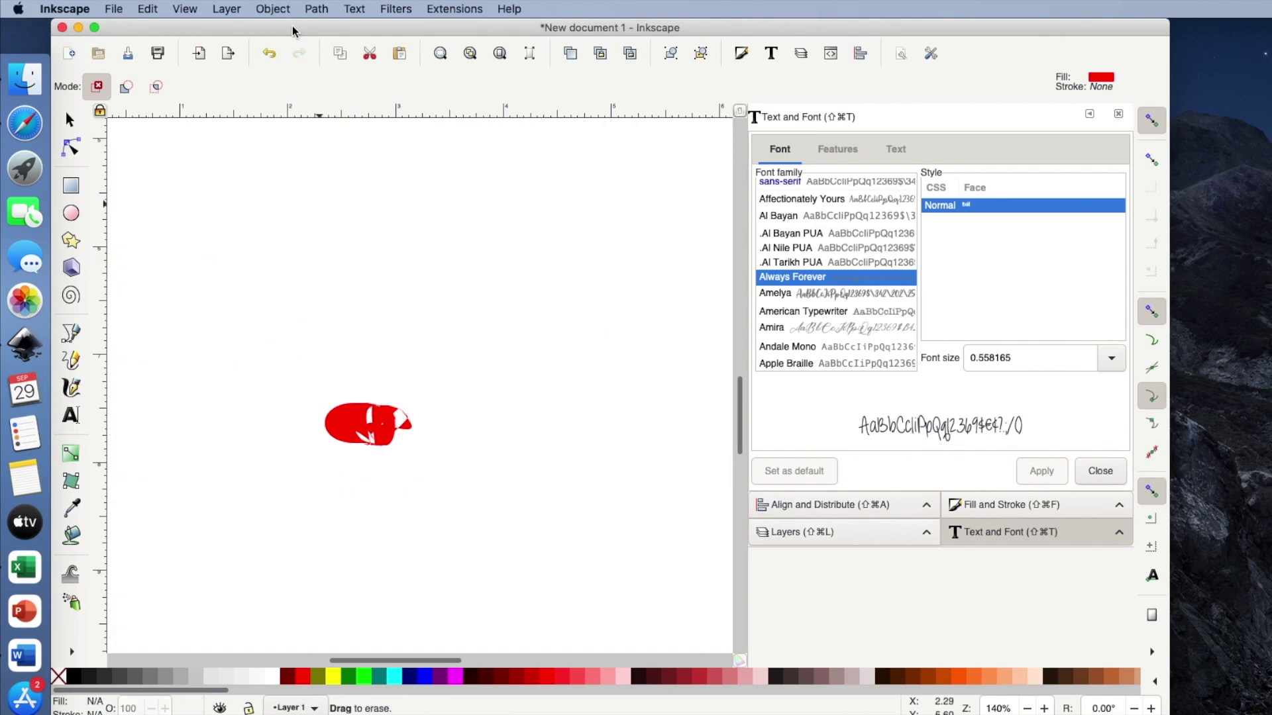
left_click(269, 54)
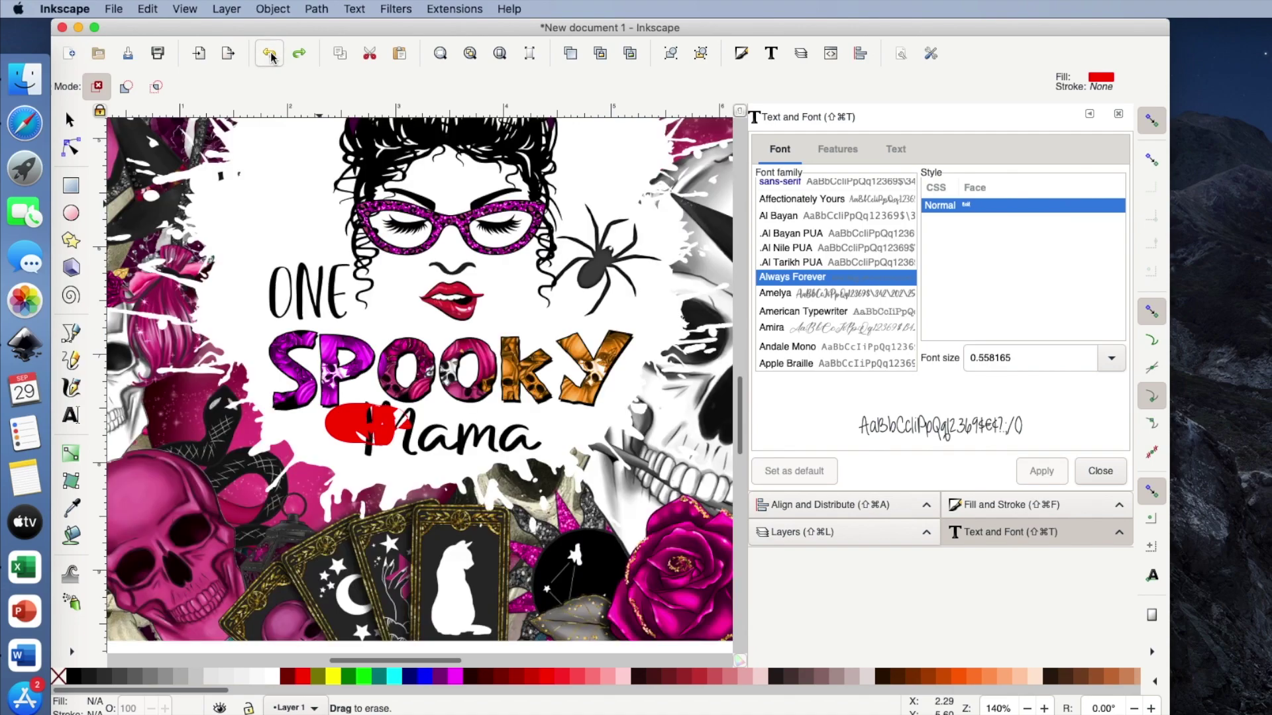
left_click(270, 54)
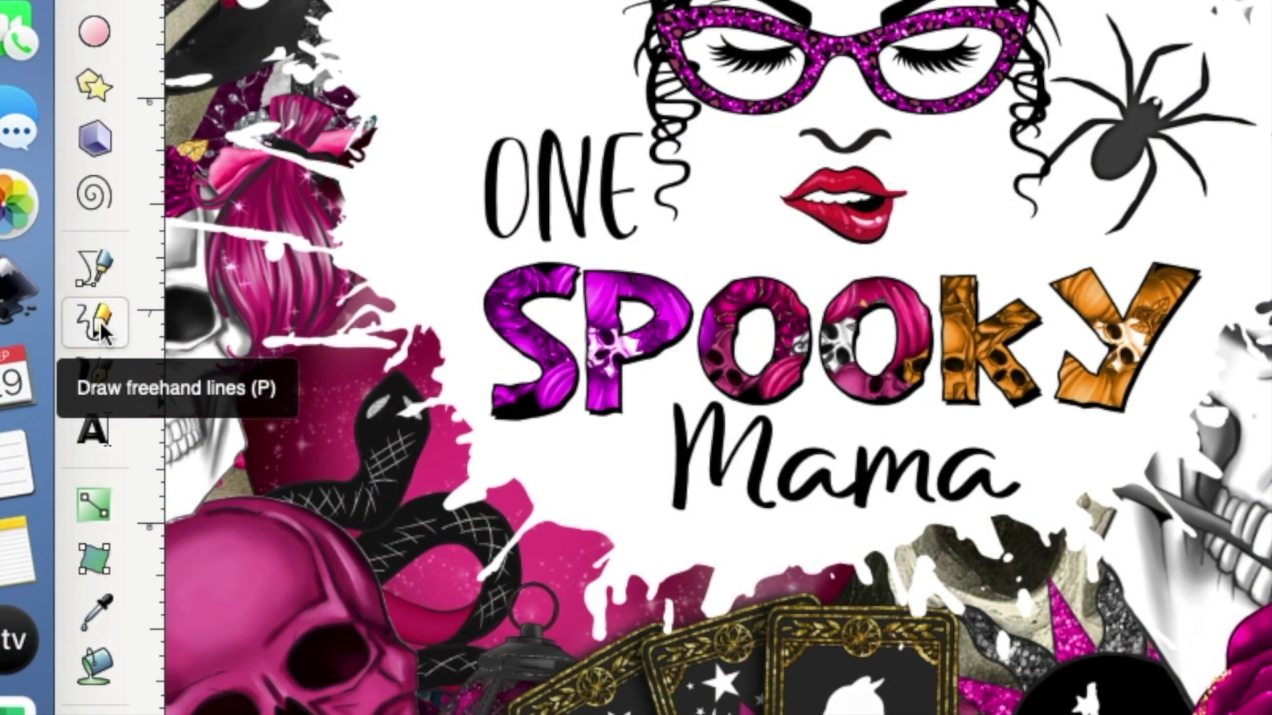
Draw a closed freehand outline around the word Mama, about 2.1 in wide and 0.71 in high.
left_click(103, 331)
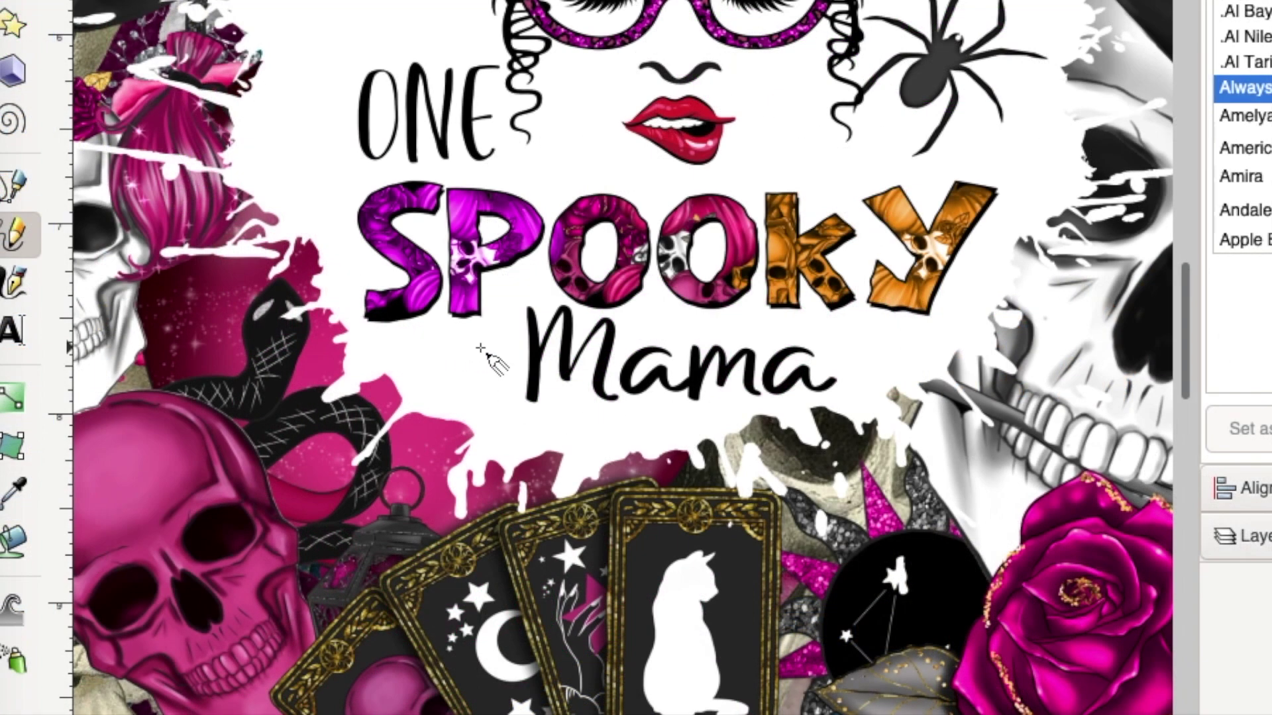
mouse_move(484, 349)
left_mouse_down()
mouse_move(526, 384)
mouse_move(520, 407)
mouse_move(560, 422)
mouse_move(620, 405)
mouse_move(665, 428)
mouse_move(875, 385)
mouse_move(878, 365)
mouse_move(841, 338)
mouse_move(530, 296)
mouse_move(485, 347)
left_mouse_up()
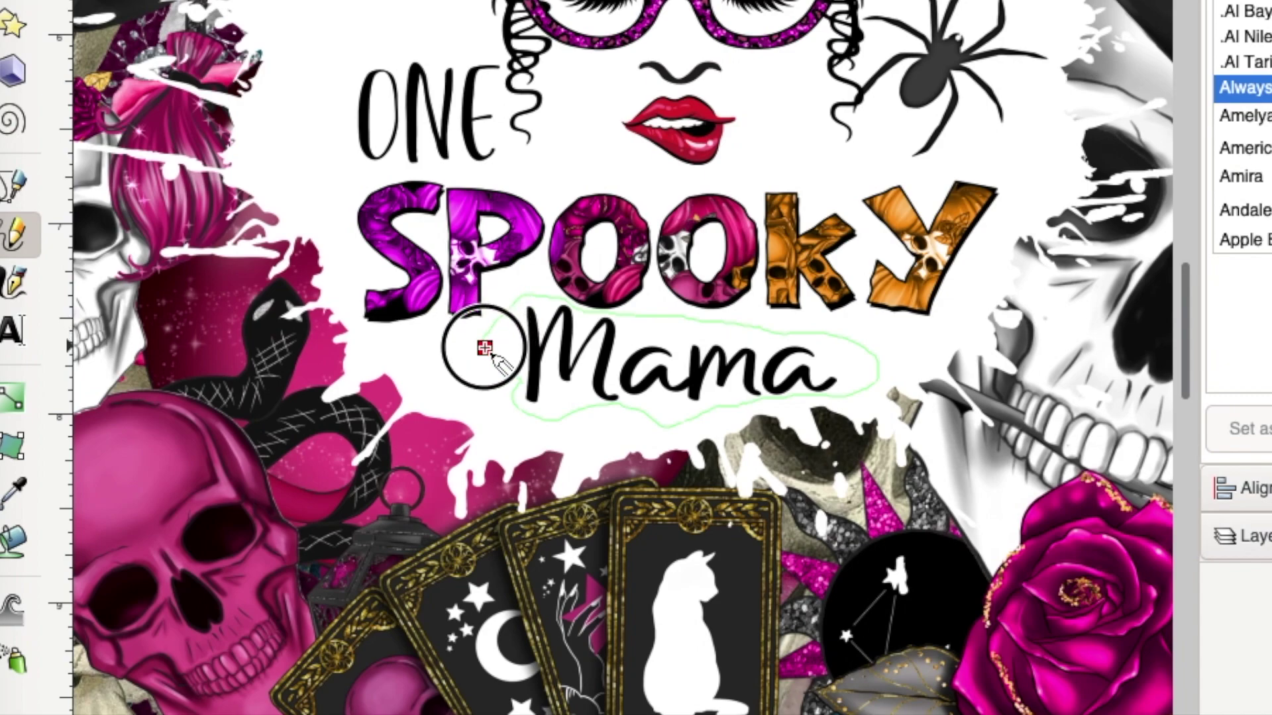
left_click_drag(485, 347, 483, 347)
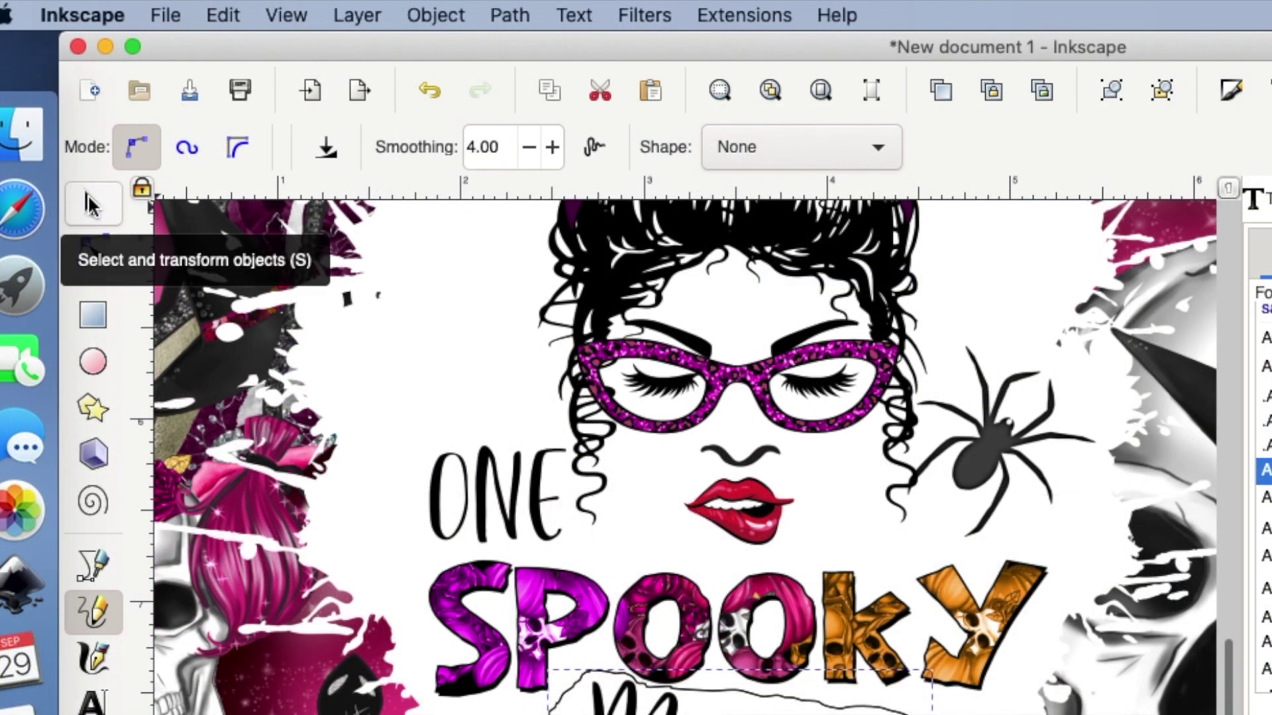
Fill the freehand outline around the word Mama with flat white and remove its stroke paint.
left_click(92, 205)
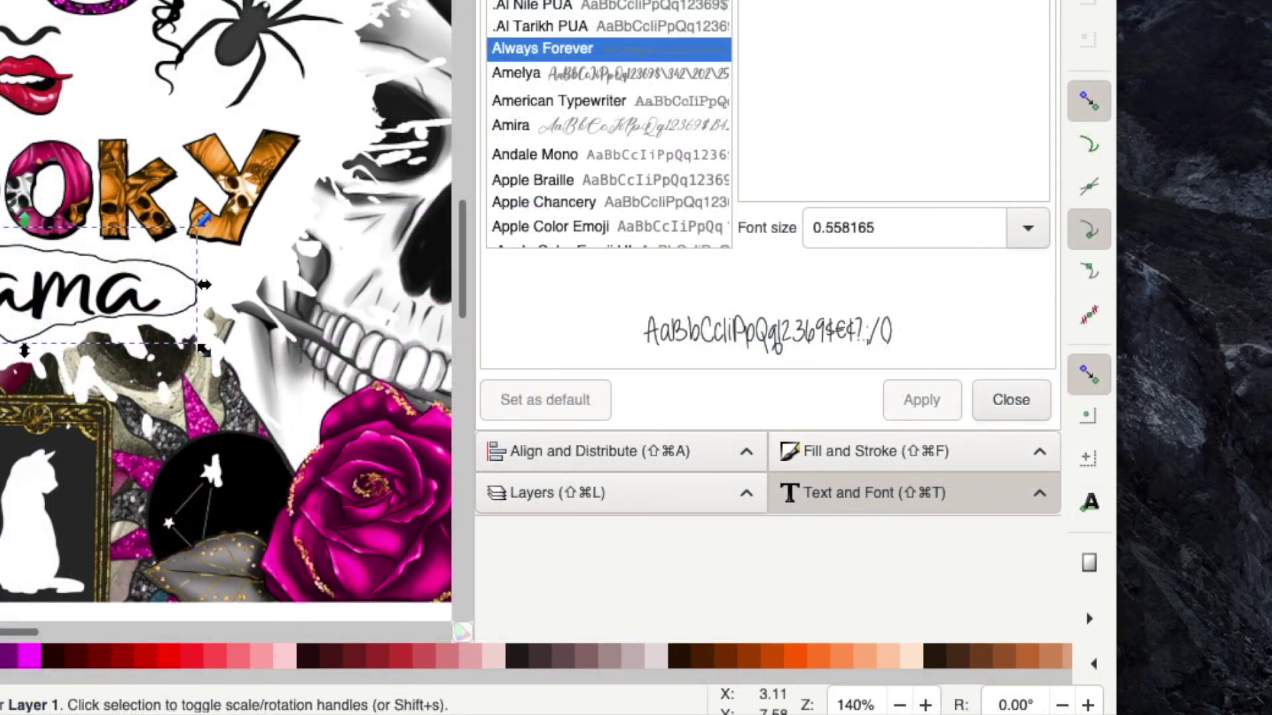
left_click(852, 451)
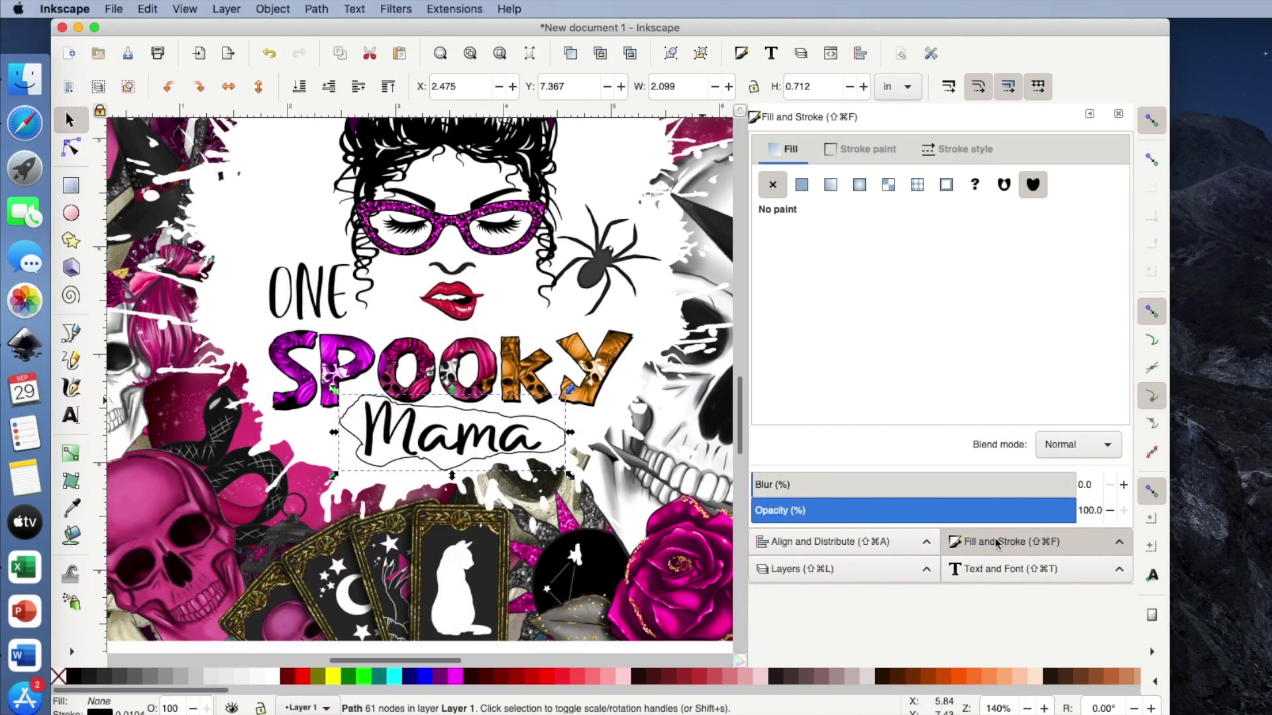
left_click(264, 9)
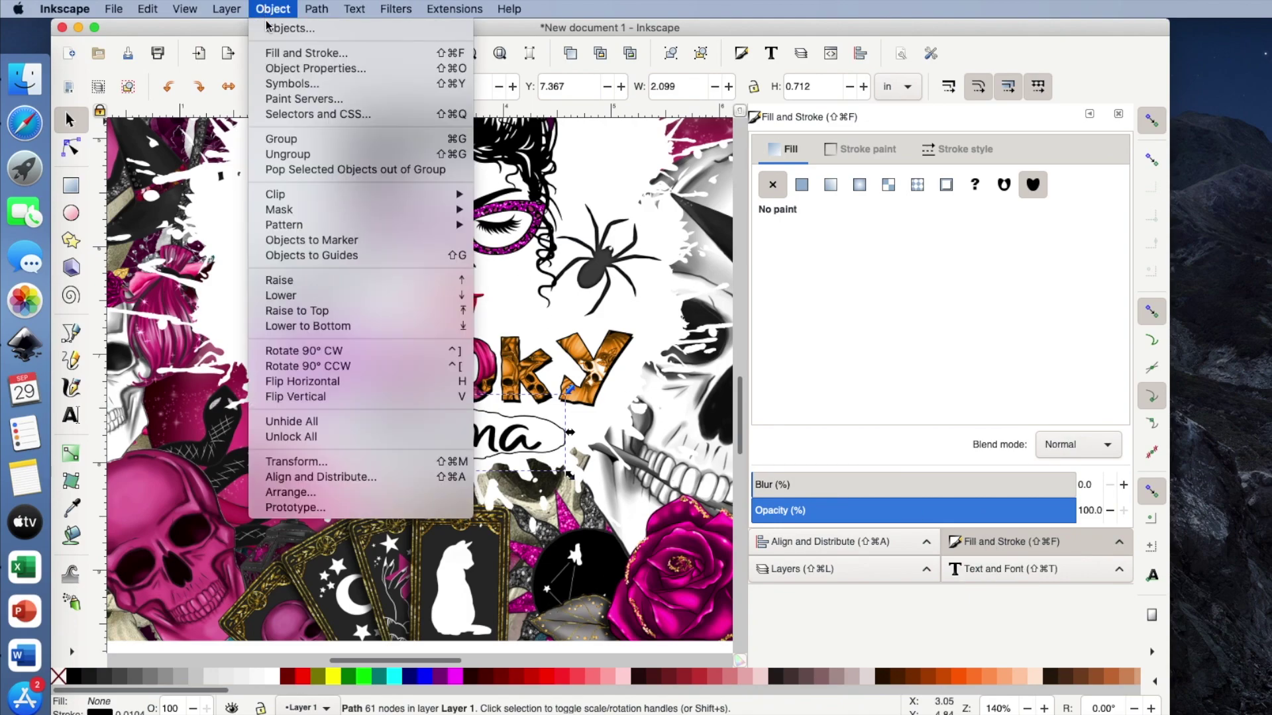
left_click(274, 55)
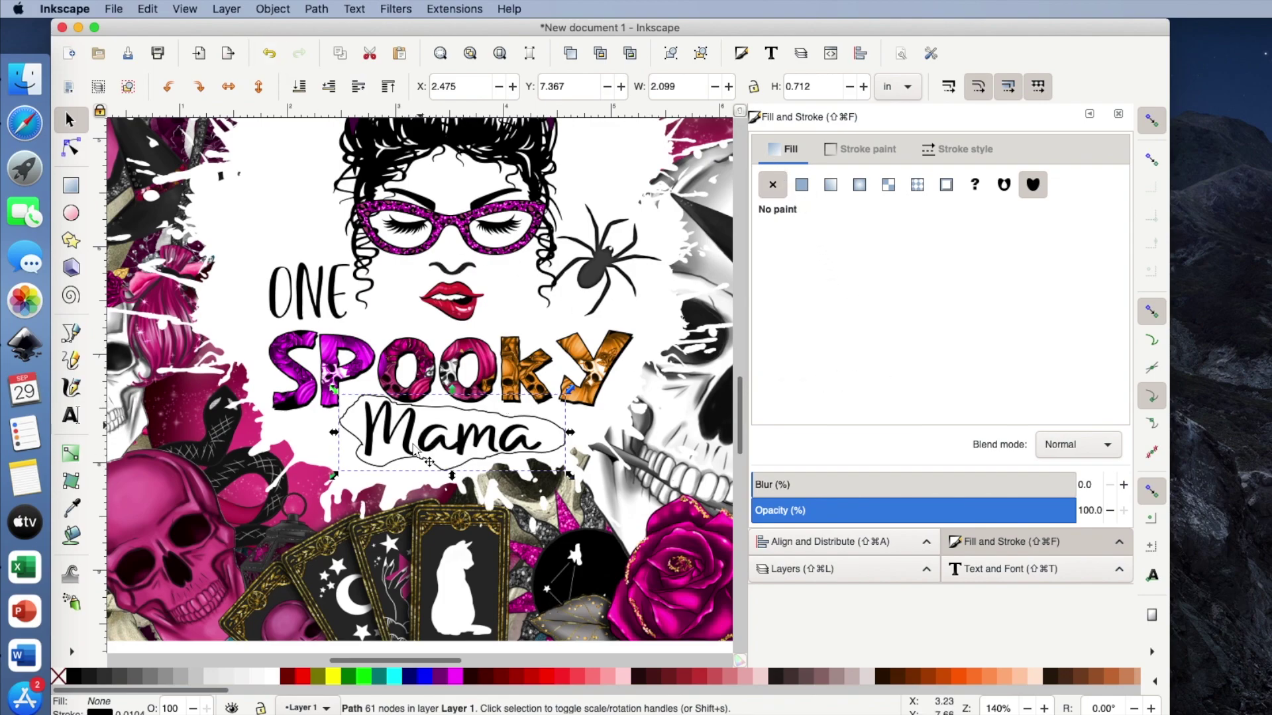
left_click(783, 153)
left_click(770, 187)
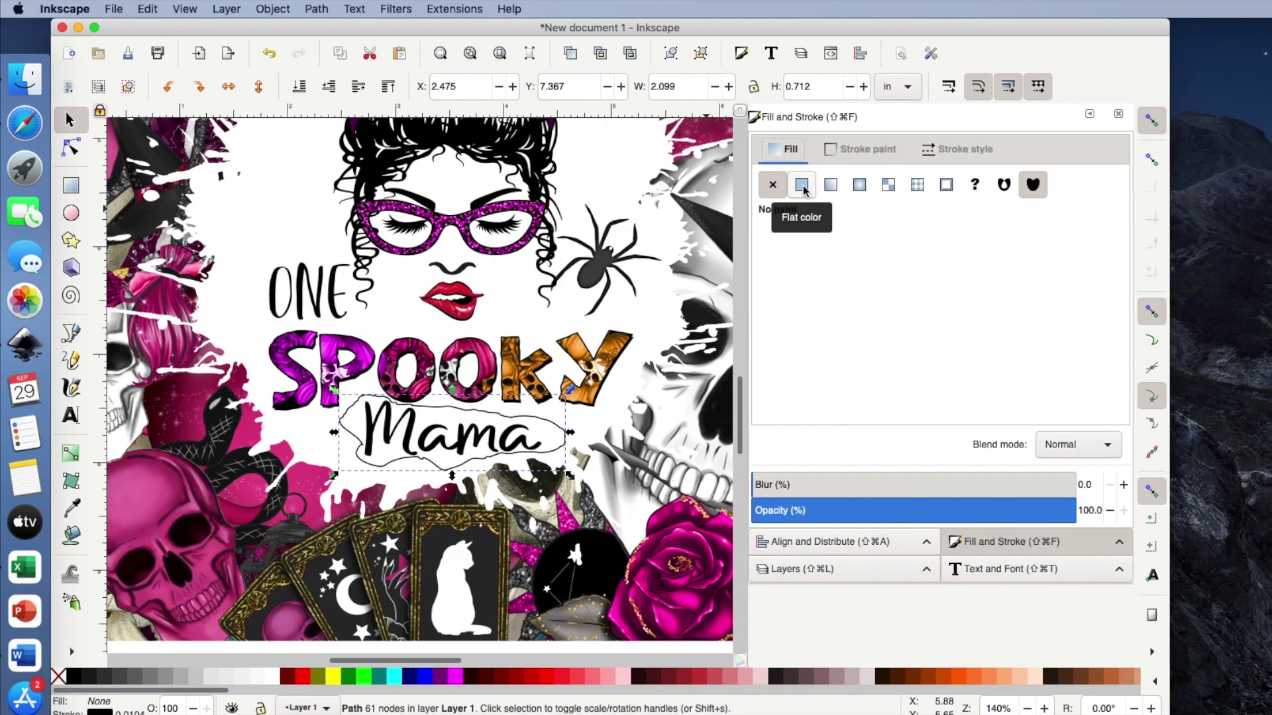
left_click(803, 186)
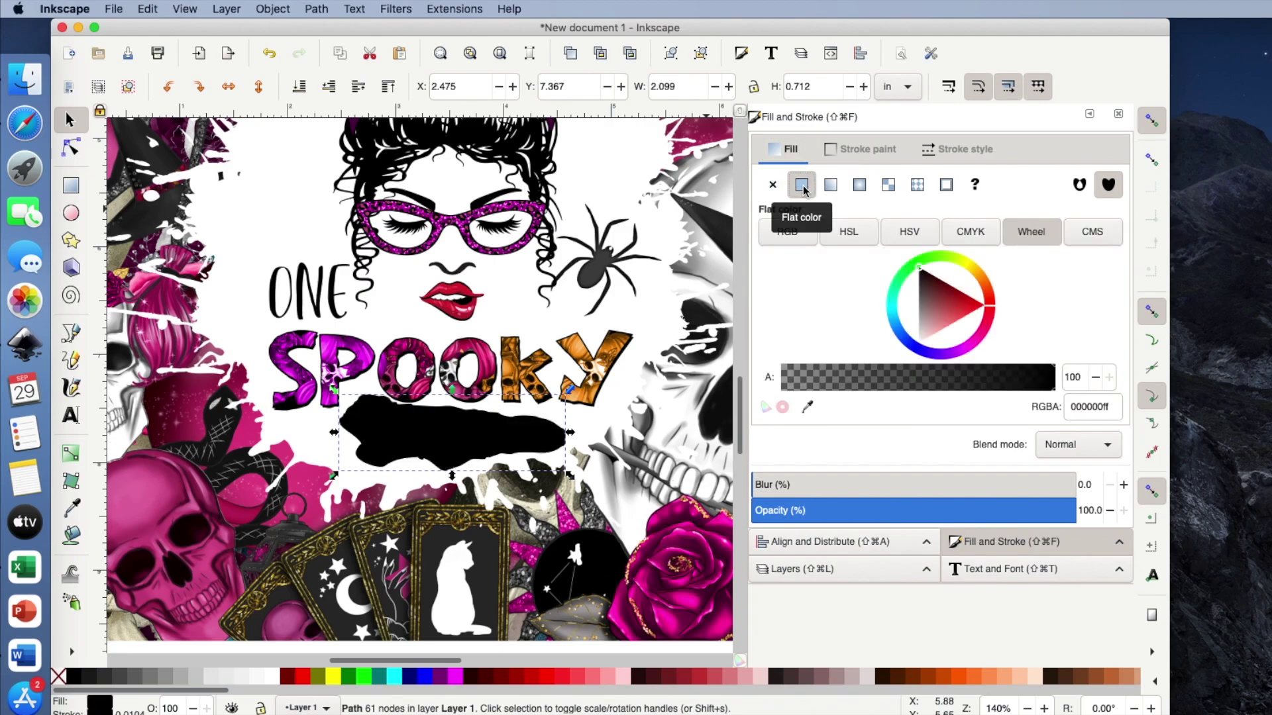
left_click(276, 677)
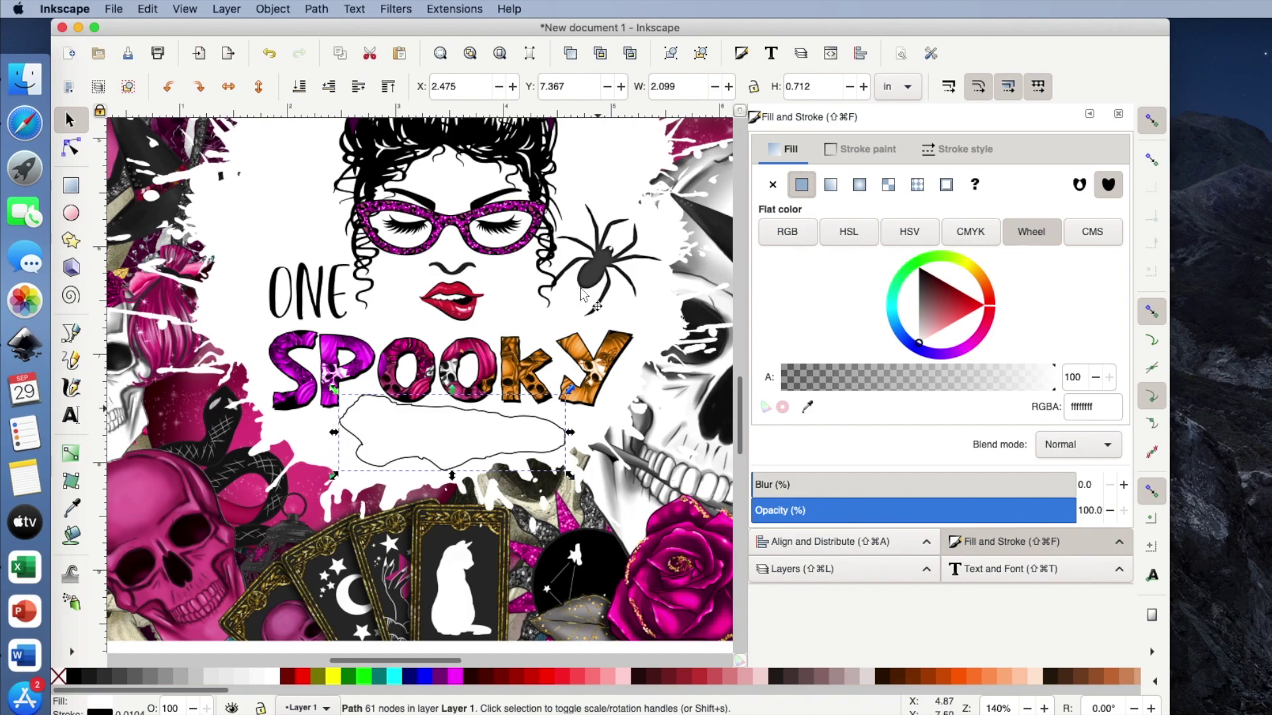
left_click(865, 147)
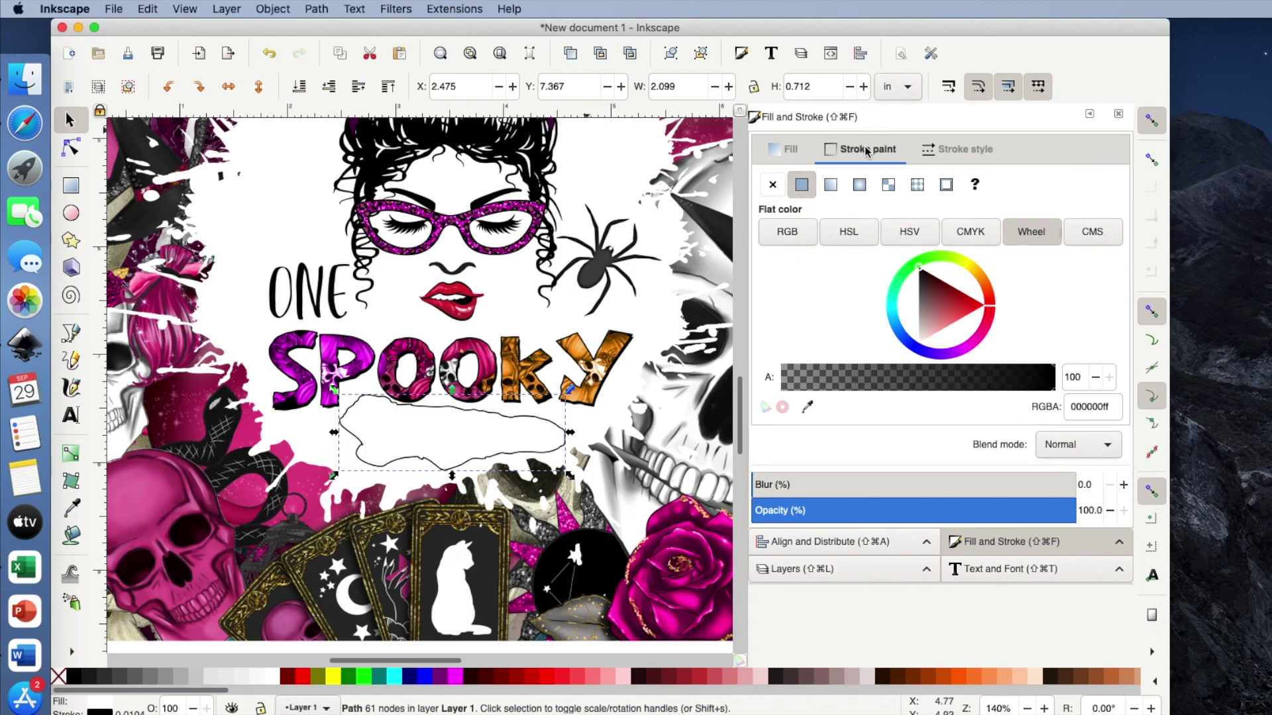
left_click(772, 185)
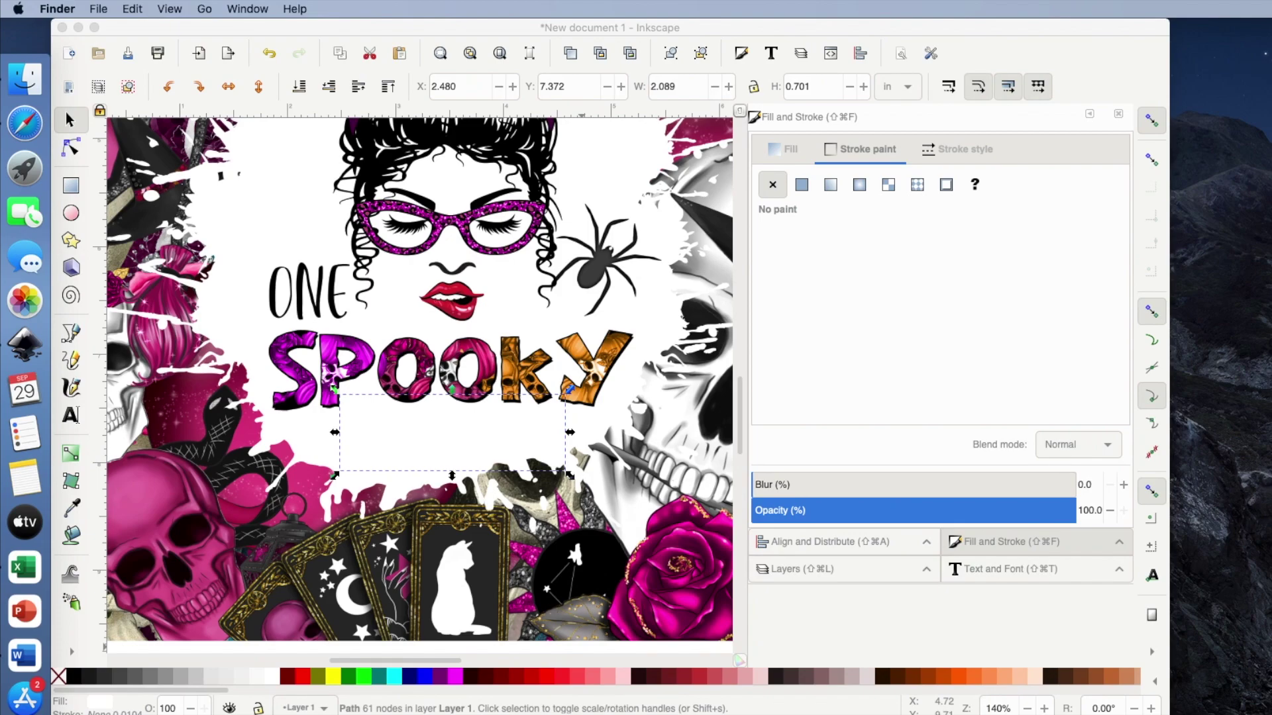
Move the white patch down off the word Mama, undo the move, and clear the selection.
left_click(434, 442)
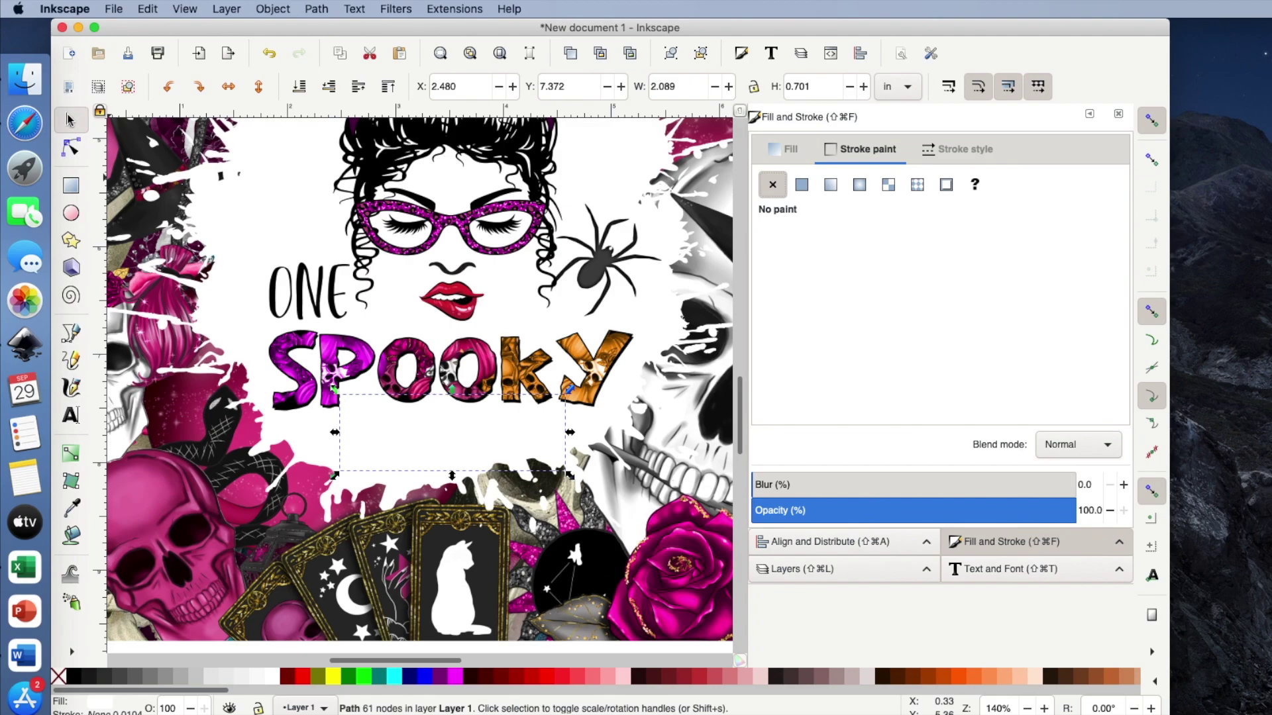
left_click_drag(424, 425, 406, 489)
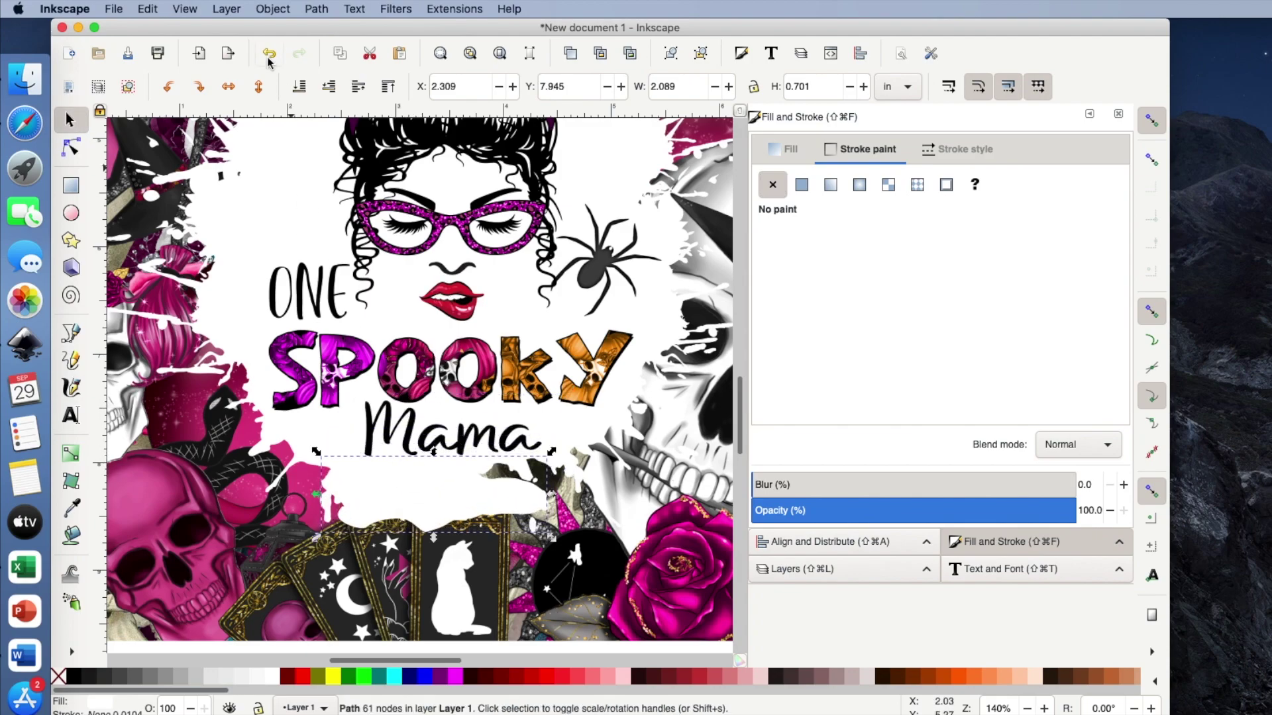
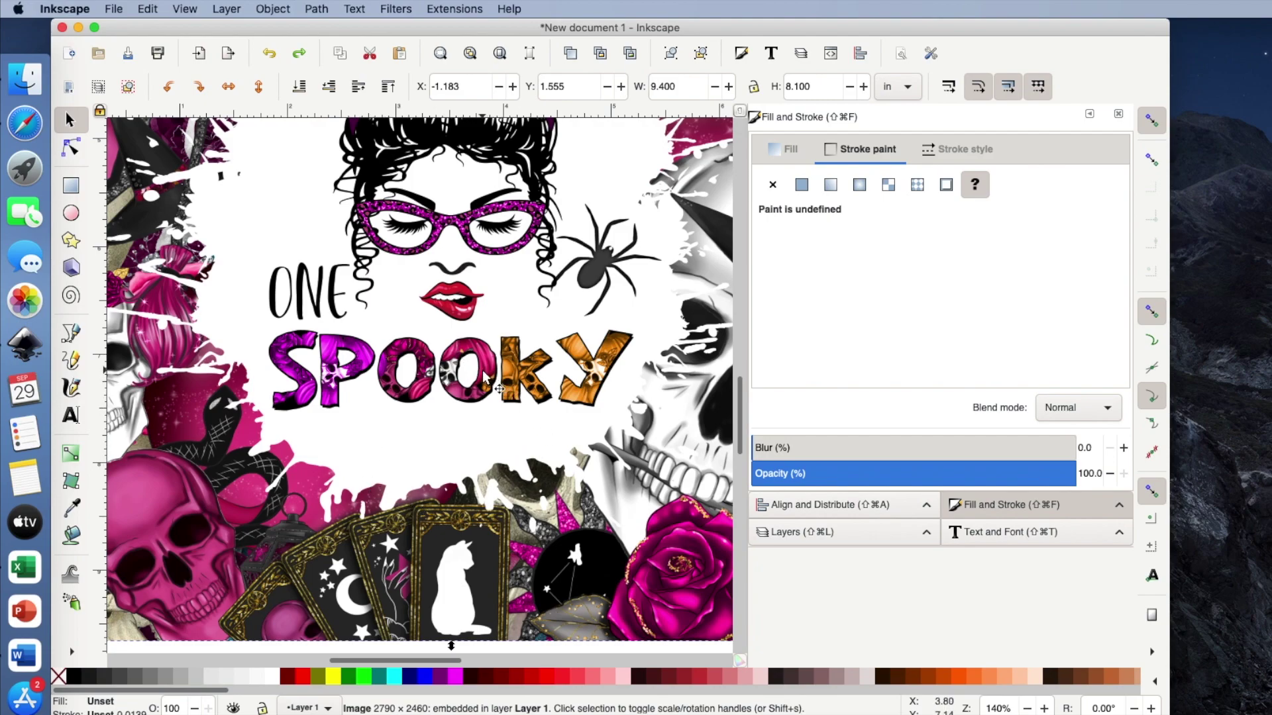
key("Escape")
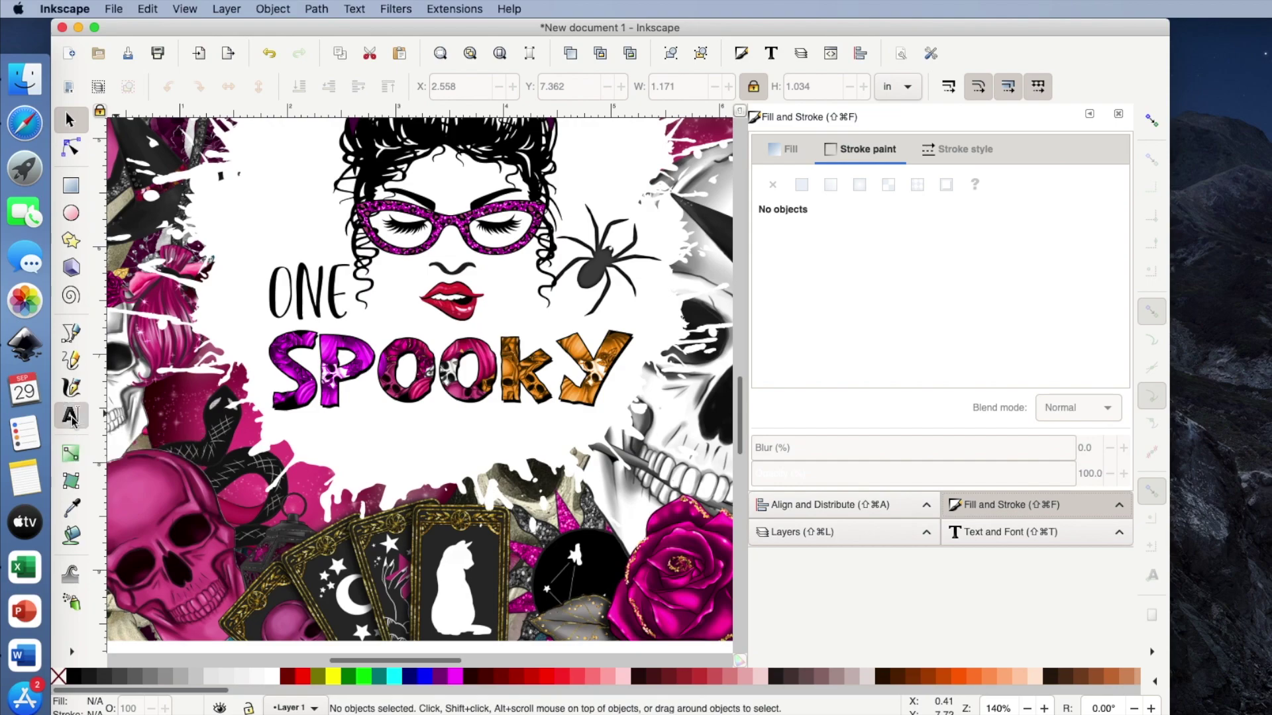
Add the text "lady" on the blank white area below the word SPOOKY.
left_click(71, 416)
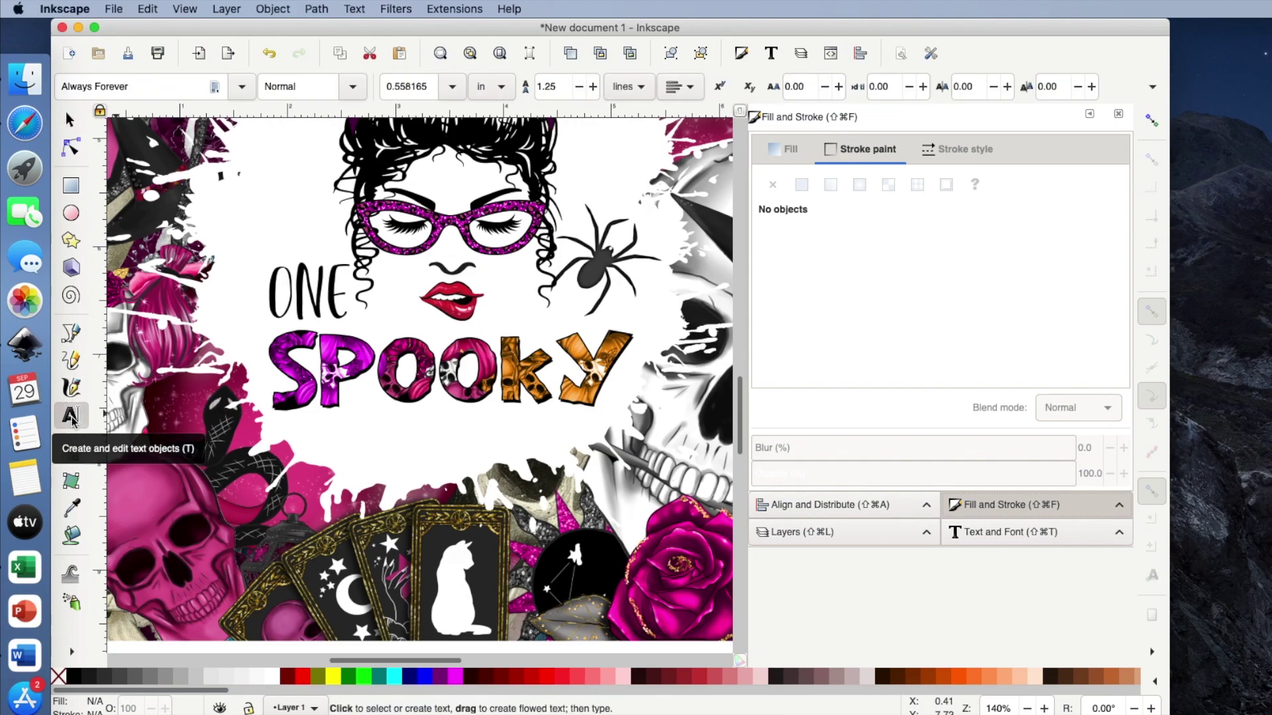
left_click(372, 432)
left_click(372, 451)
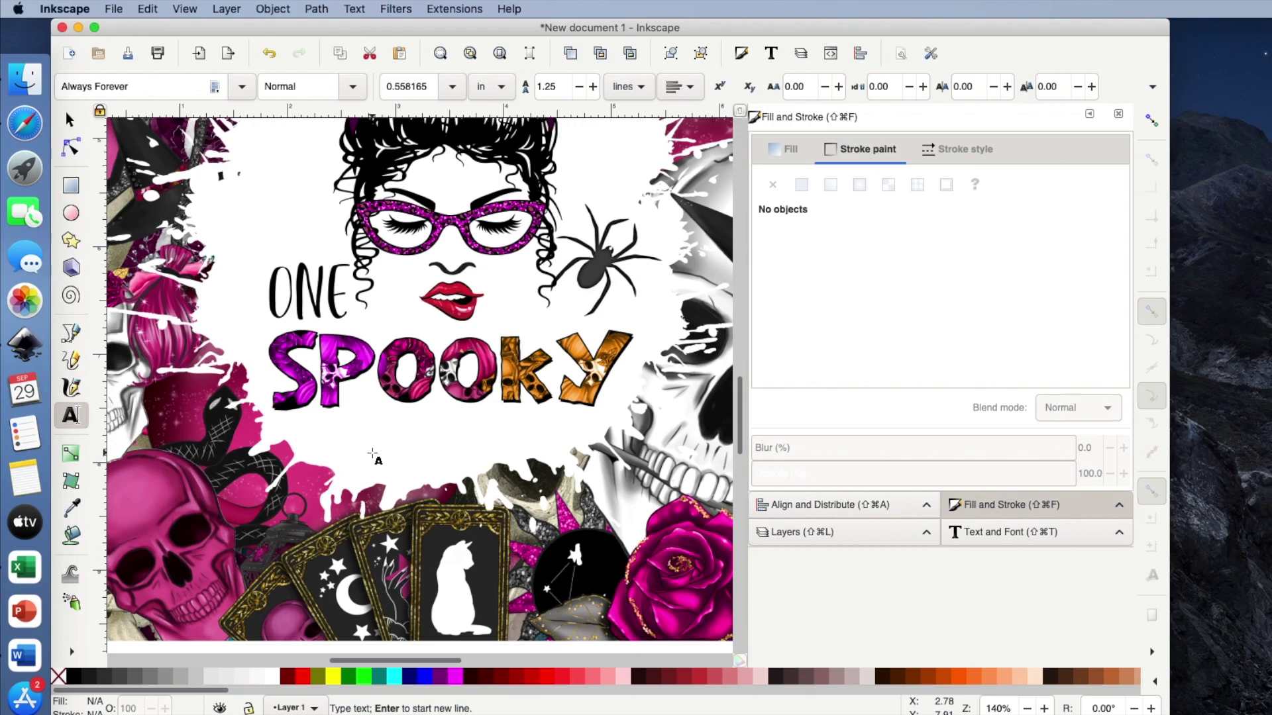
left_click(378, 422)
type("ady")
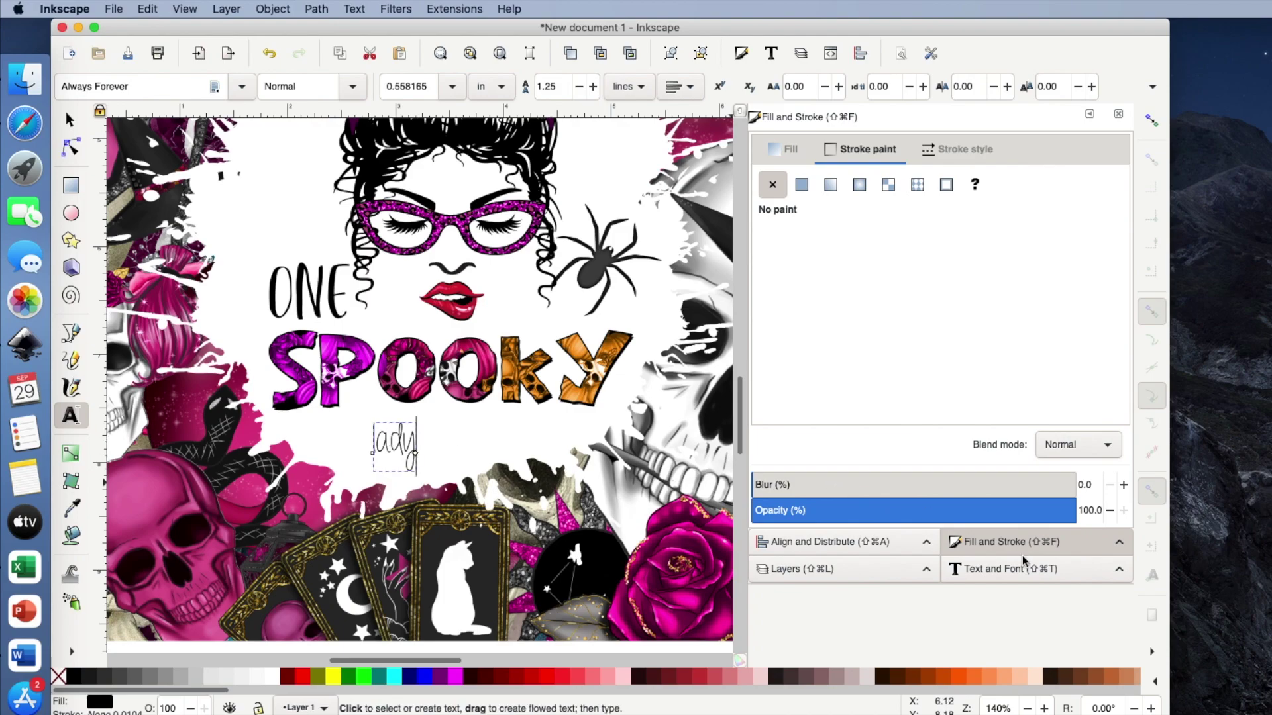
Preview the bastian and Basyirah Script fonts for the word lady and apply bastian.
left_click(1007, 570)
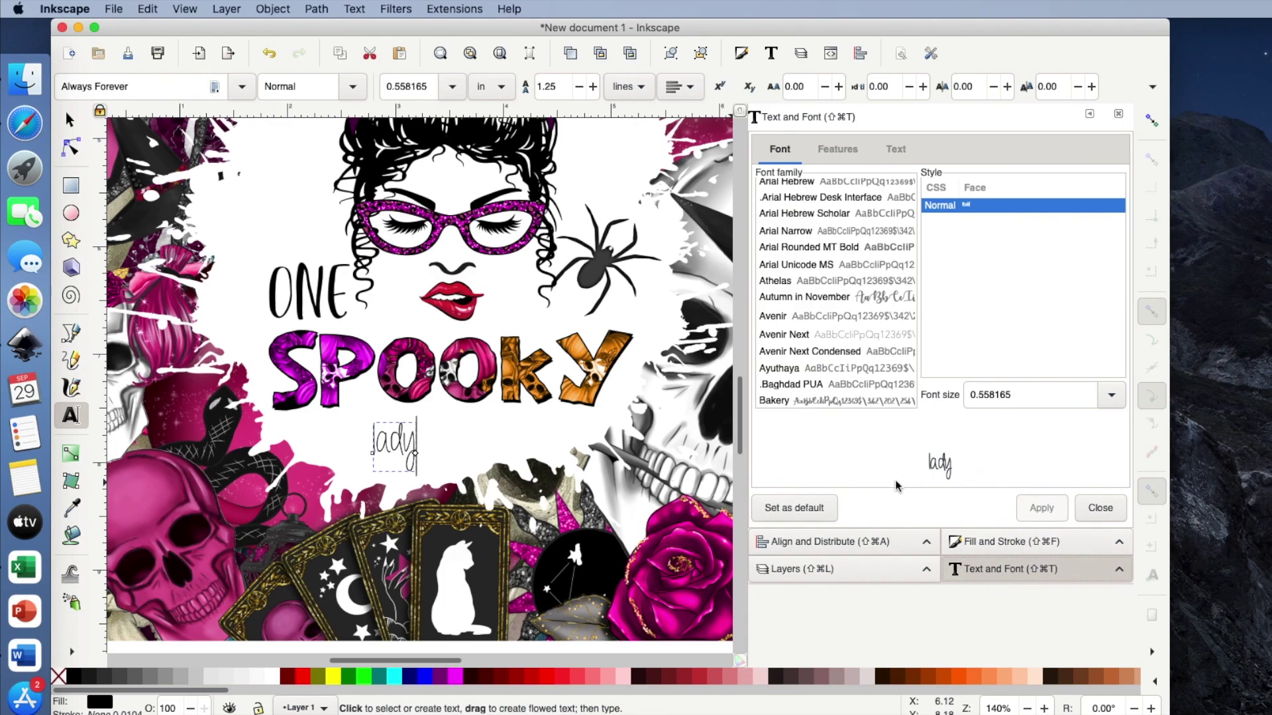
left_click(354, 8)
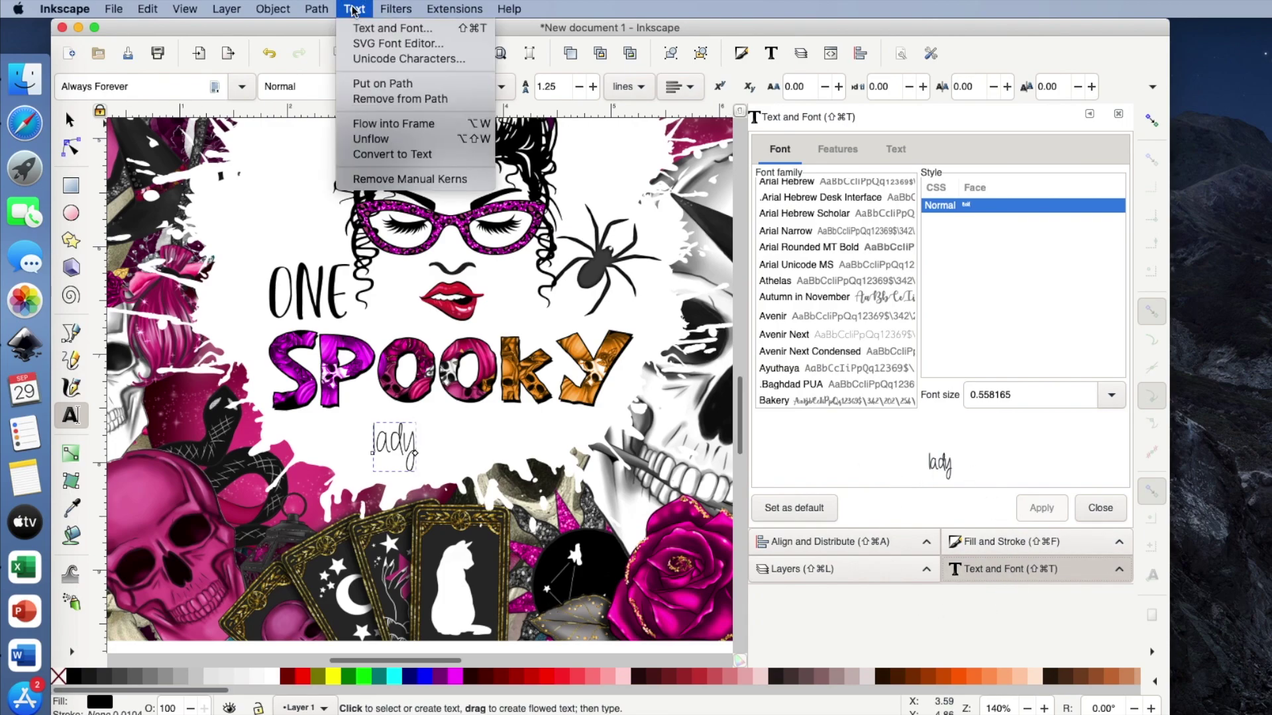
left_click(363, 29)
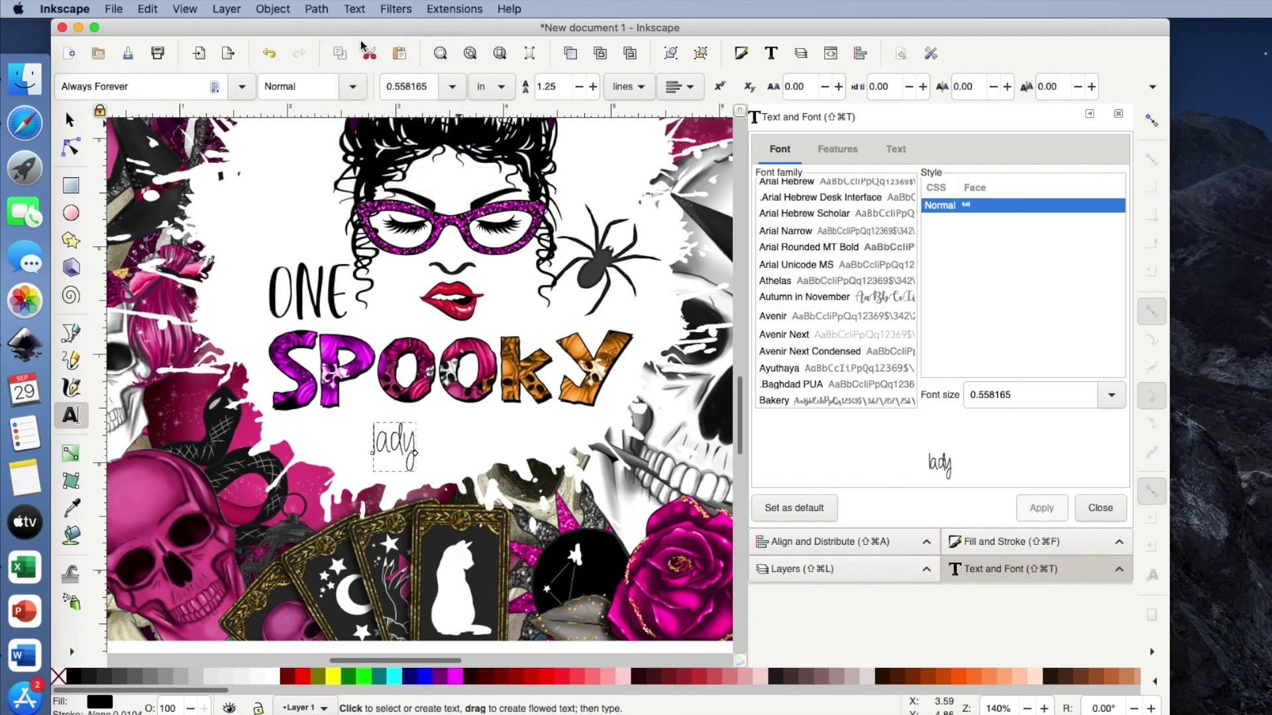
scroll(859, 324, "down", 5)
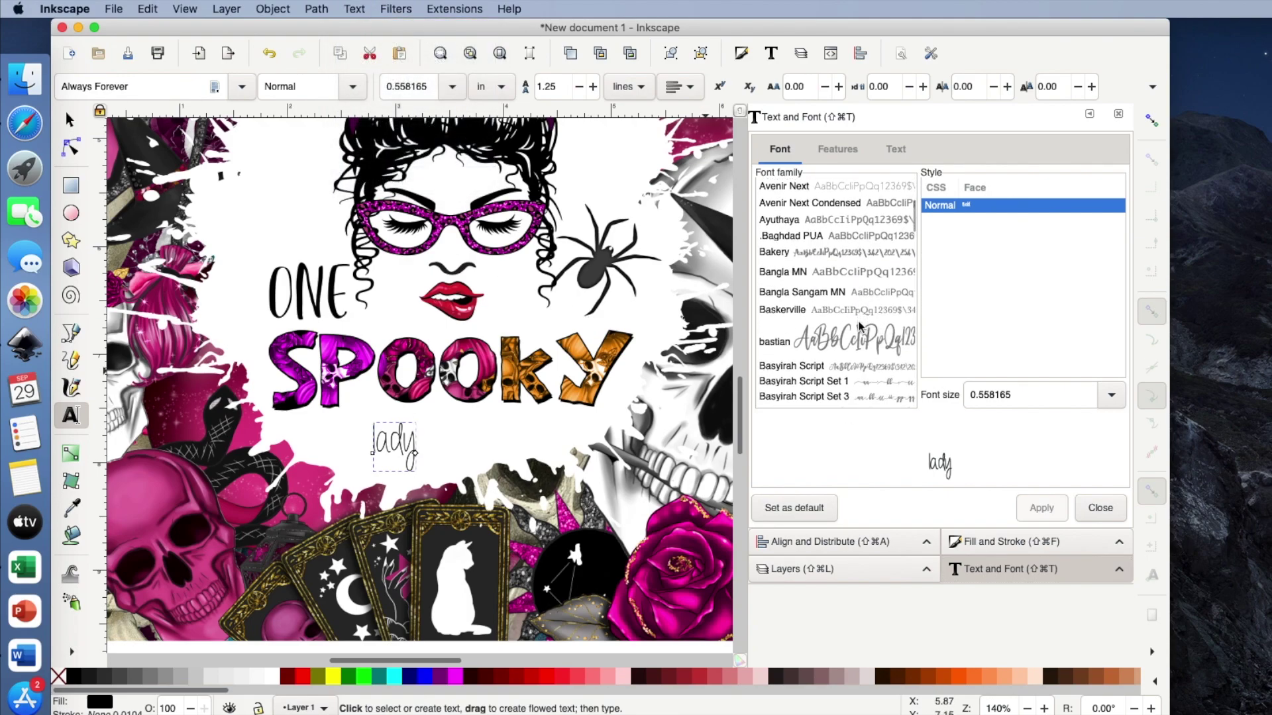
scroll(859, 324, "down", 1)
left_click(844, 337)
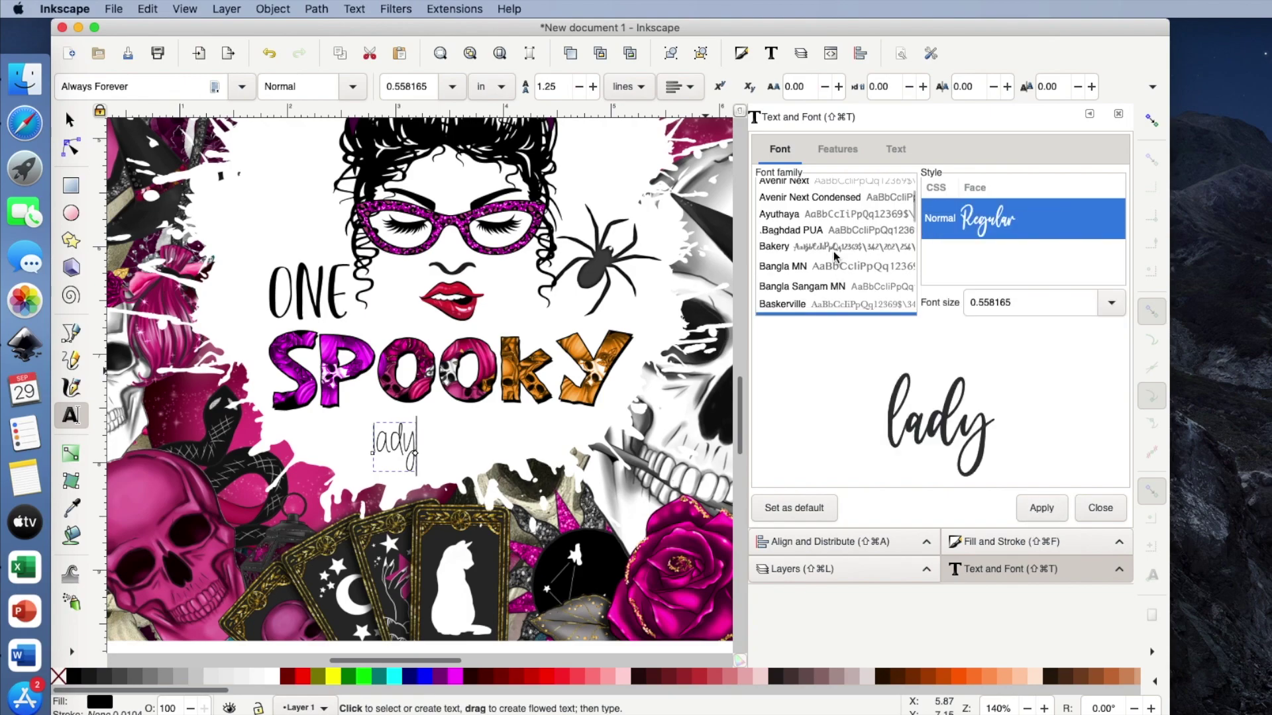
scroll(833, 253, "down", 3)
scroll(833, 254, "down", 1)
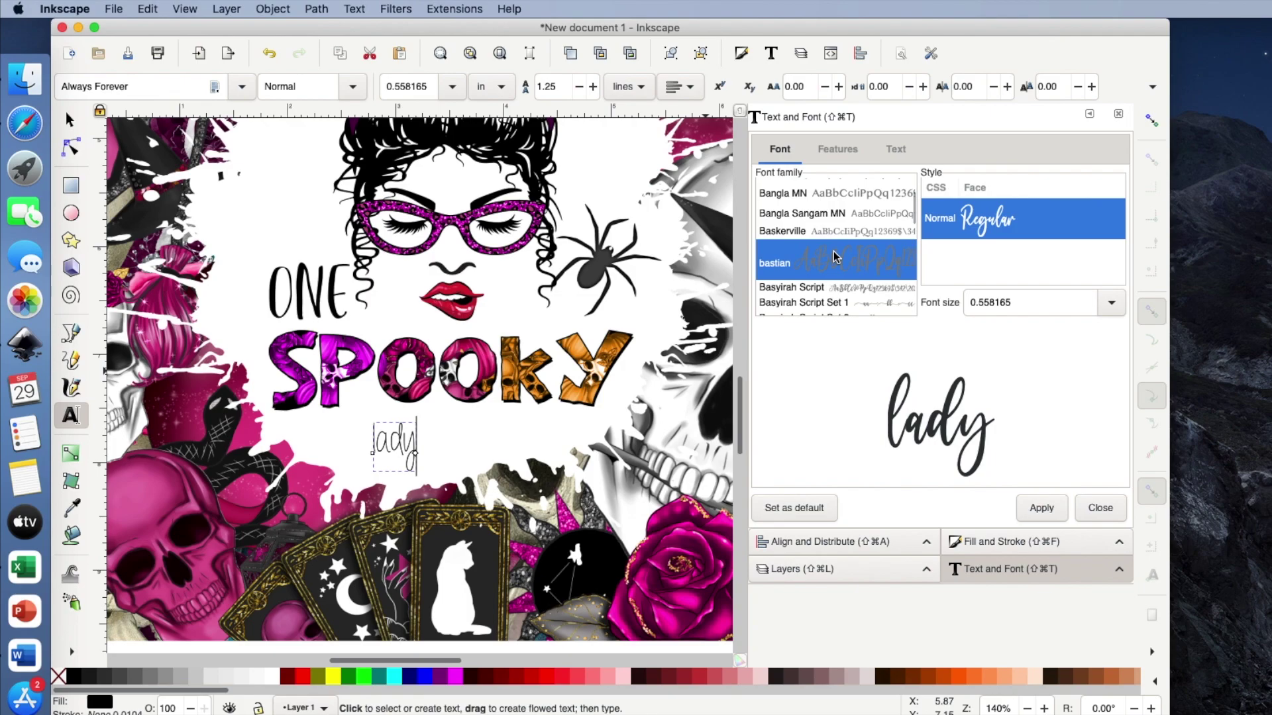
left_click(801, 288)
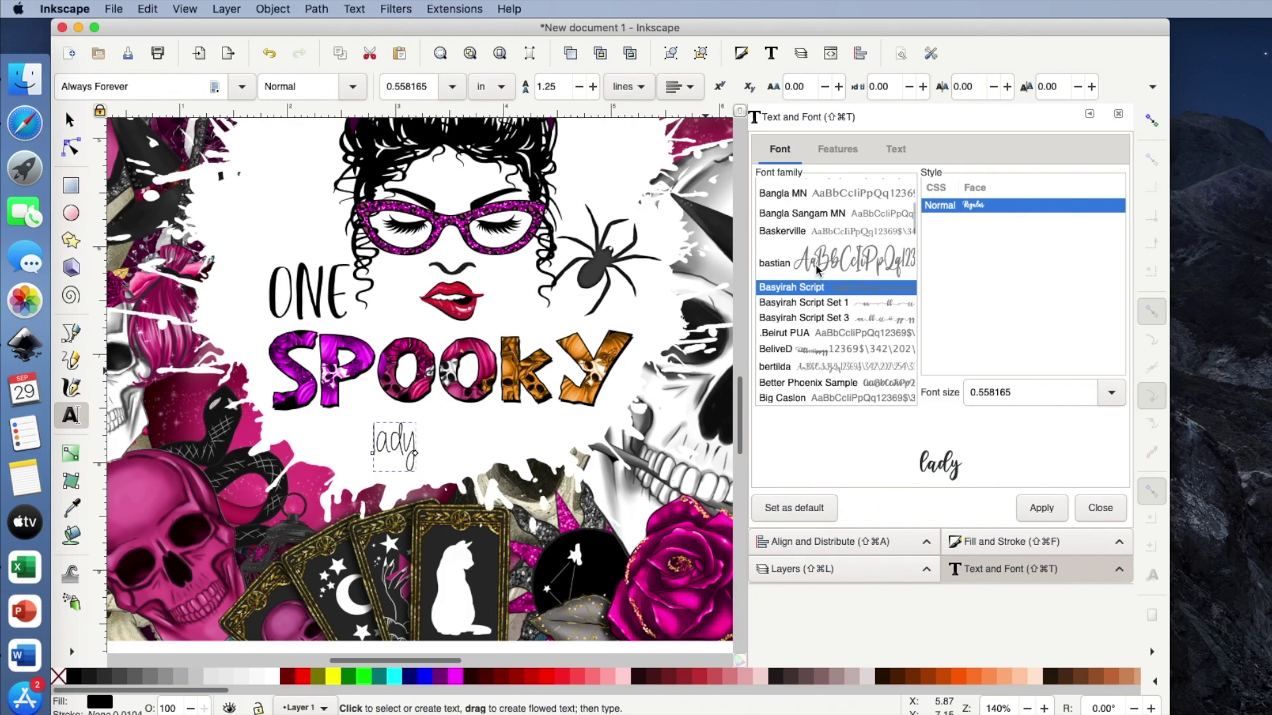
left_click(820, 264)
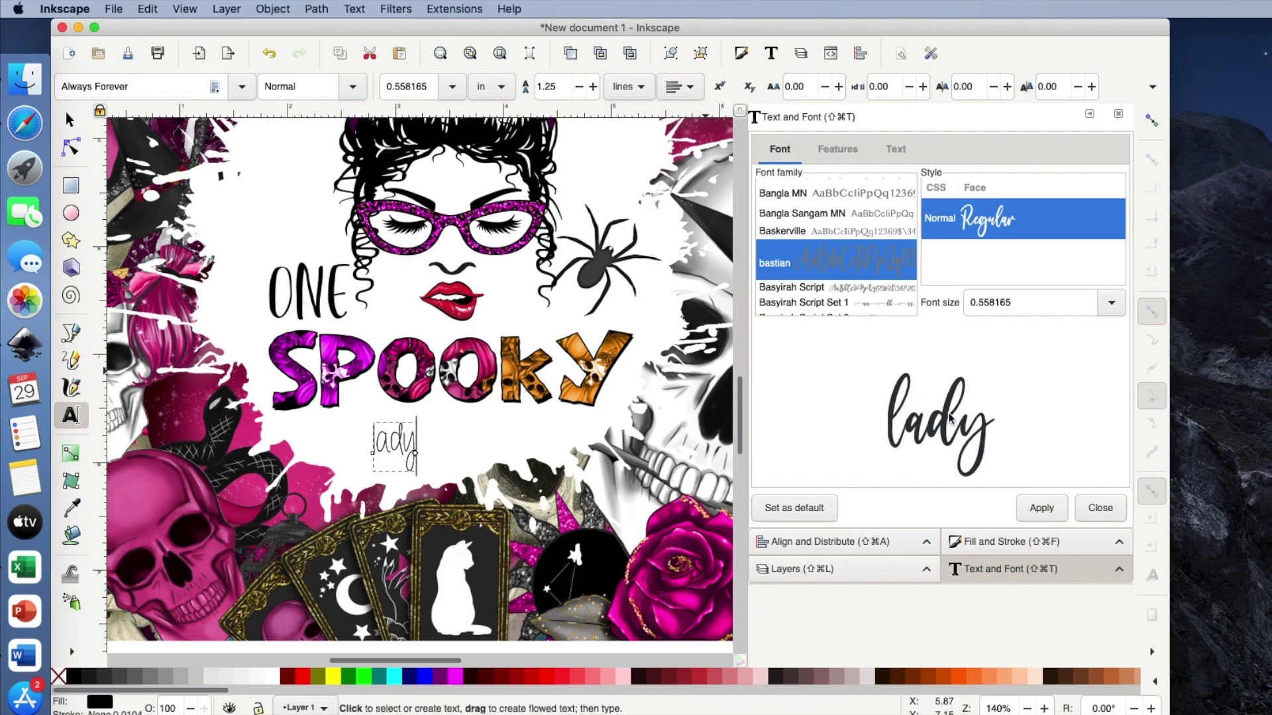
left_click(1042, 508)
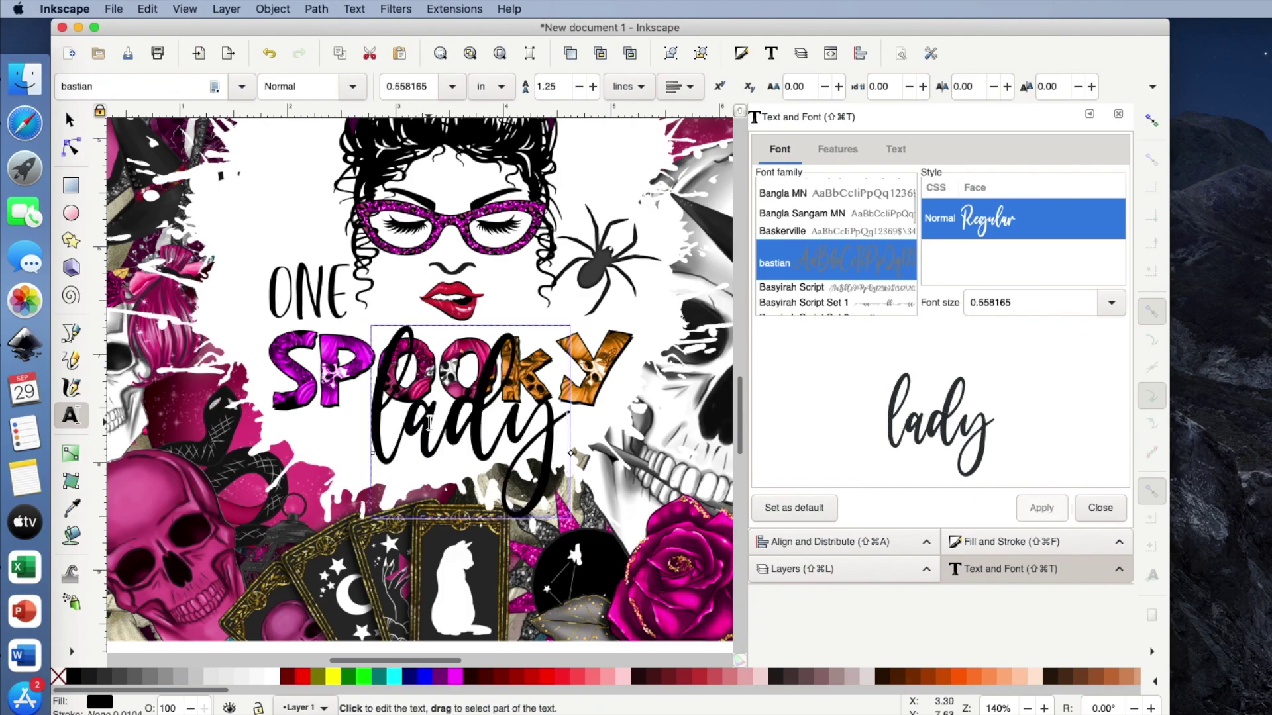
Scale the word lady down proportionally to about 1.13 in wide and place it just beneath SPOOKY.
left_click(67, 121)
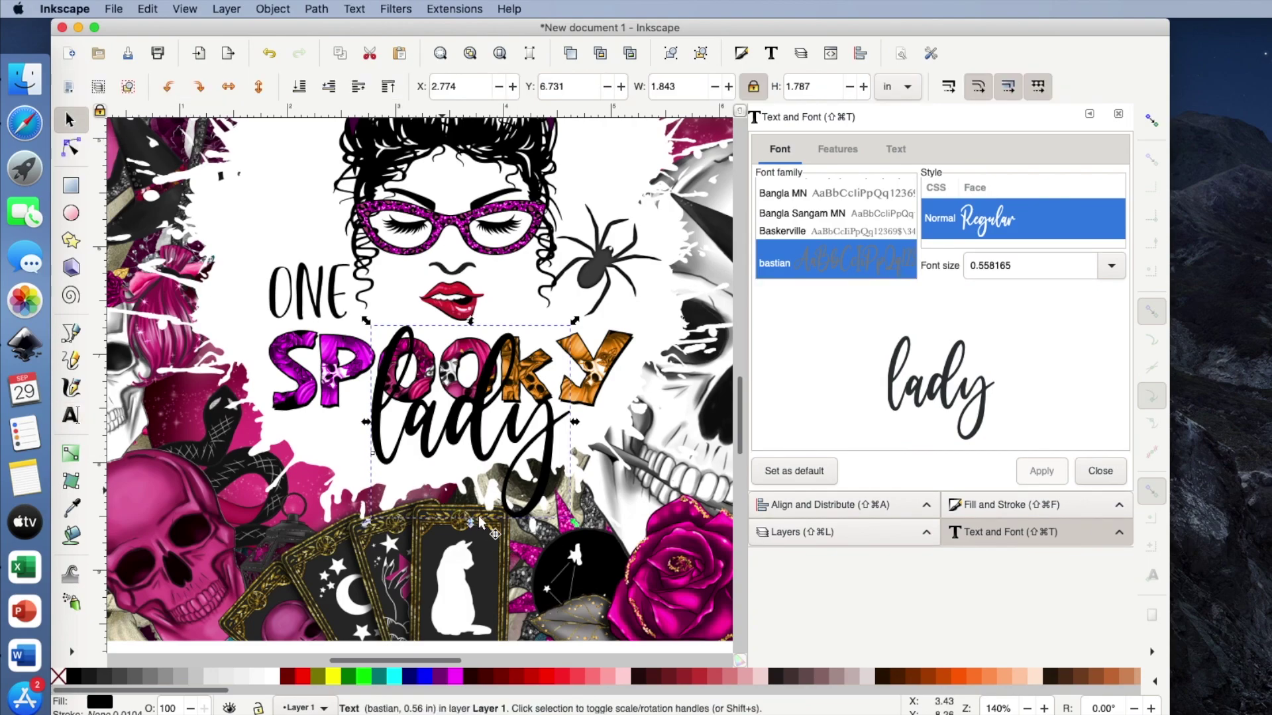
left_click_drag(471, 423, 433, 466)
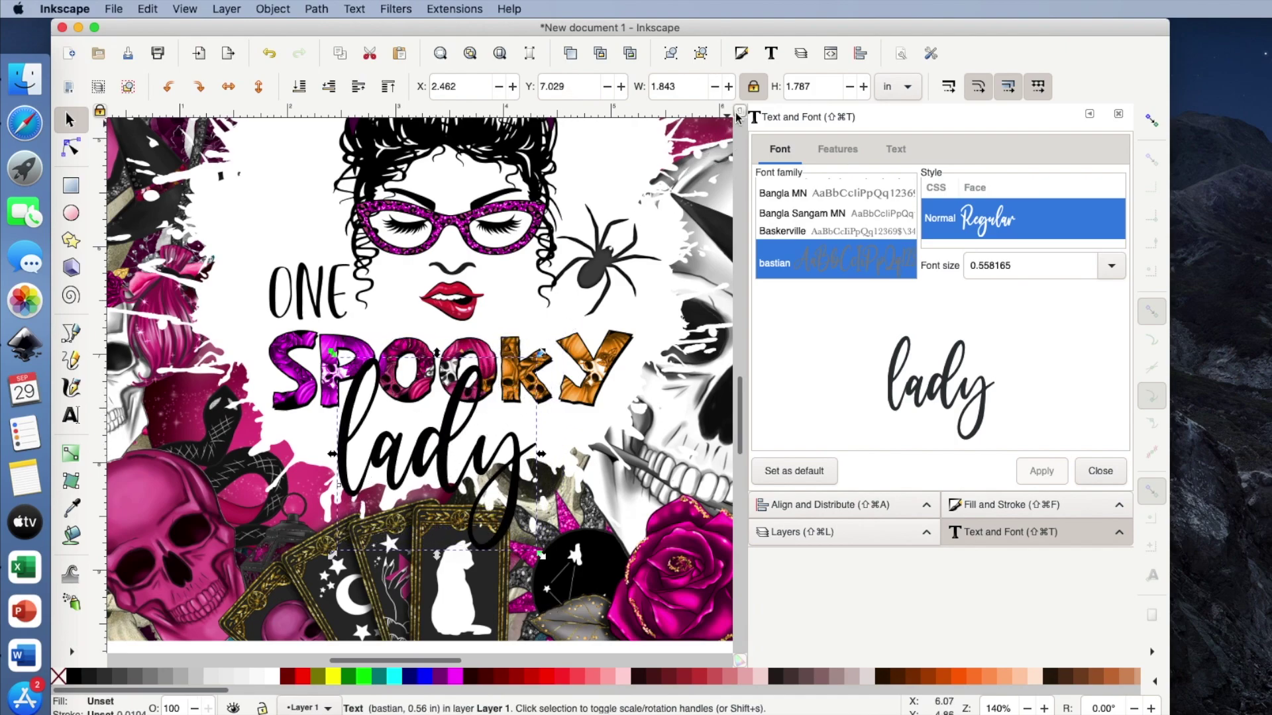
left_click(754, 88)
left_click_drag(542, 356, 484, 423)
left_click_drag(411, 465, 423, 450)
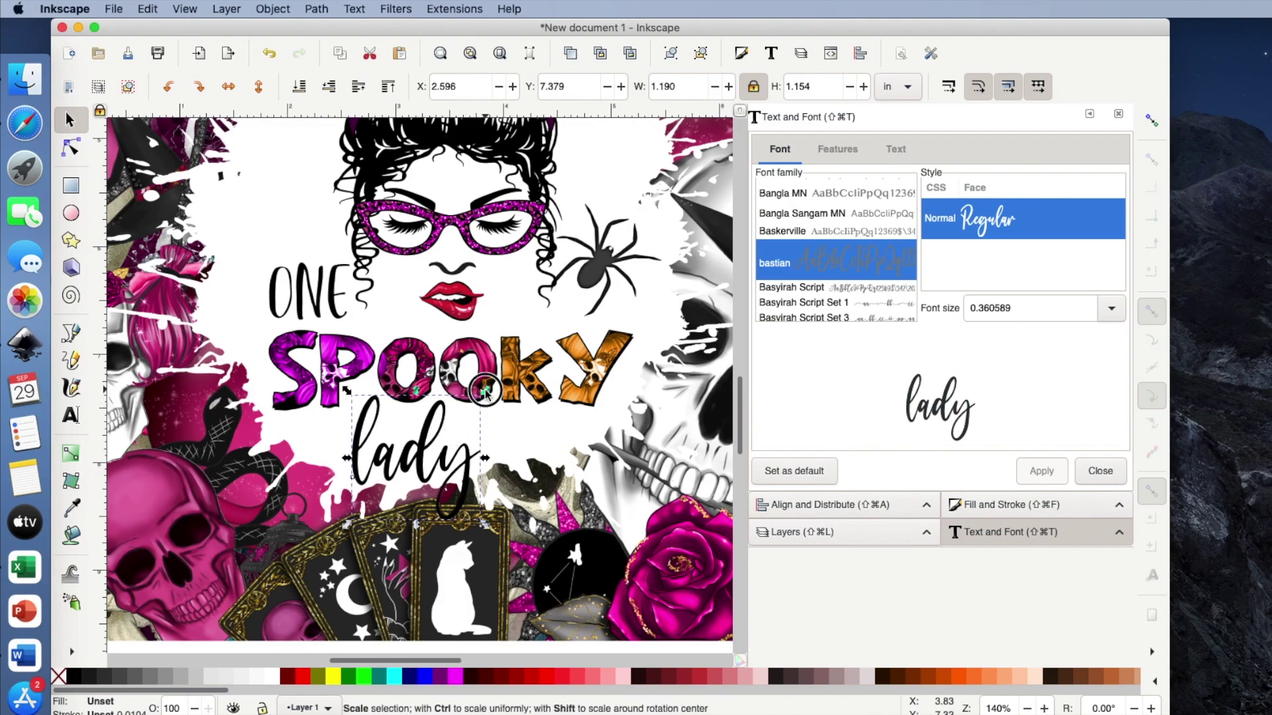
left_click_drag(485, 393, 481, 399)
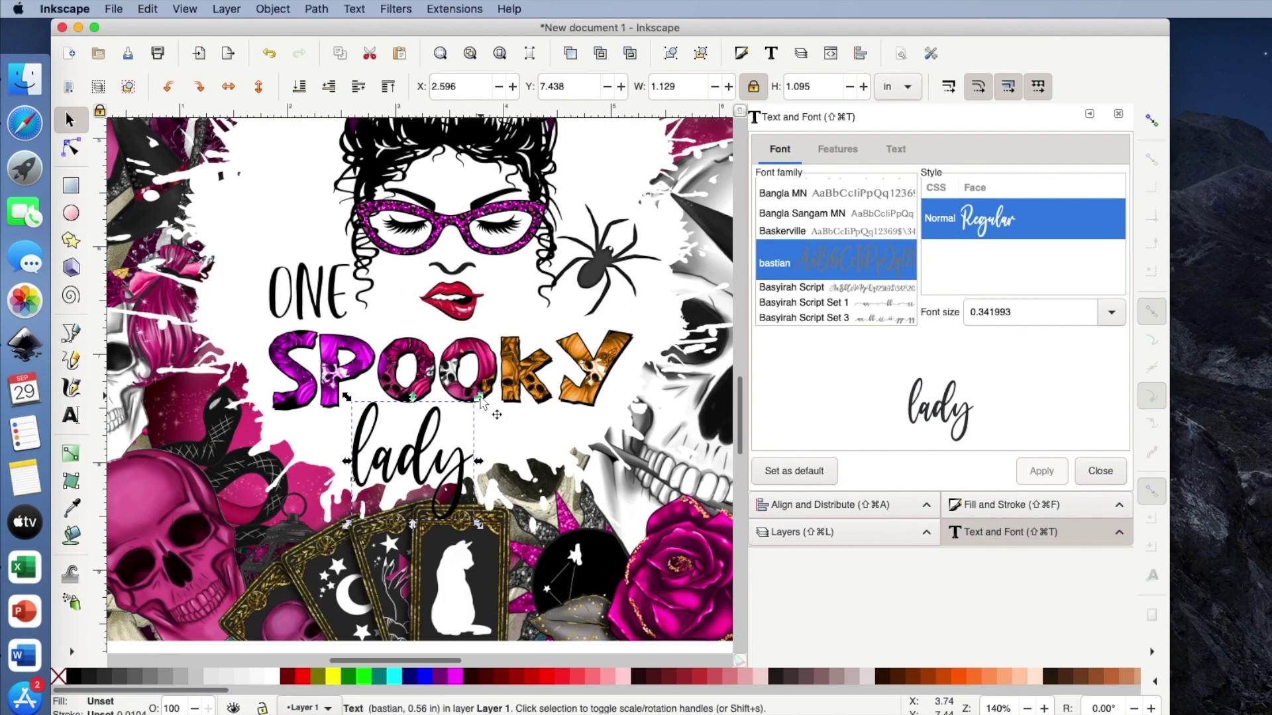
left_click_drag(437, 457, 441, 458)
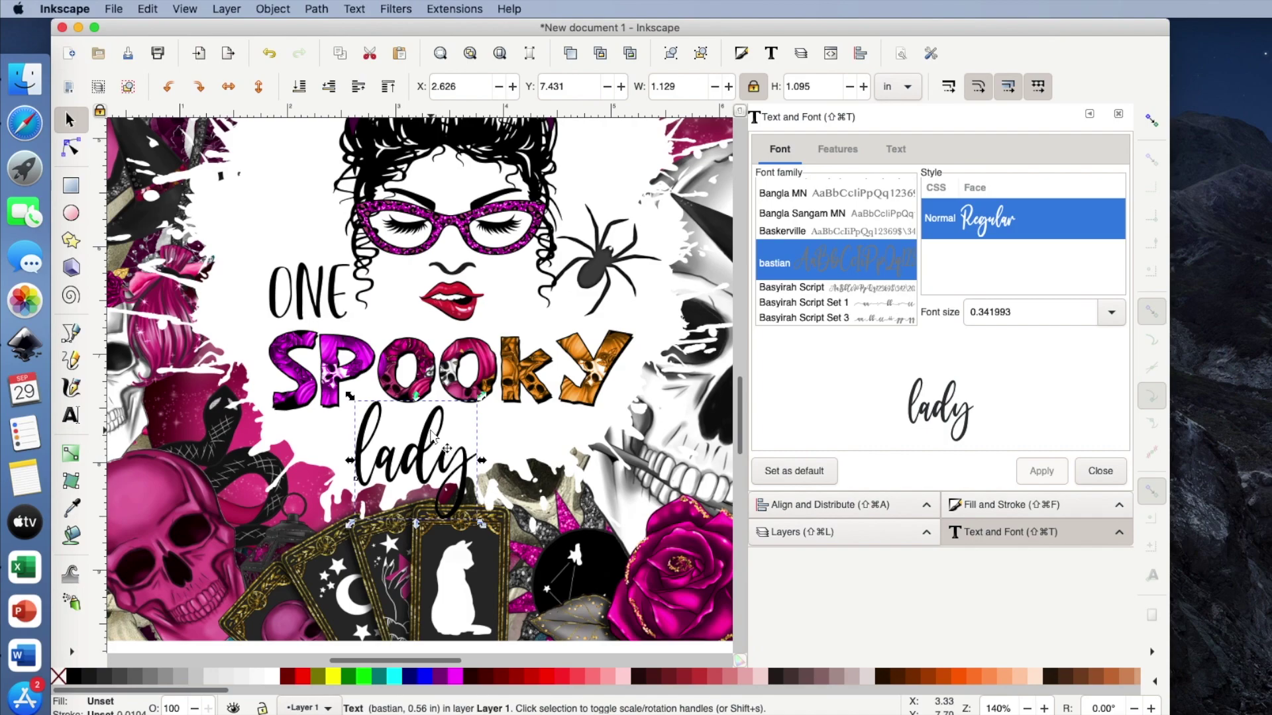
Rotate the word lady slightly counterclockwise and convert the text object to a path.
left_click(432, 435)
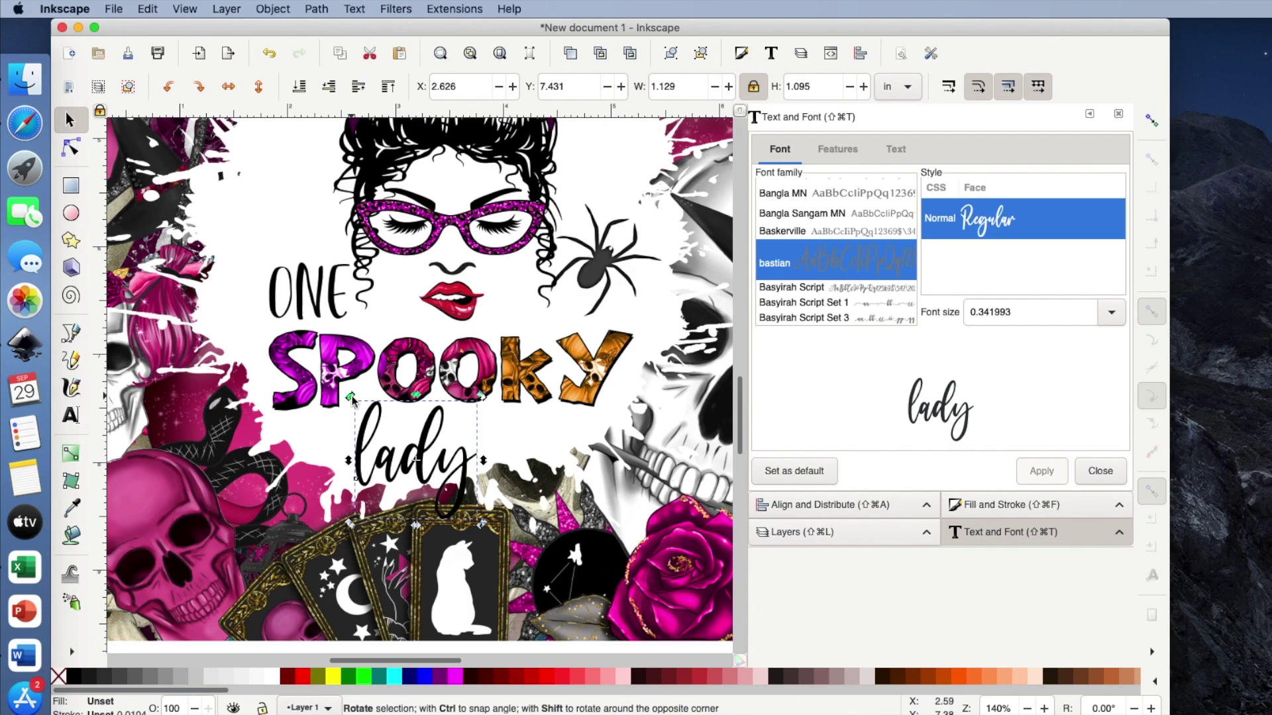
left_click_drag(350, 397, 351, 406)
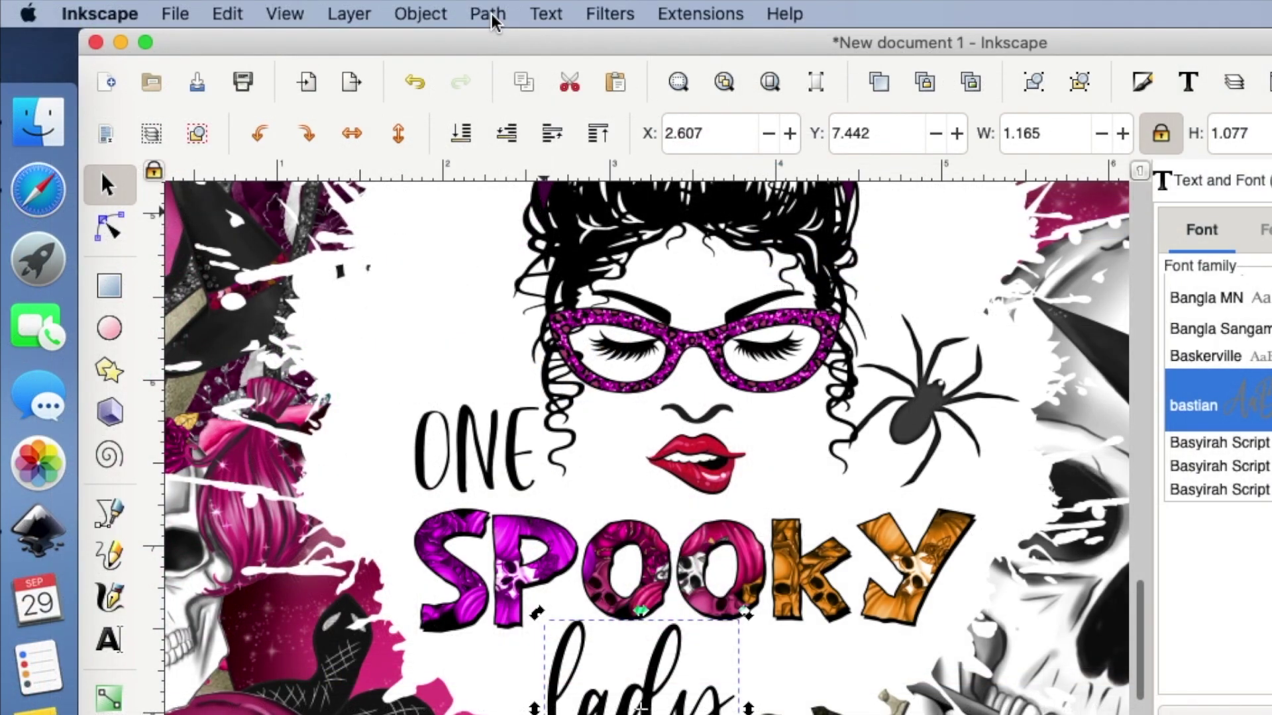
left_click(317, 9)
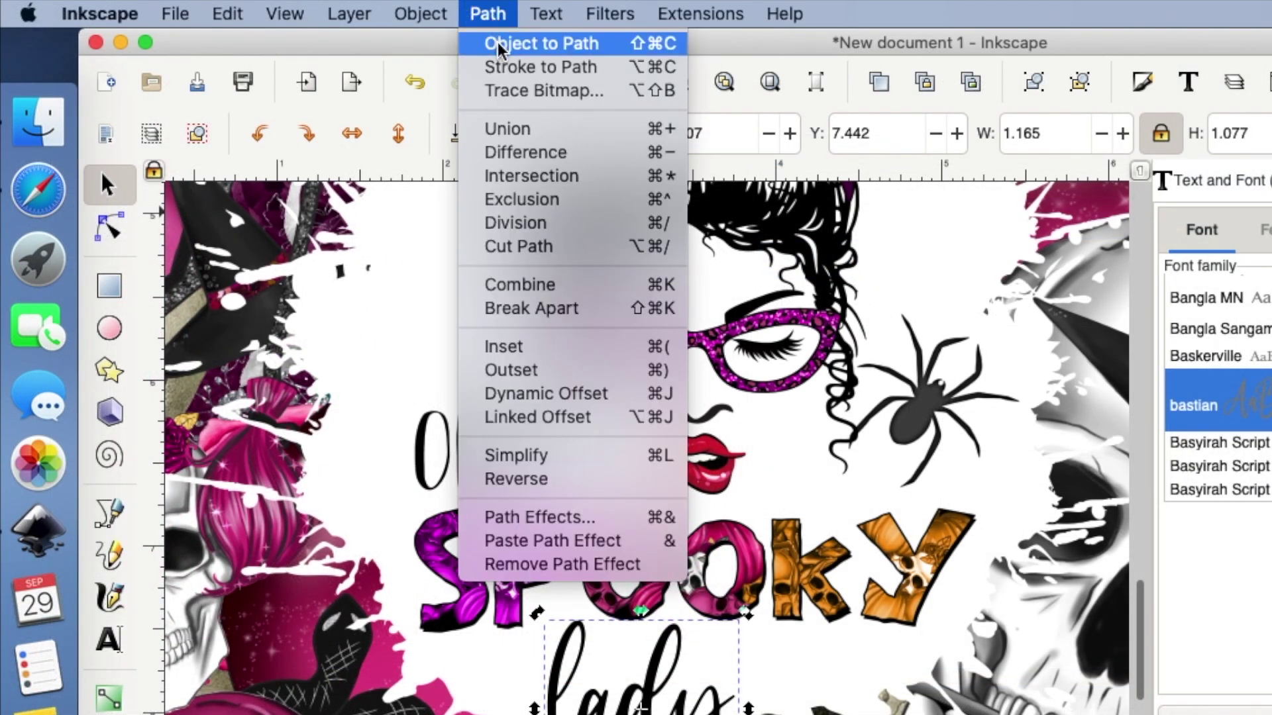
left_click(498, 45)
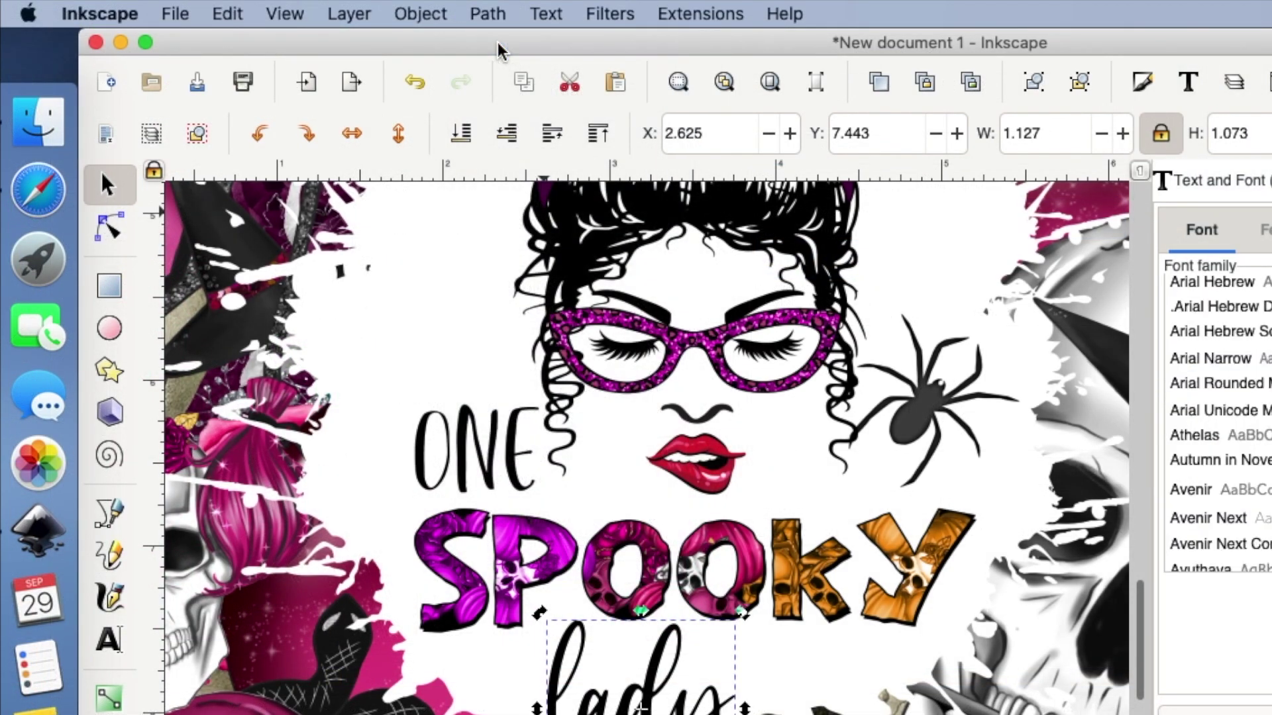
Ungroup the converted word lady into separate letter paths.
left_click(422, 15)
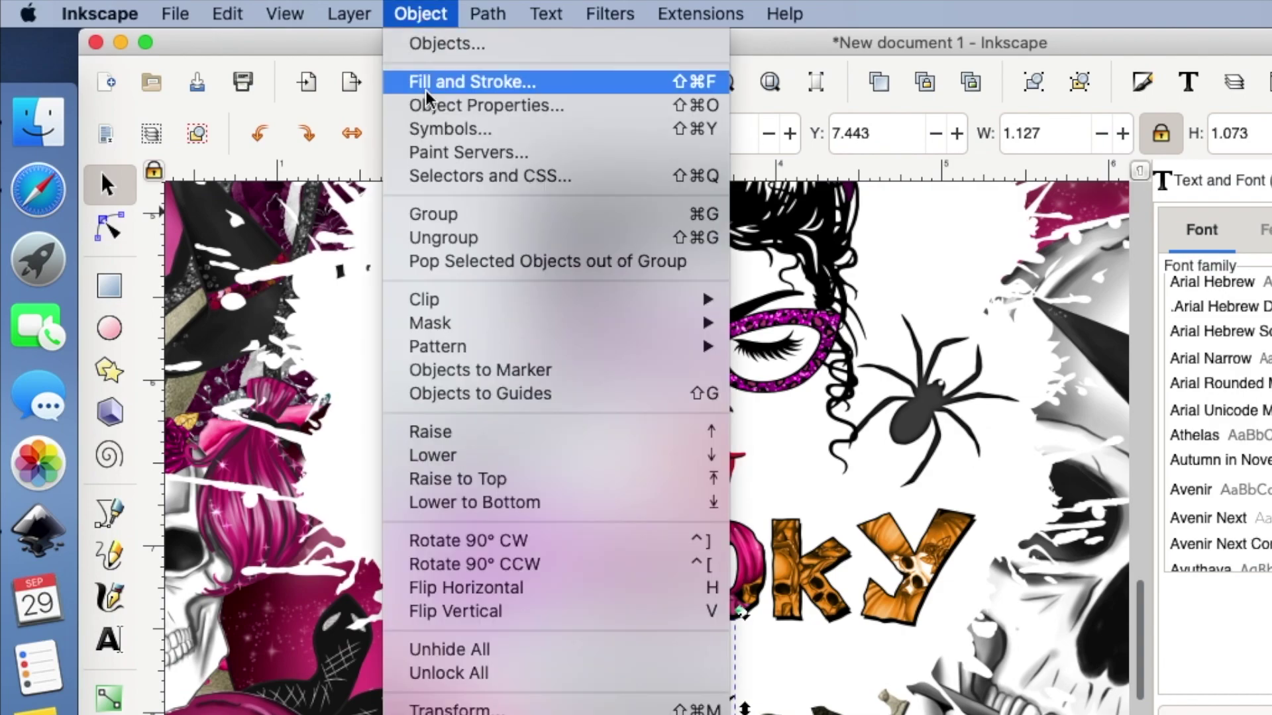
left_click(437, 237)
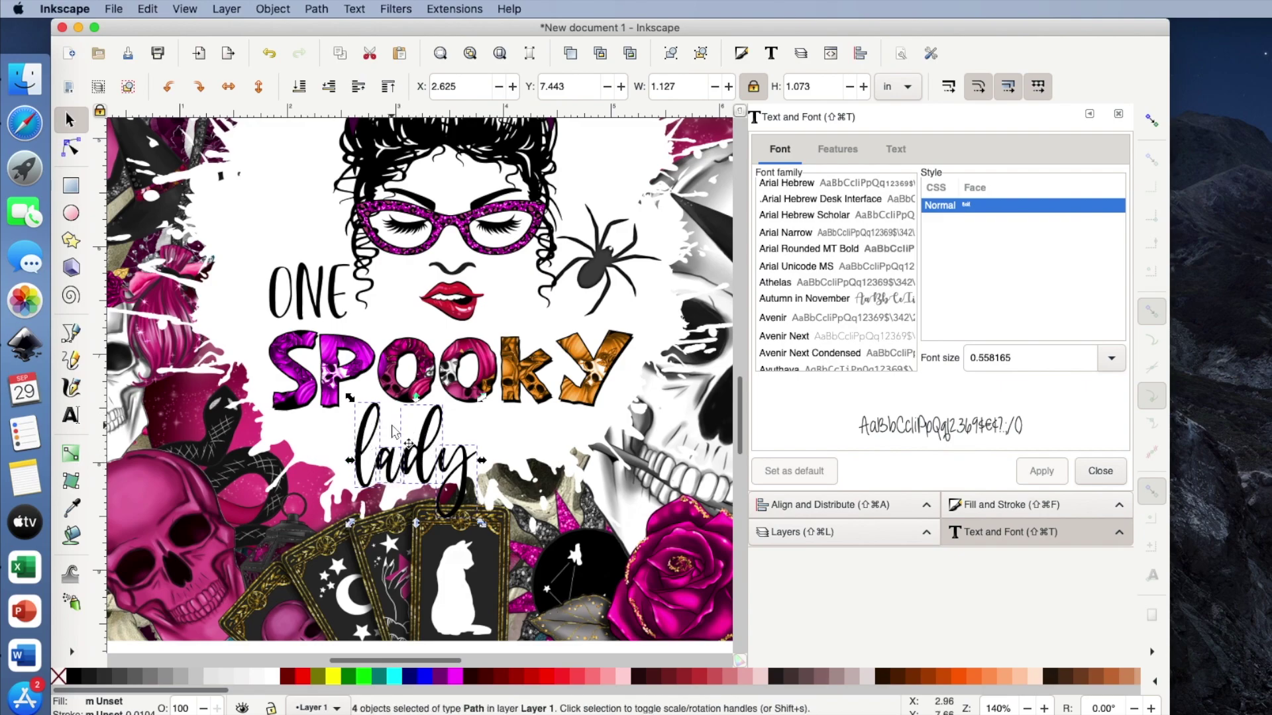
left_click(501, 434)
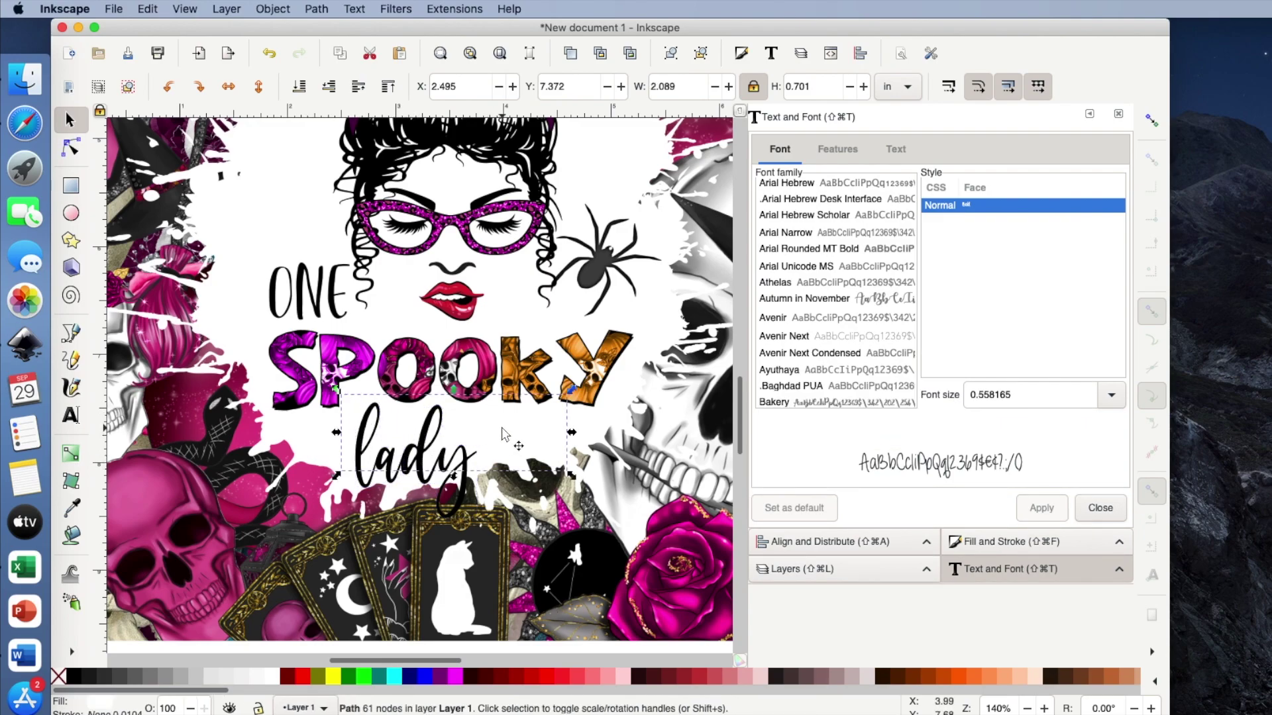
Stretch the letter a of lady to about 0.31 in wide and 0.37 in high, and shift it slightly toward the d.
left_click(401, 474)
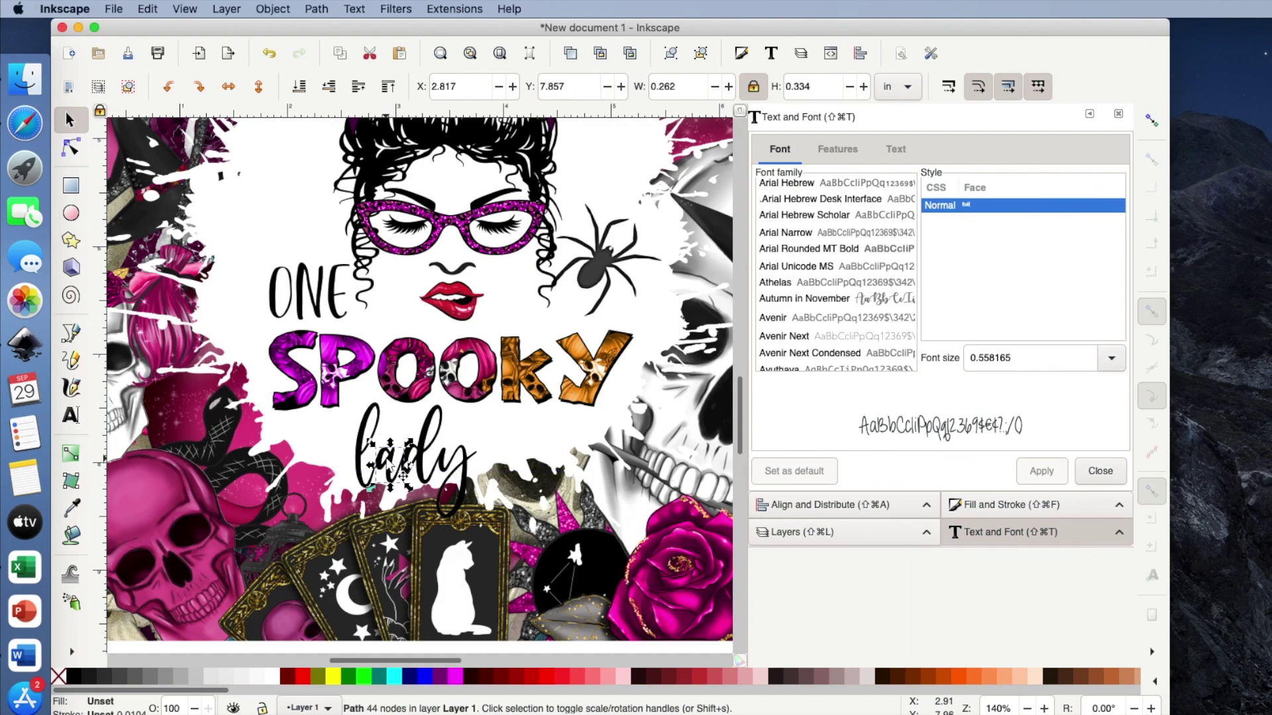
left_click_drag(369, 465, 371, 472)
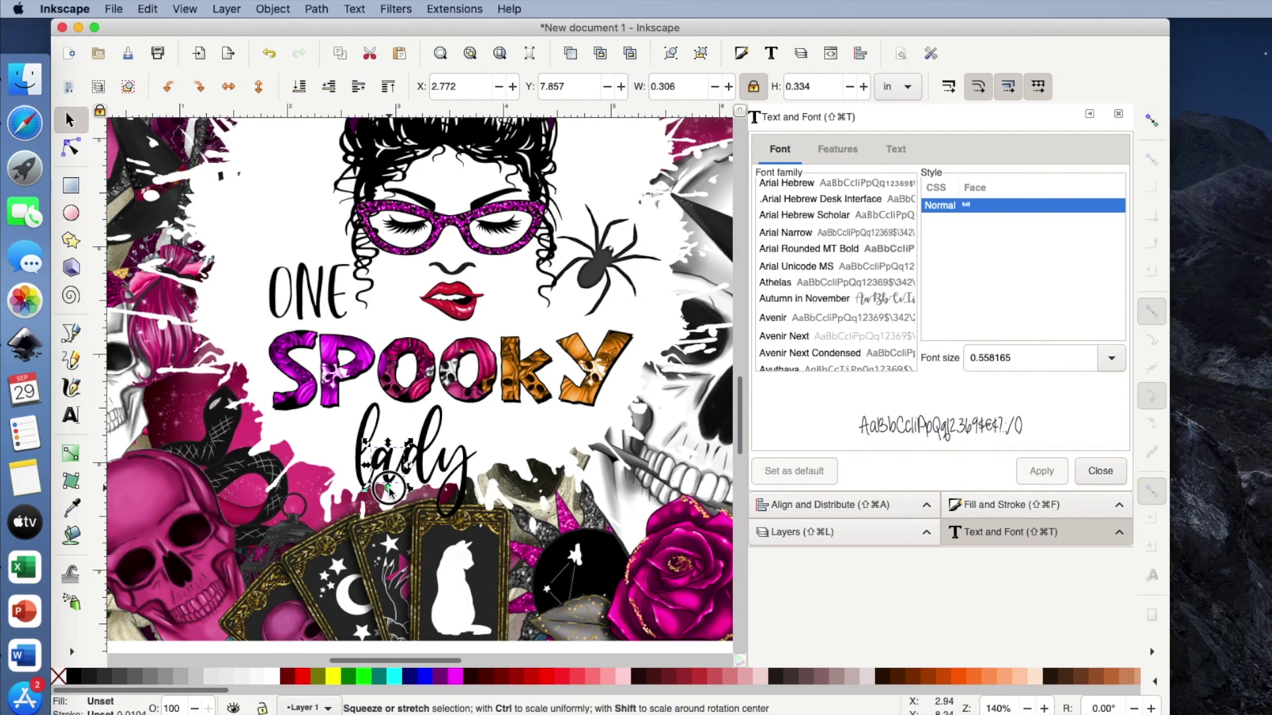
left_click_drag(390, 490, 390, 495)
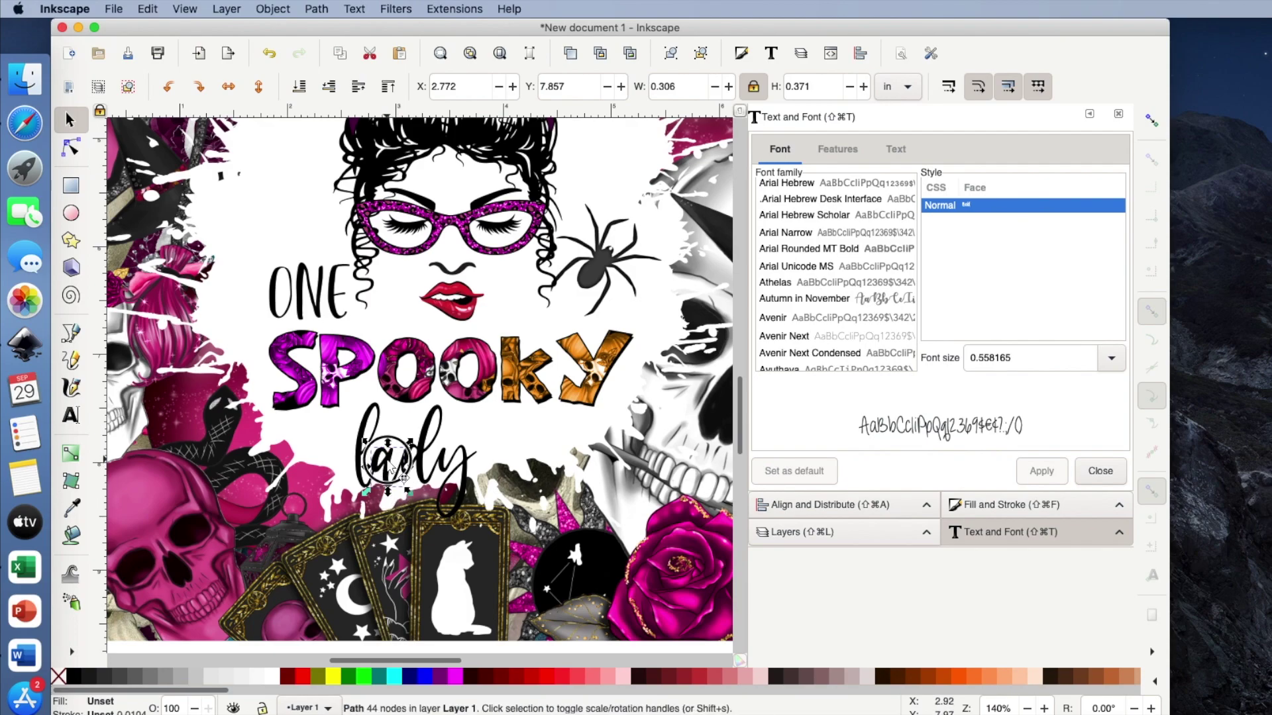
left_click_drag(393, 470, 396, 470)
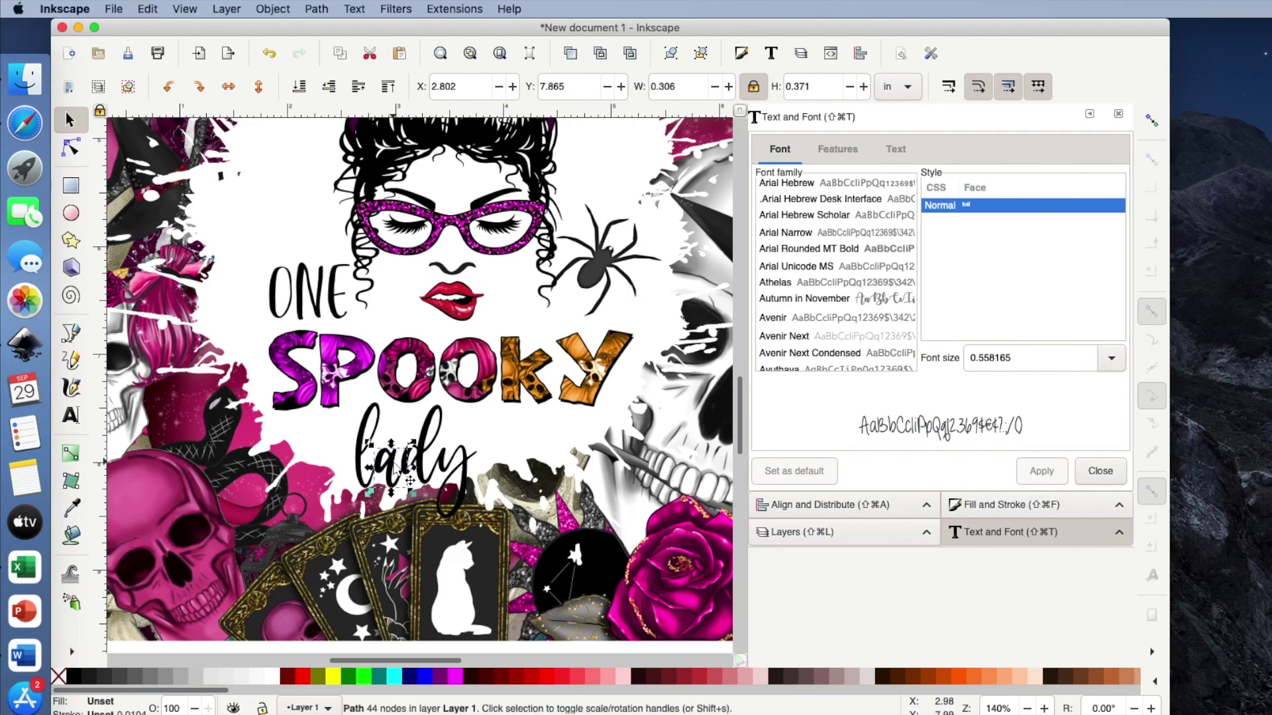
Narrow the letter y of lady to about 0.34 in wide and move it closer to the d.
left_click(457, 460)
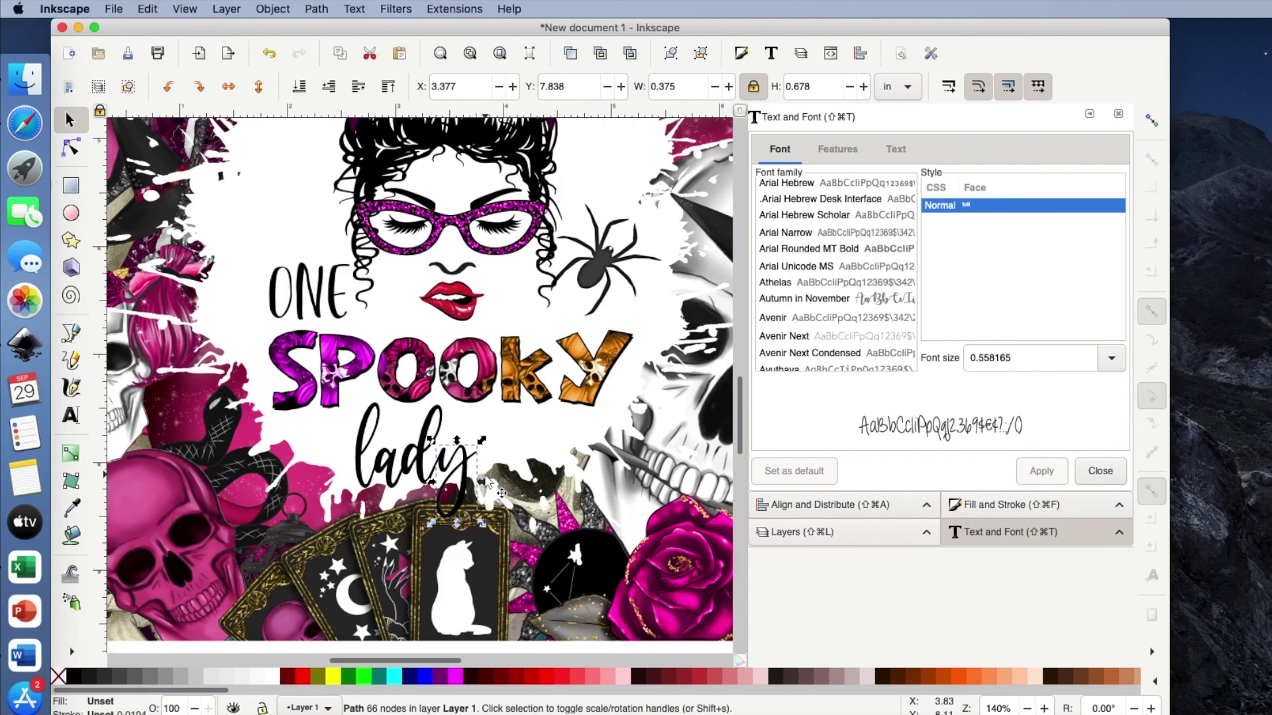
left_click_drag(484, 485, 451, 471)
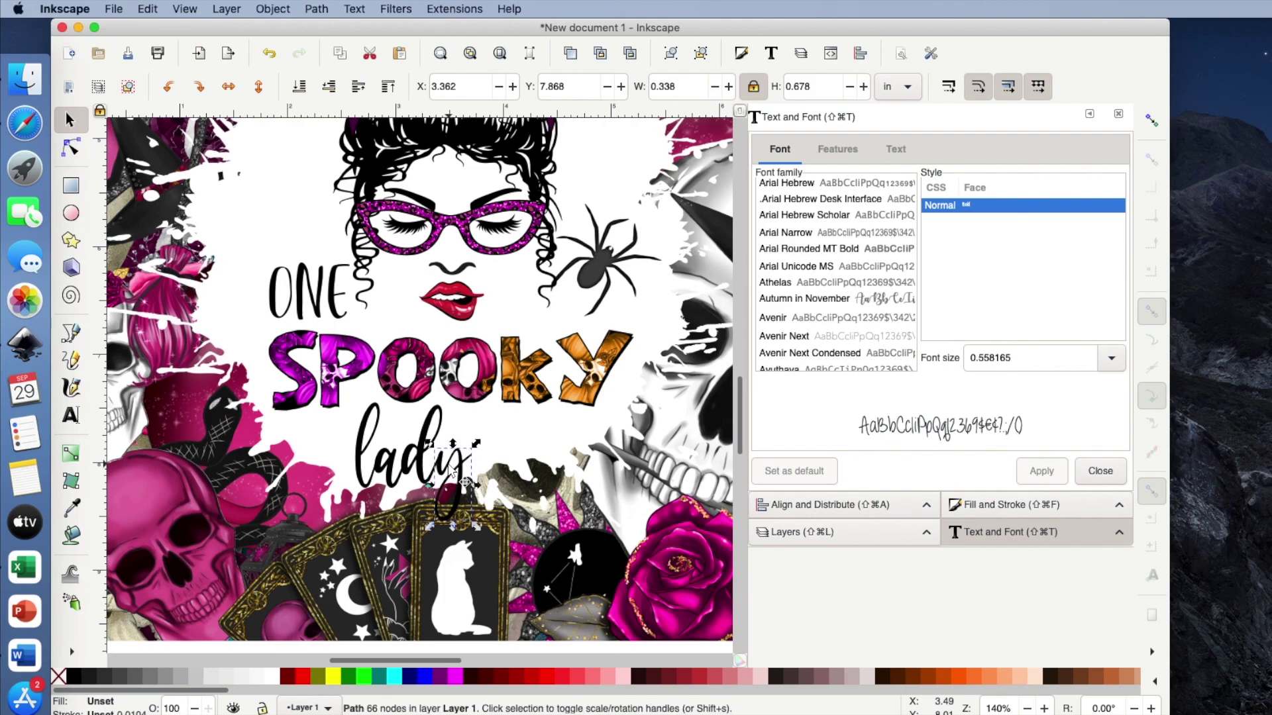
left_click(510, 442)
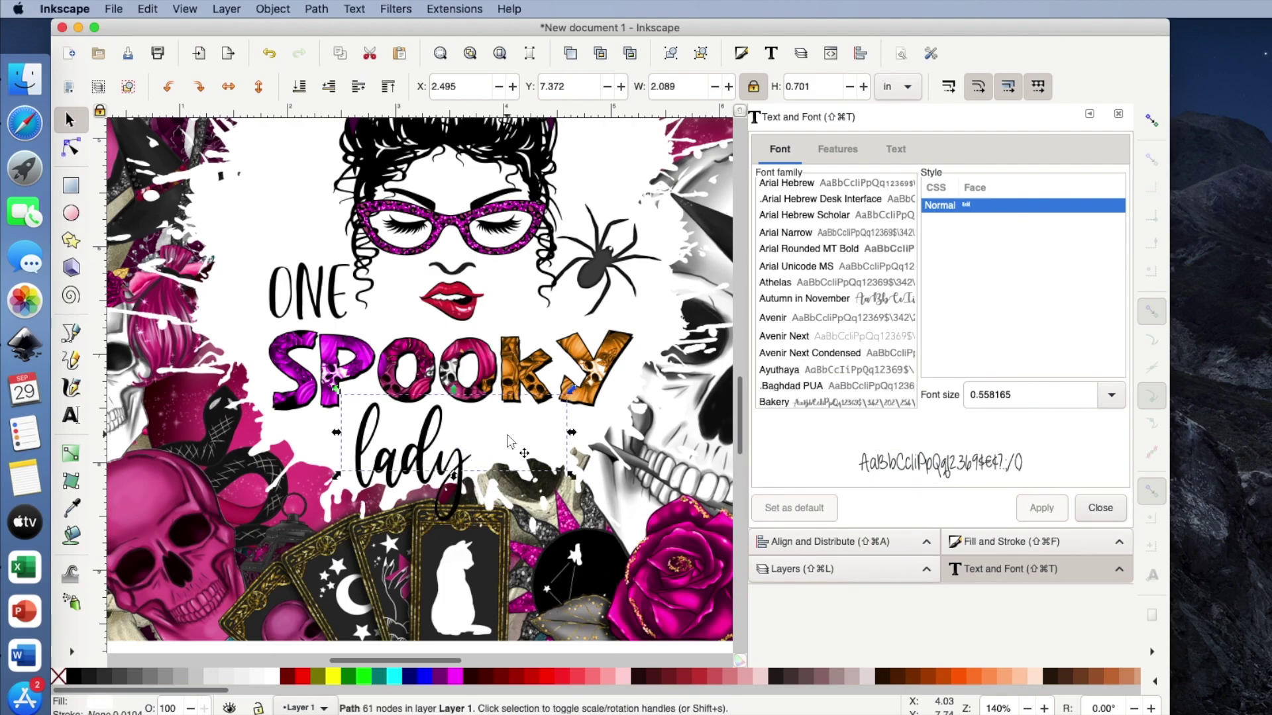
left_click(538, 530)
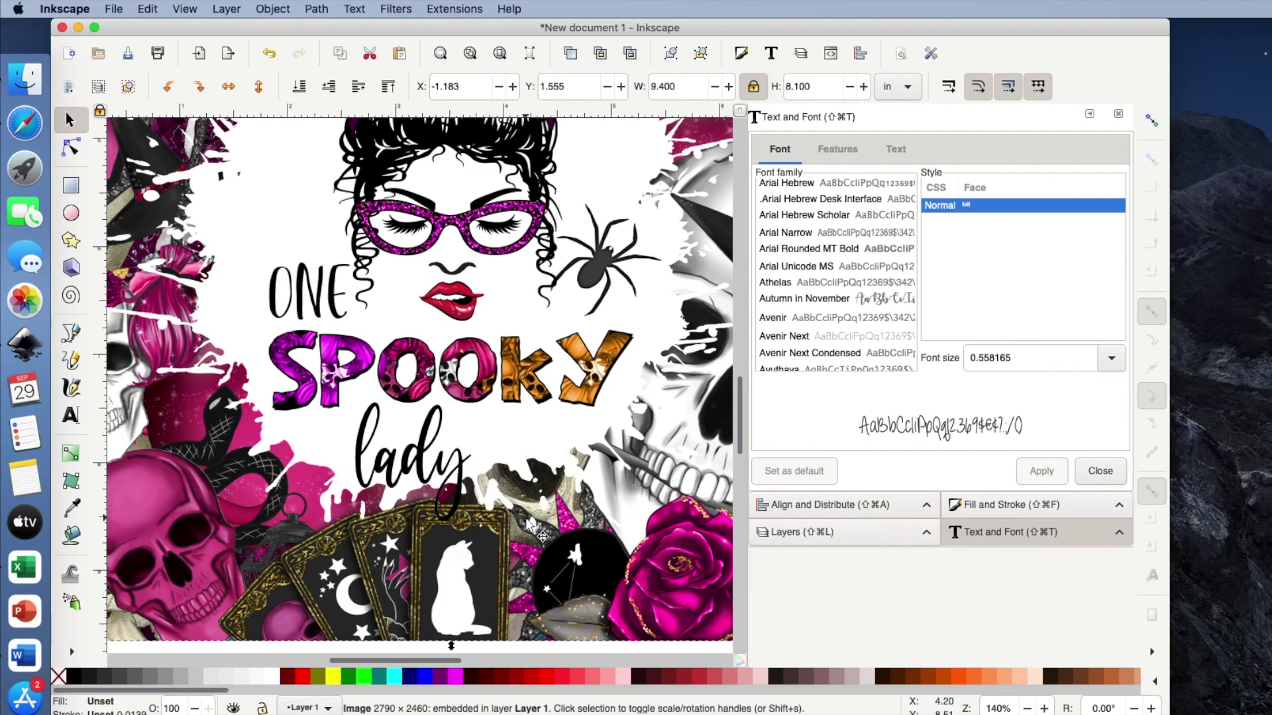
Select the four letter paths of lady and group them into one object.
left_click(366, 443)
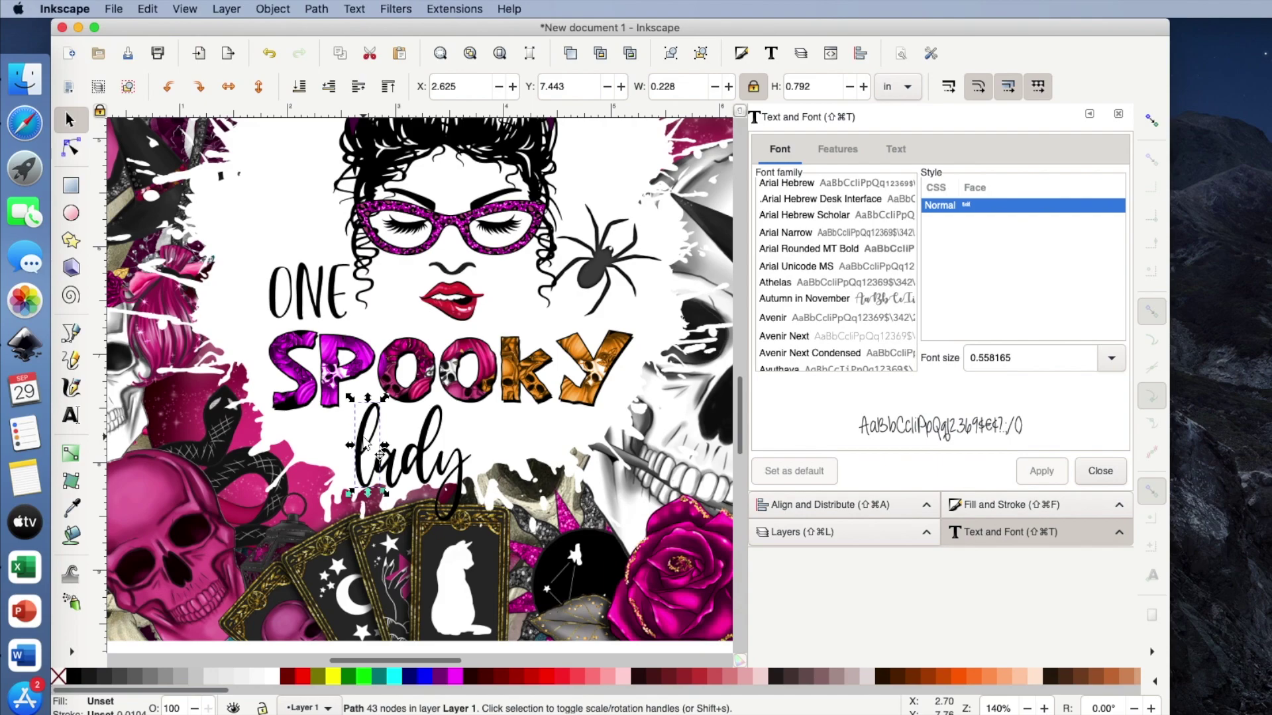
left_click(406, 473, "shift")
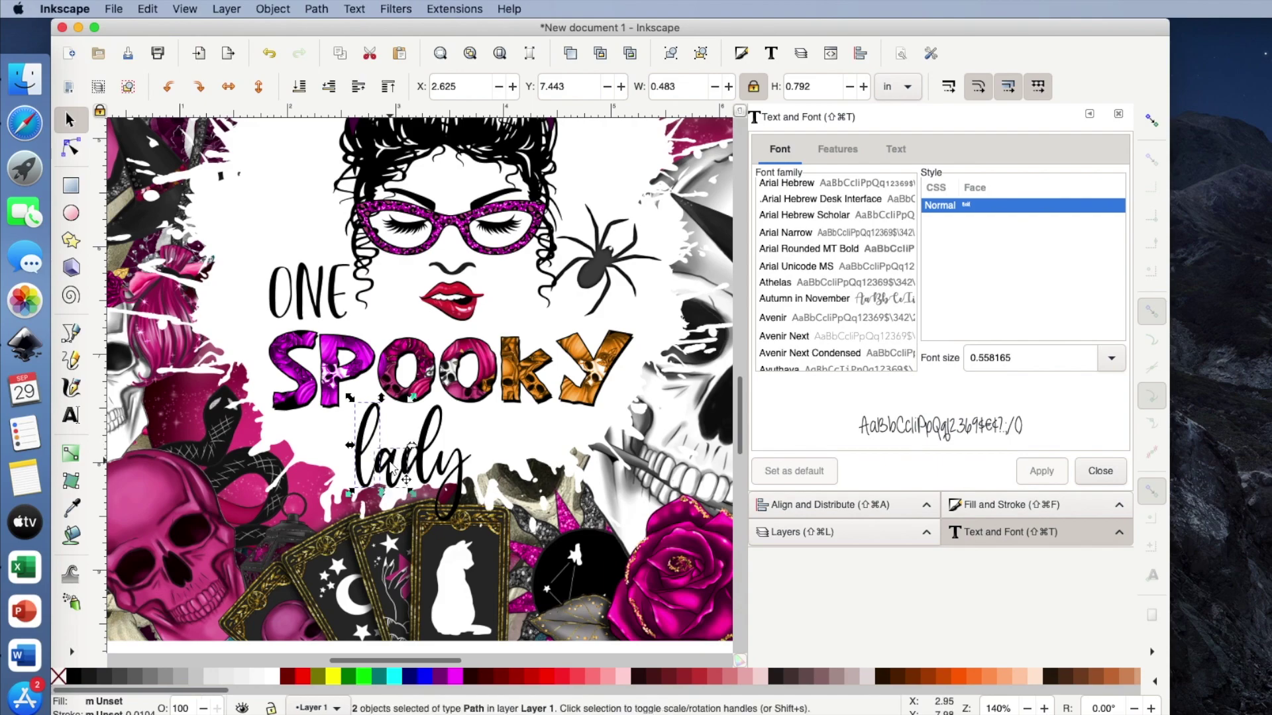
left_click(437, 440, "shift")
left_click(474, 475, "shift")
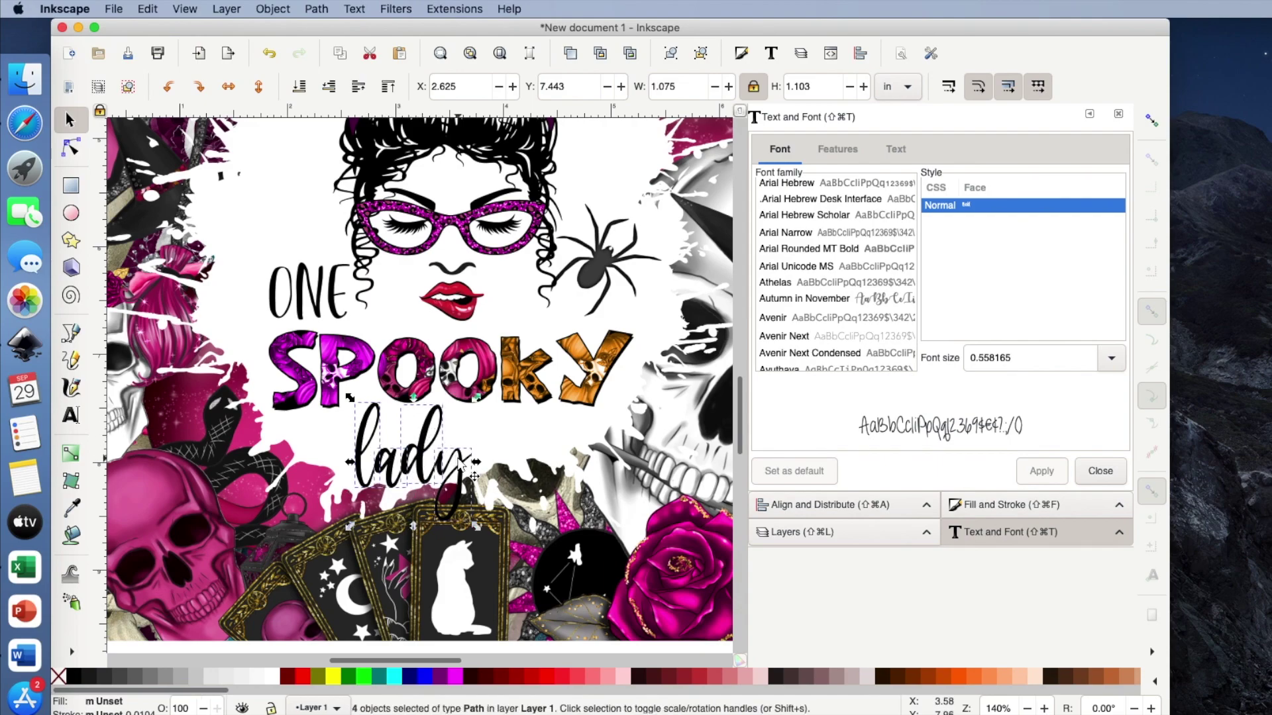
left_click(274, 10)
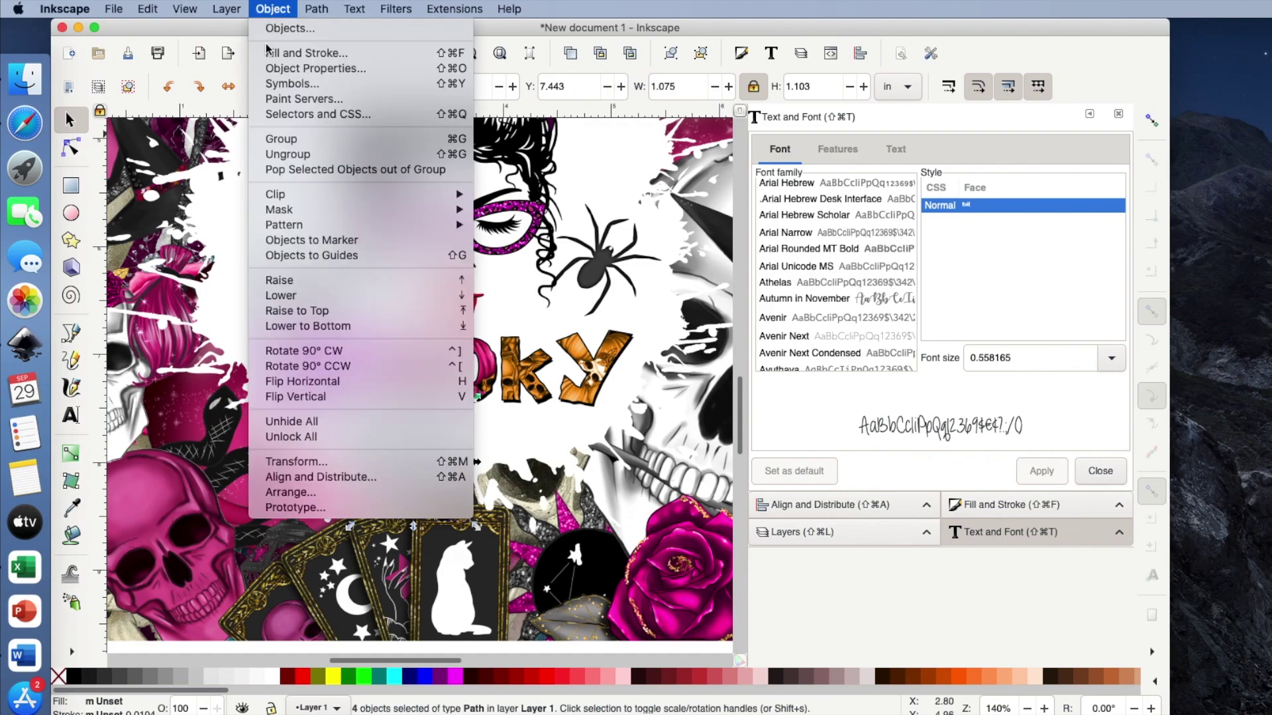
left_click(276, 139)
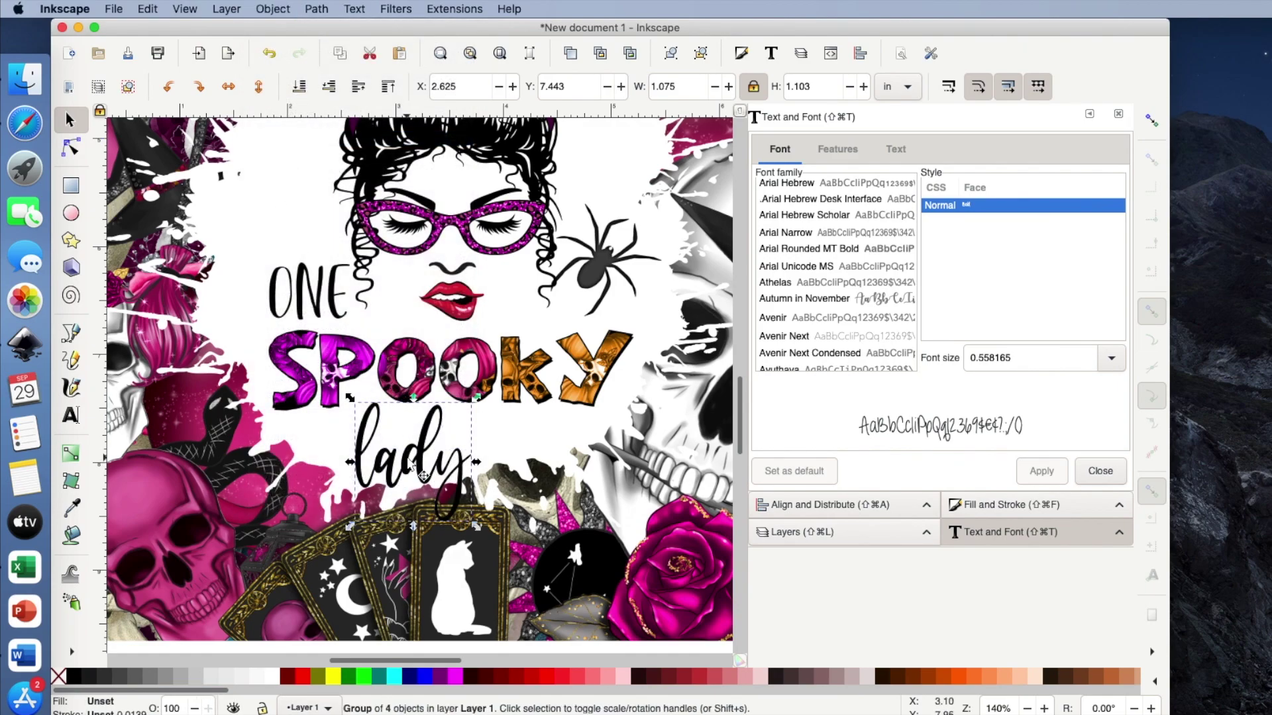
Resize the grouped word lady to about 1.15 in wide by 0.98 in high and fine-tune its position beneath SPOOKY.
left_click_drag(412, 464, 408, 460)
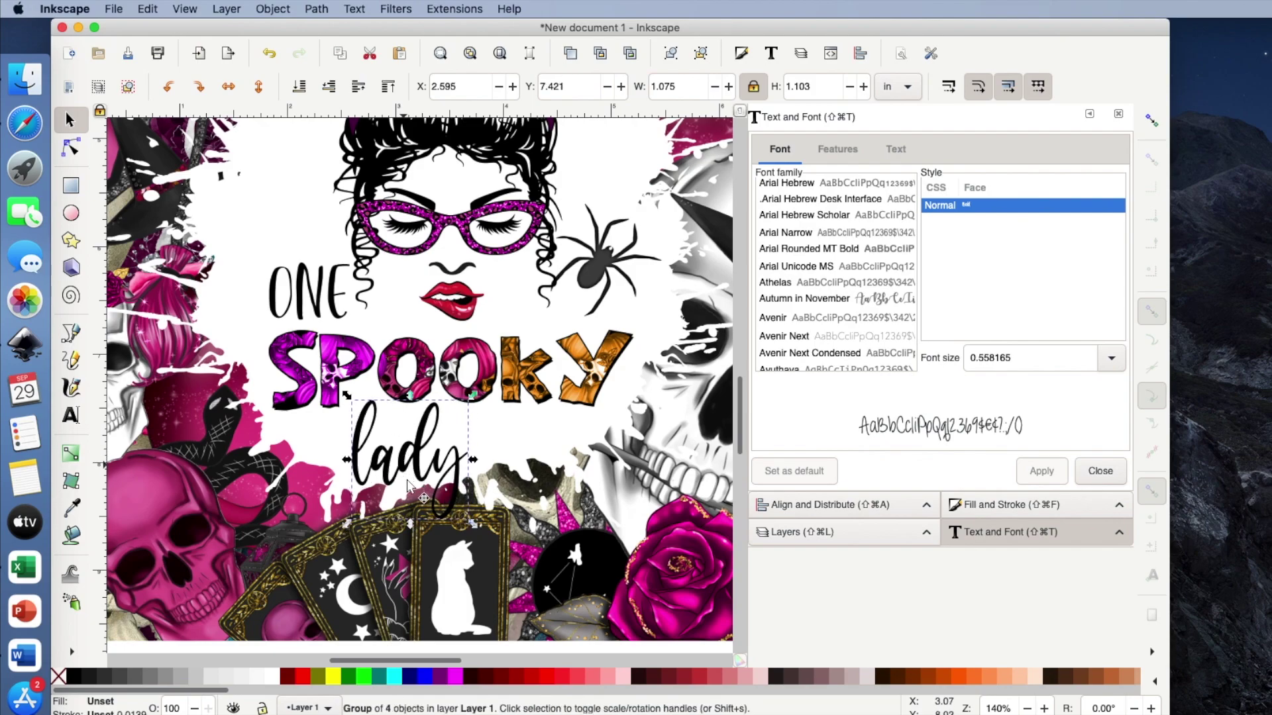
left_click(411, 526)
left_click_drag(411, 525, 411, 510)
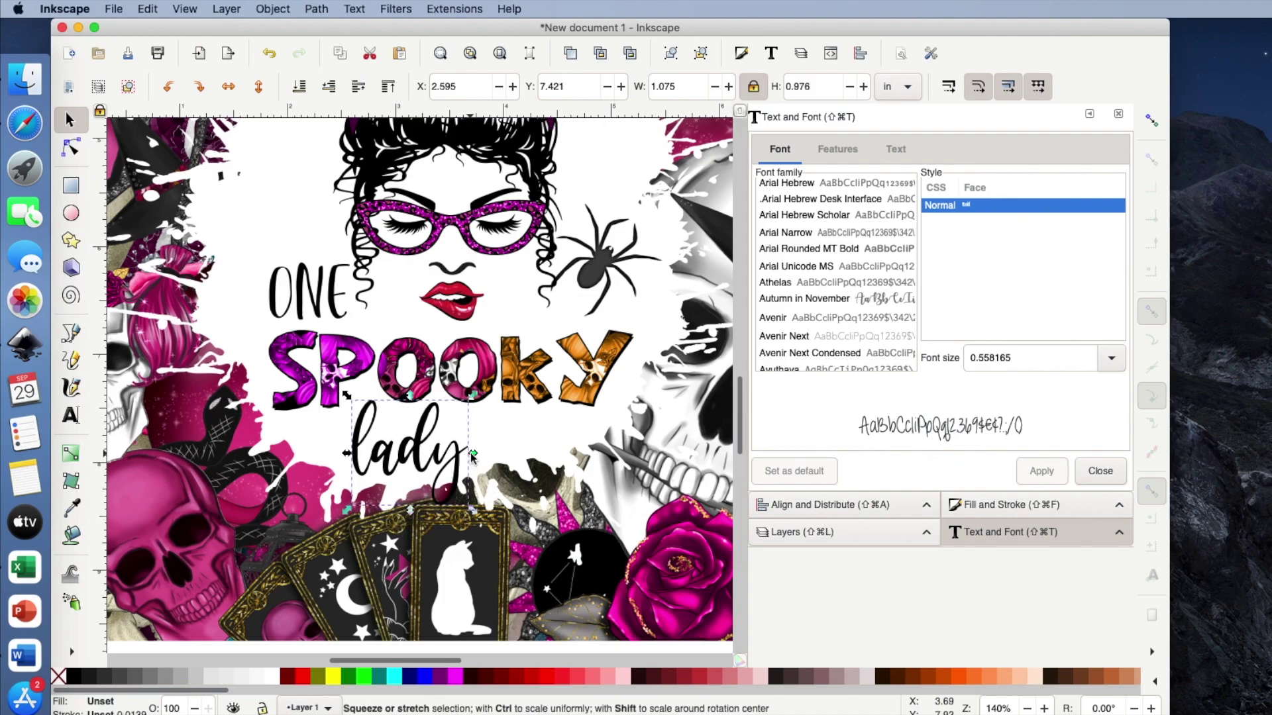
left_click_drag(472, 454, 483, 456)
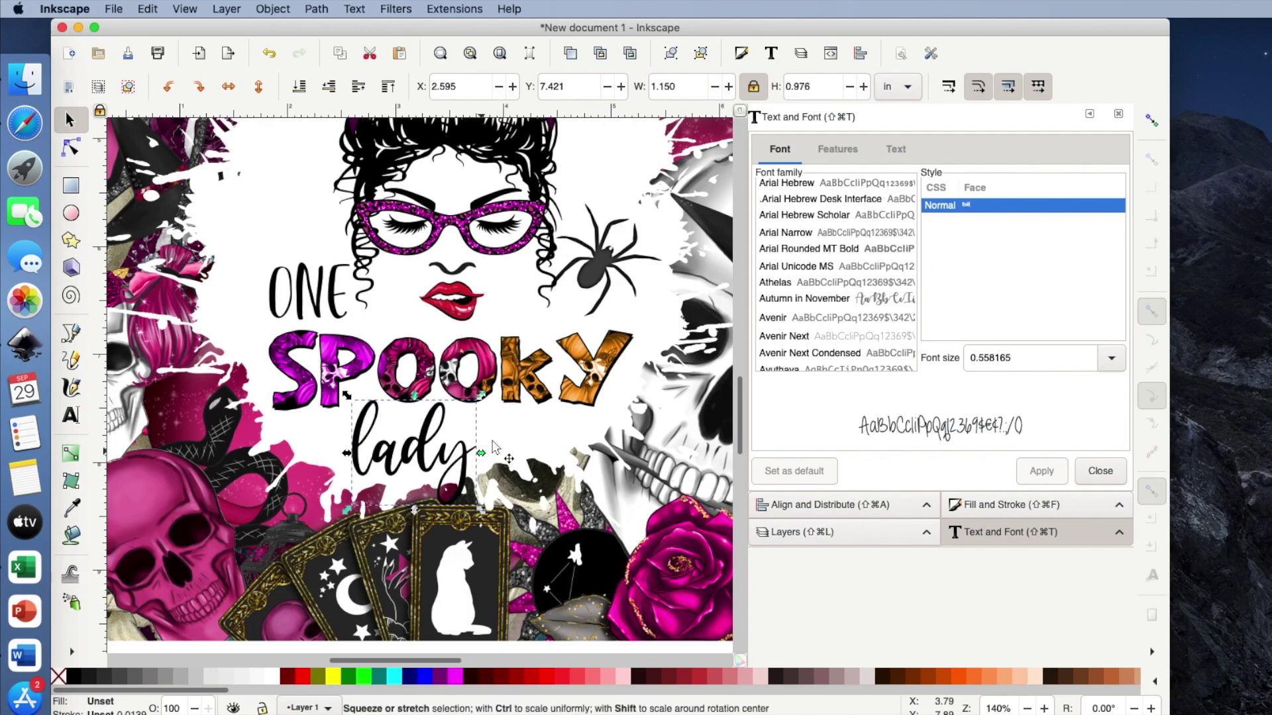
left_click(528, 437)
left_click(593, 303)
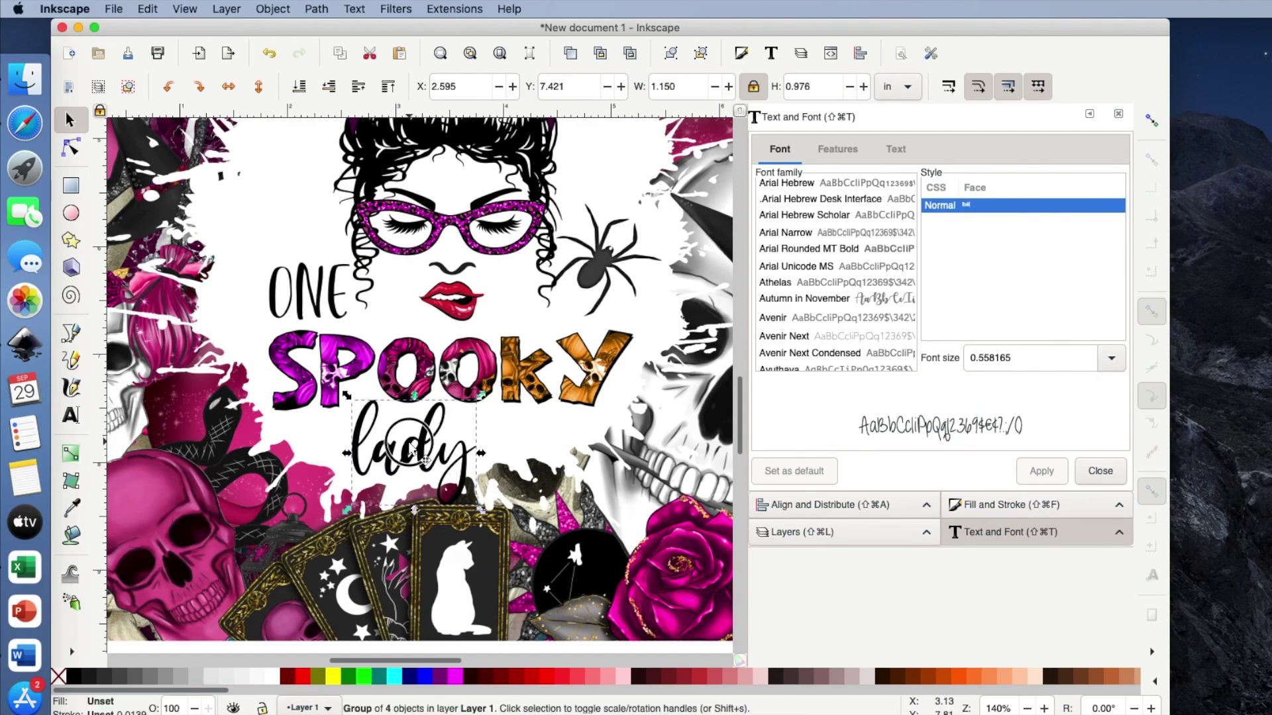
left_click_drag(423, 459, 419, 458)
left_click(518, 273)
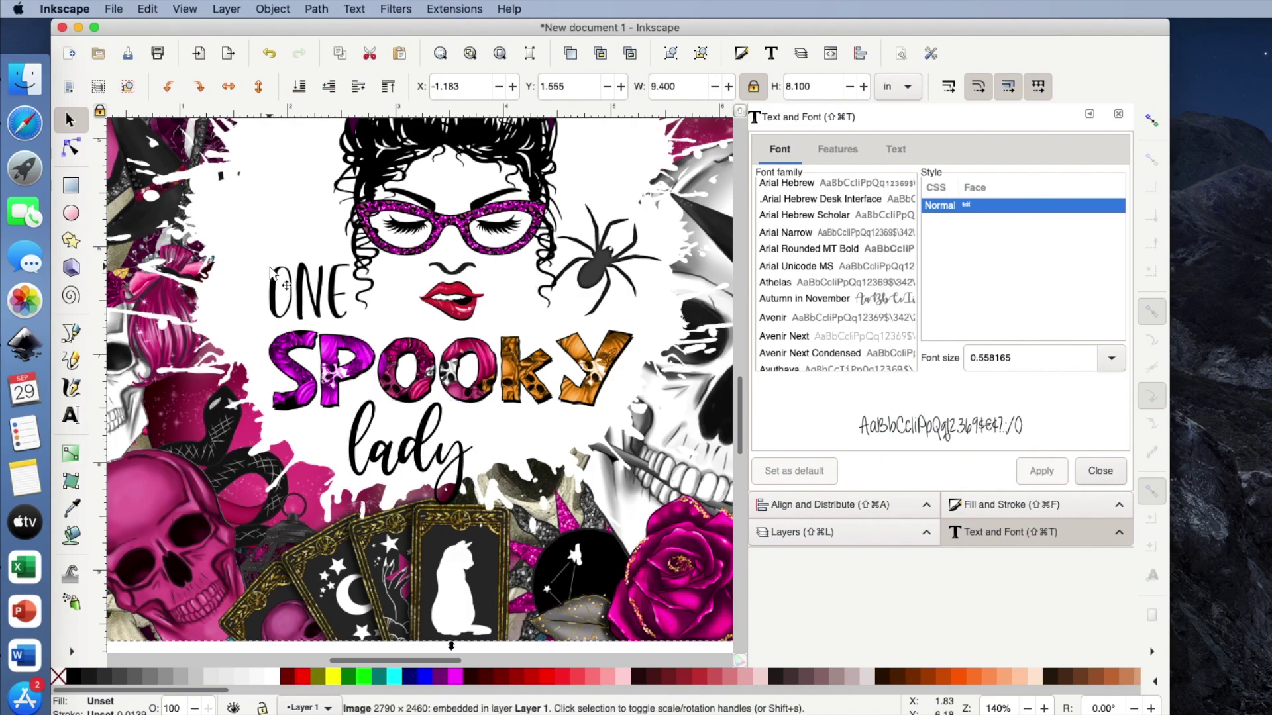
Save the design to the Desktop as Tumbler1.svg in Plain SVG format.
left_click(111, 10)
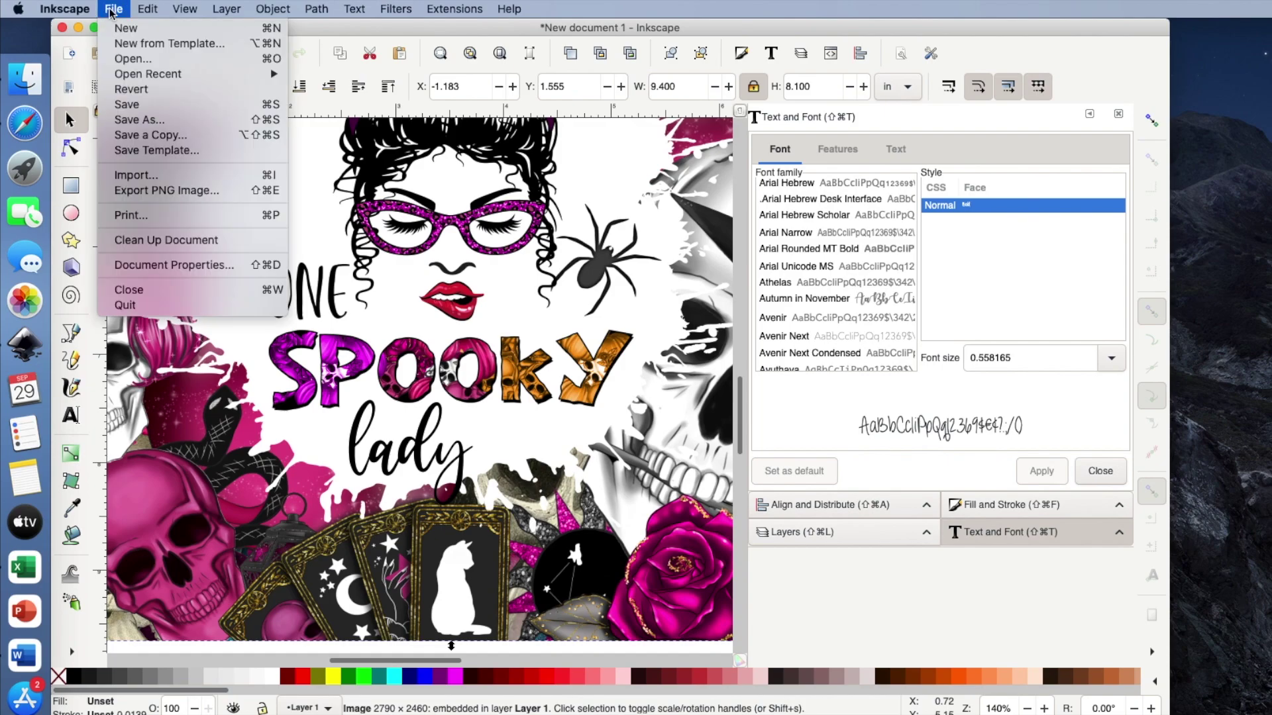
left_click(122, 119)
type("Tumbler")
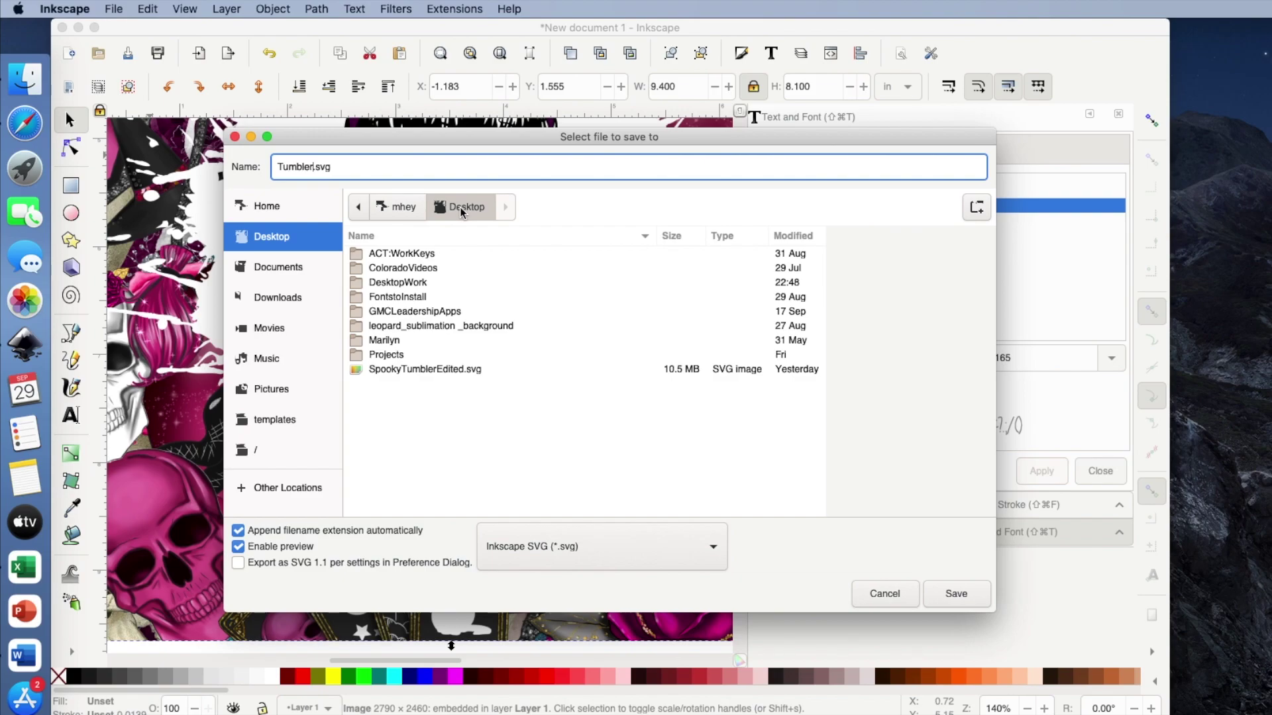
type("1")
left_click(714, 549)
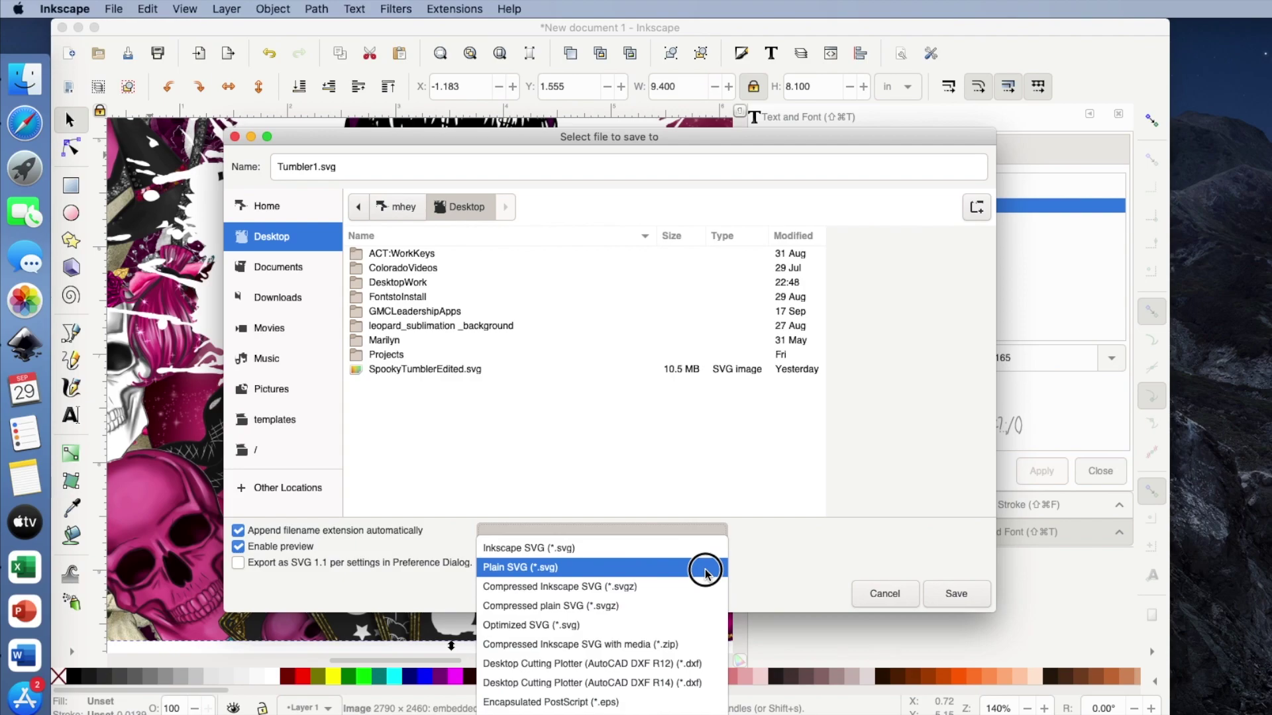
left_click(706, 573)
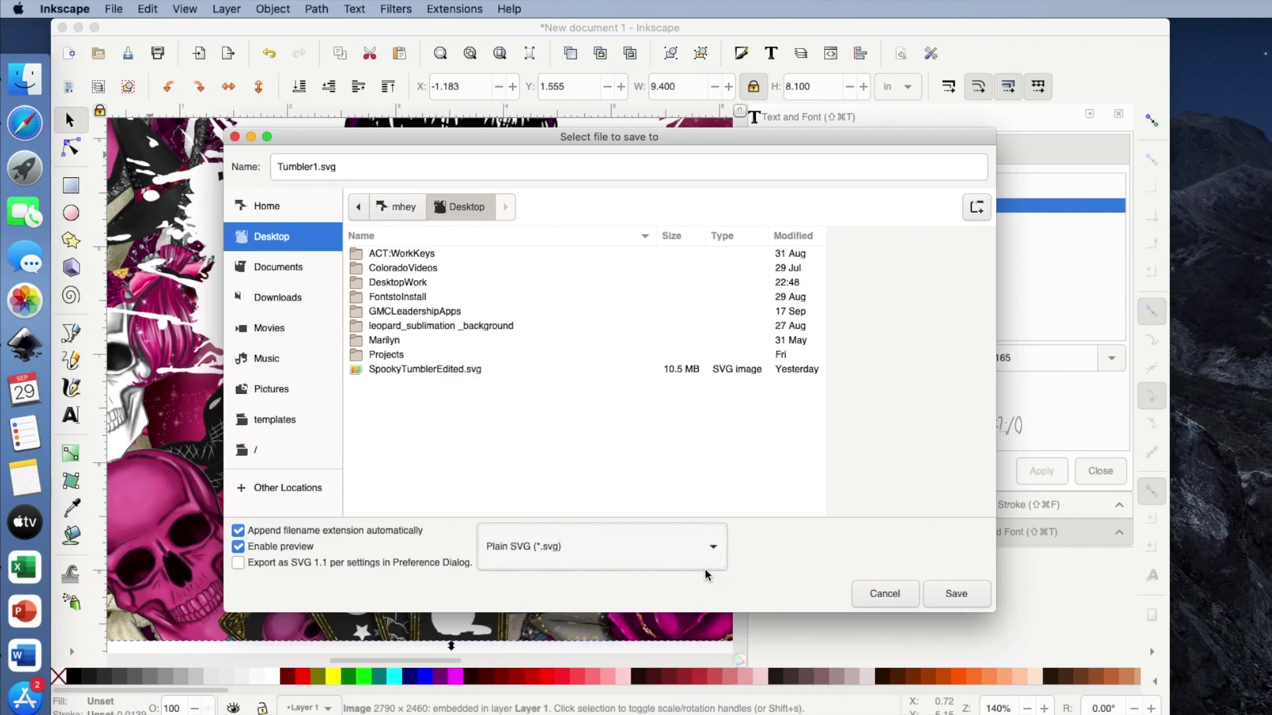
left_click(714, 555)
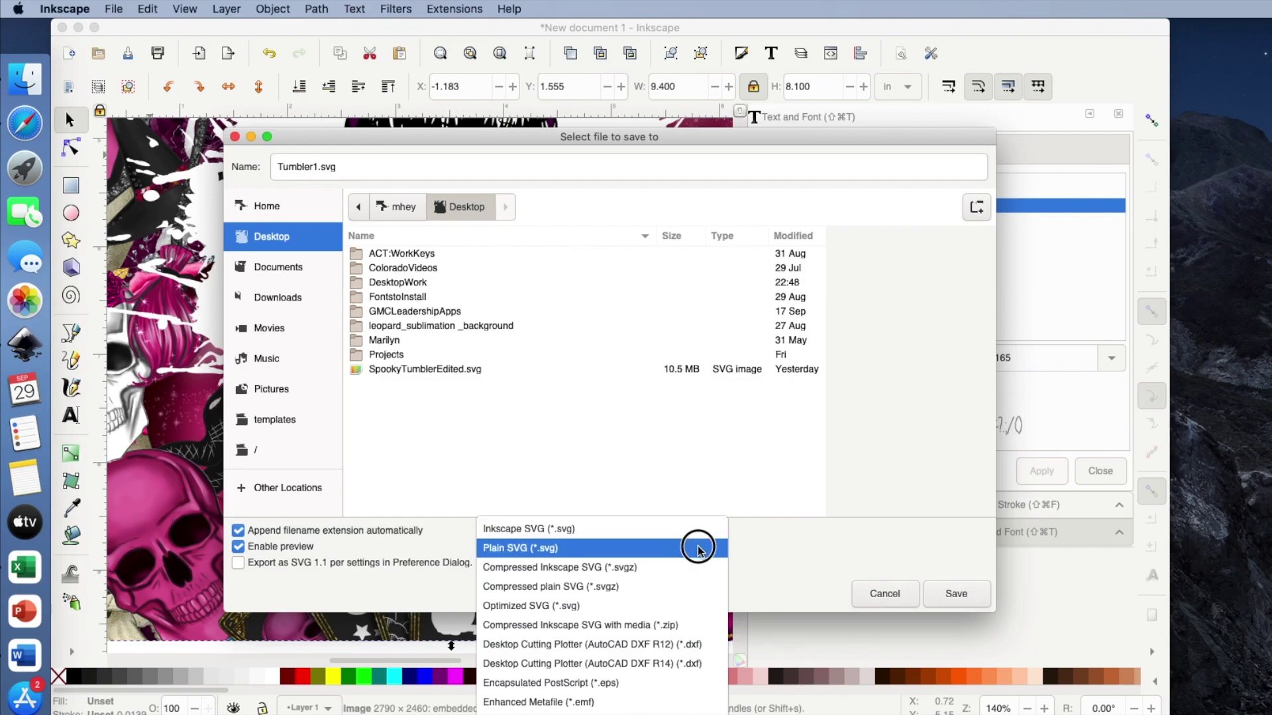
left_click(697, 550)
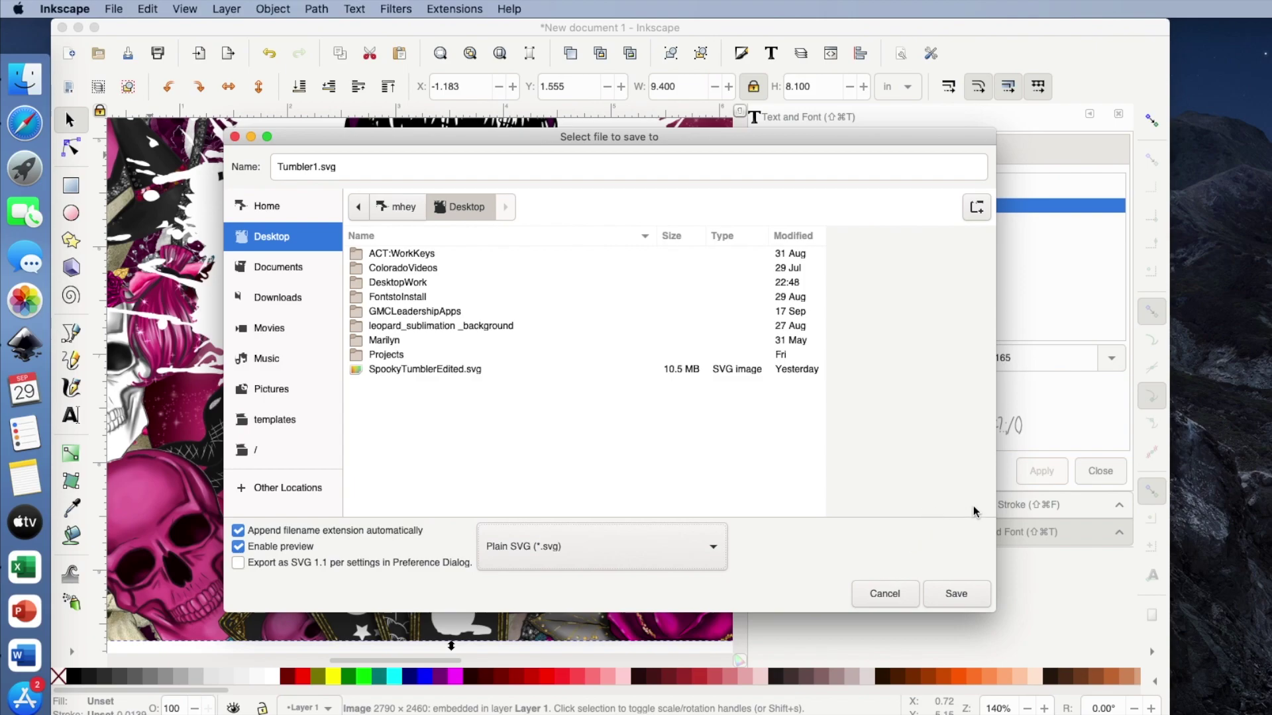
left_click(956, 598)
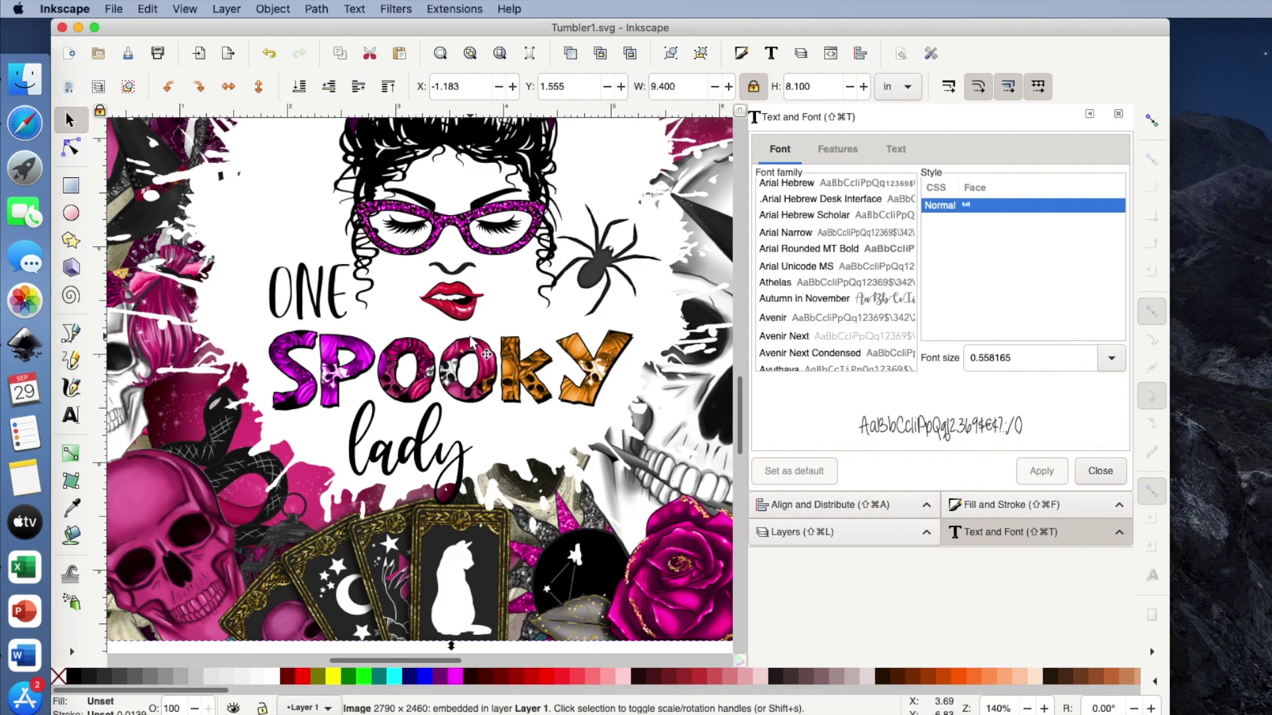
Undo the last change and create a new blank document.
key("super+z")
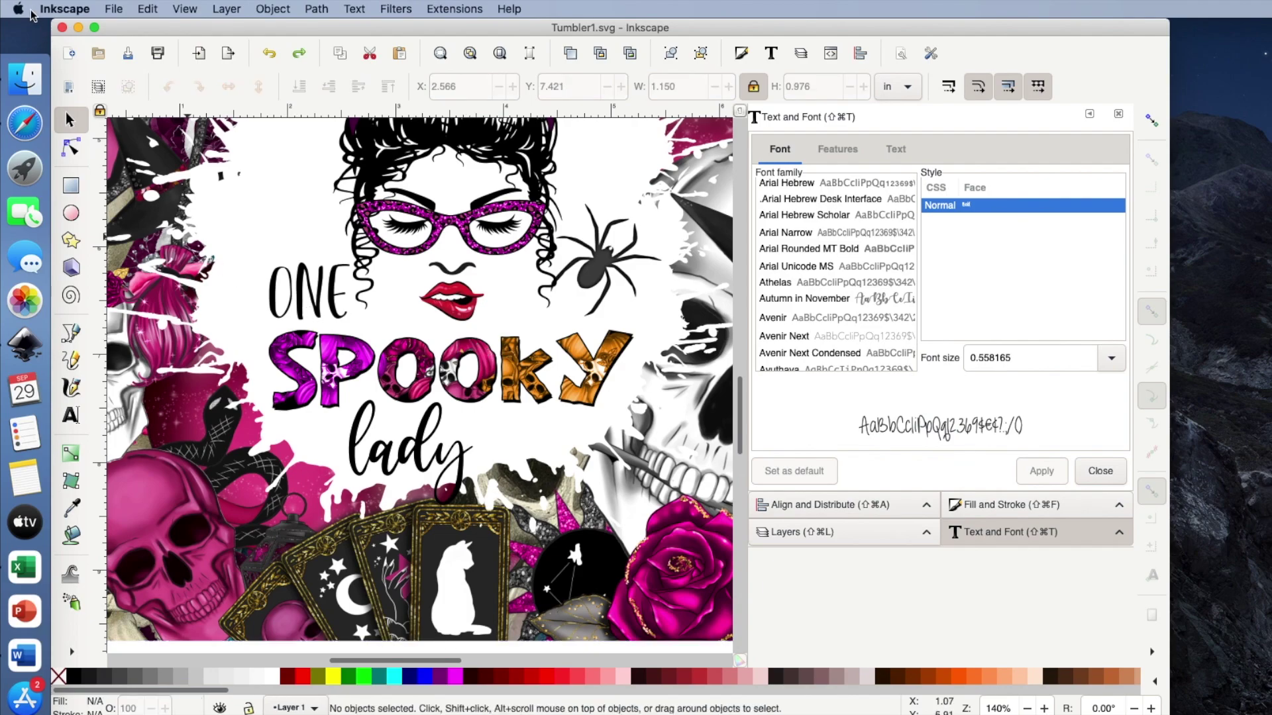
left_click(115, 10)
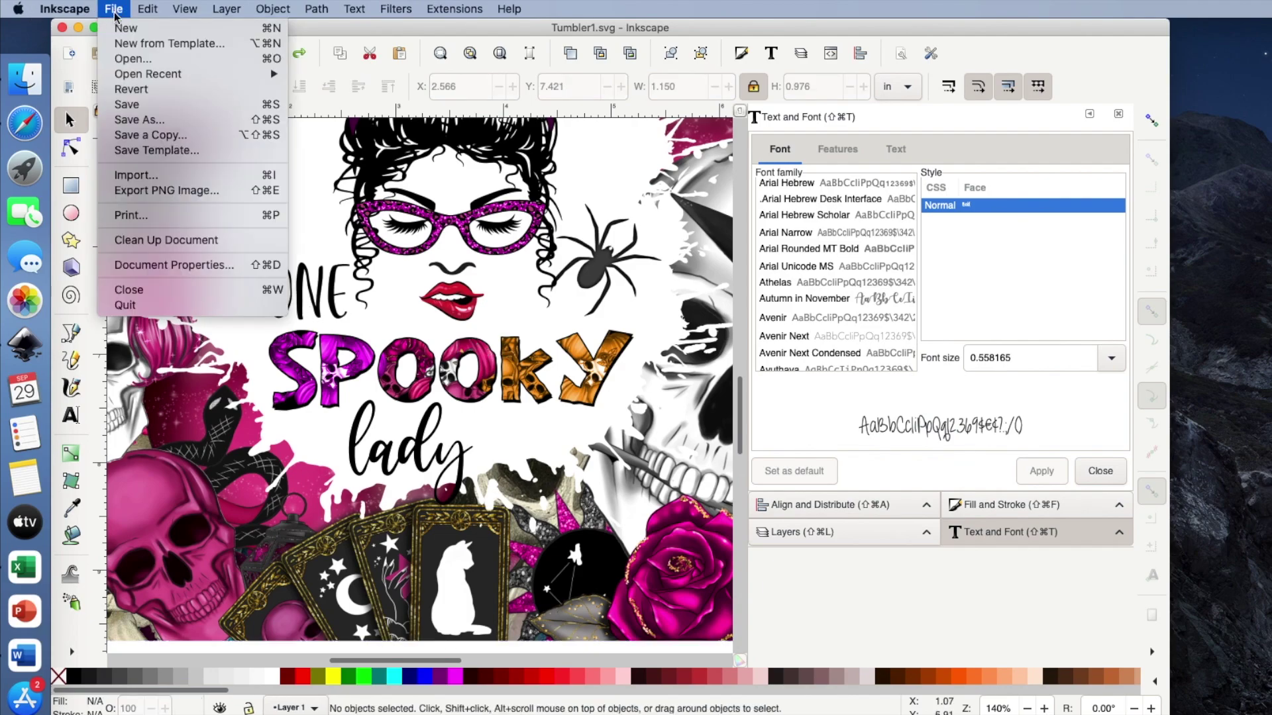
left_click(124, 30)
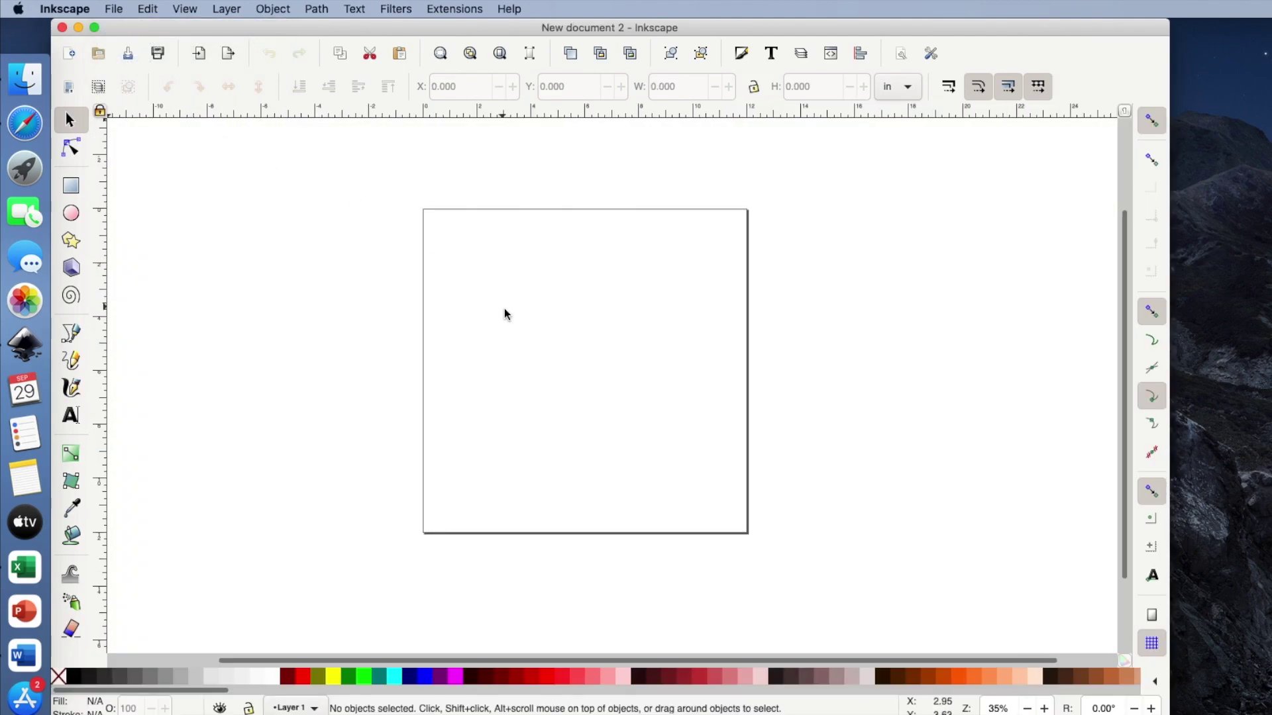
Set the new document's page size to US Letter, 8.5 x 11.0 in, and bring the whole properties dialog into view.
left_click(116, 10)
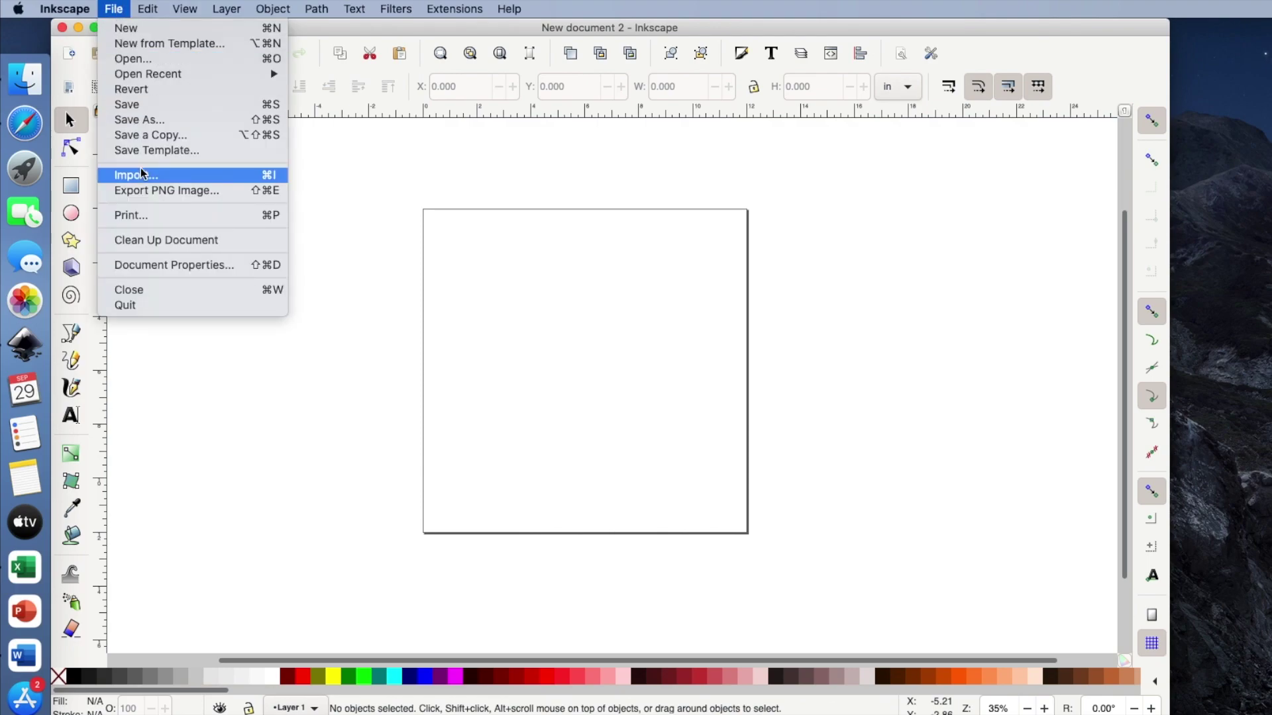
left_click(141, 266)
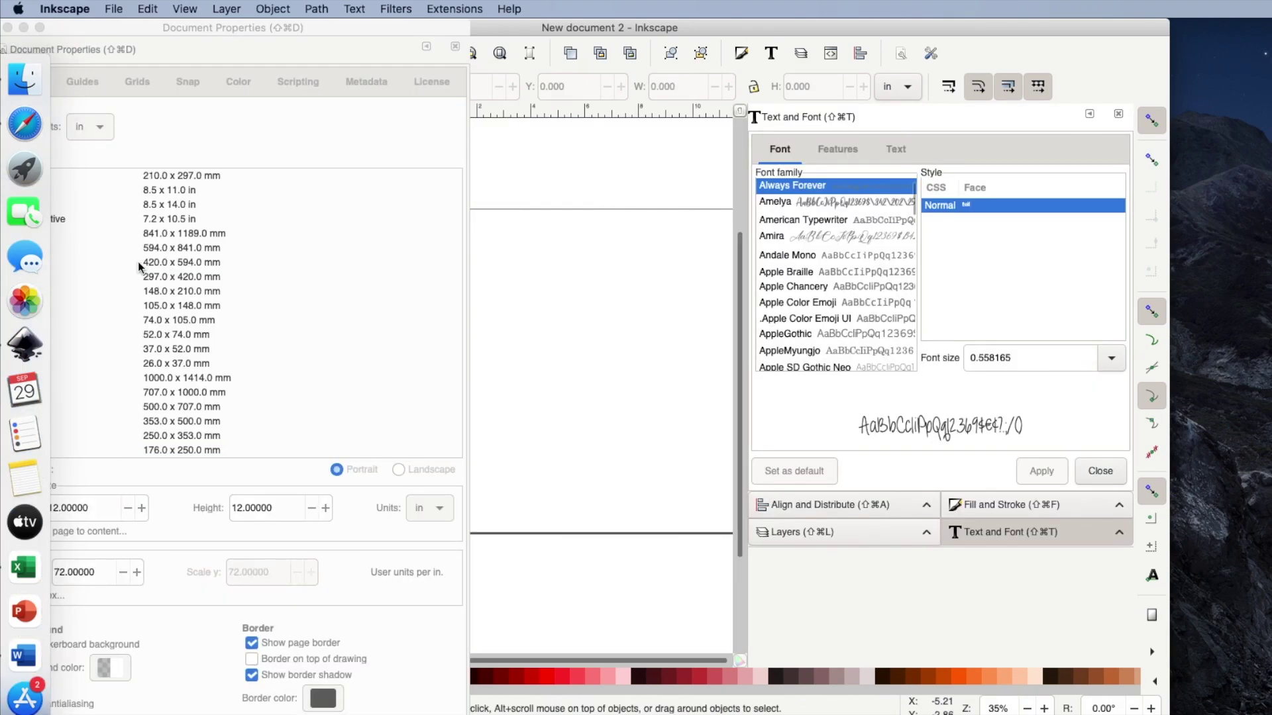
left_click(176, 189)
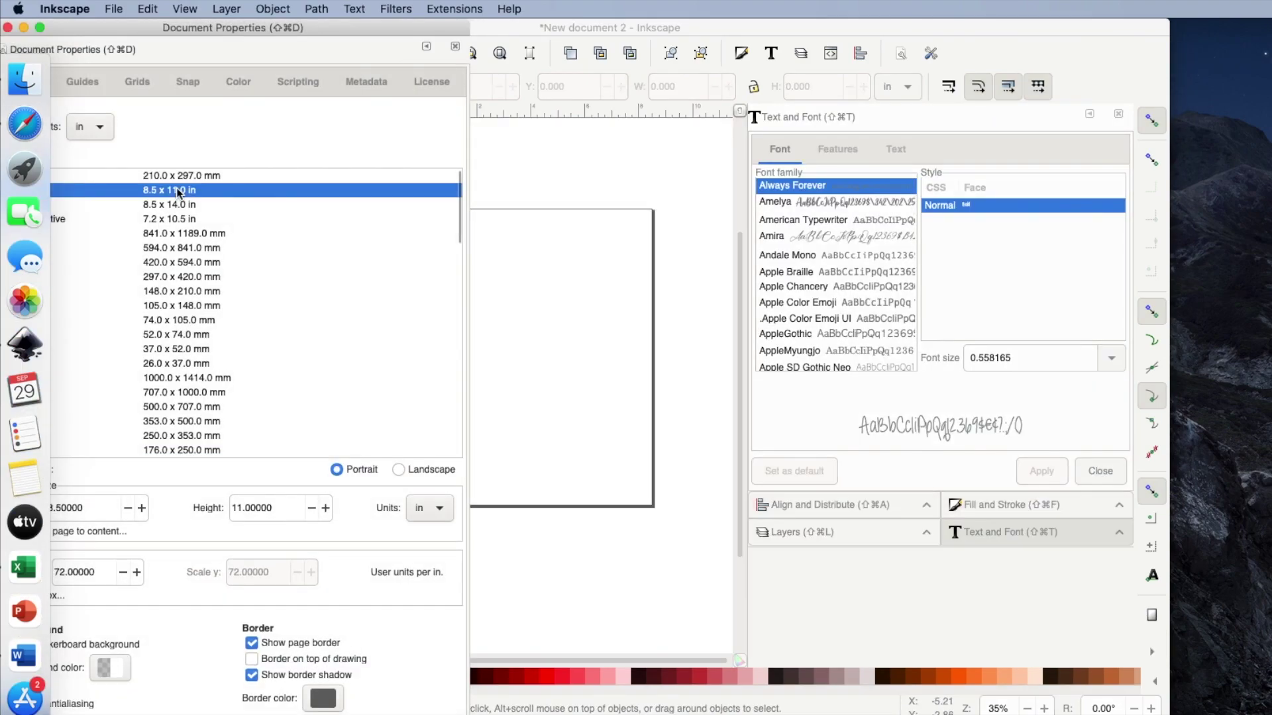
left_click_drag(232, 34, 349, 14)
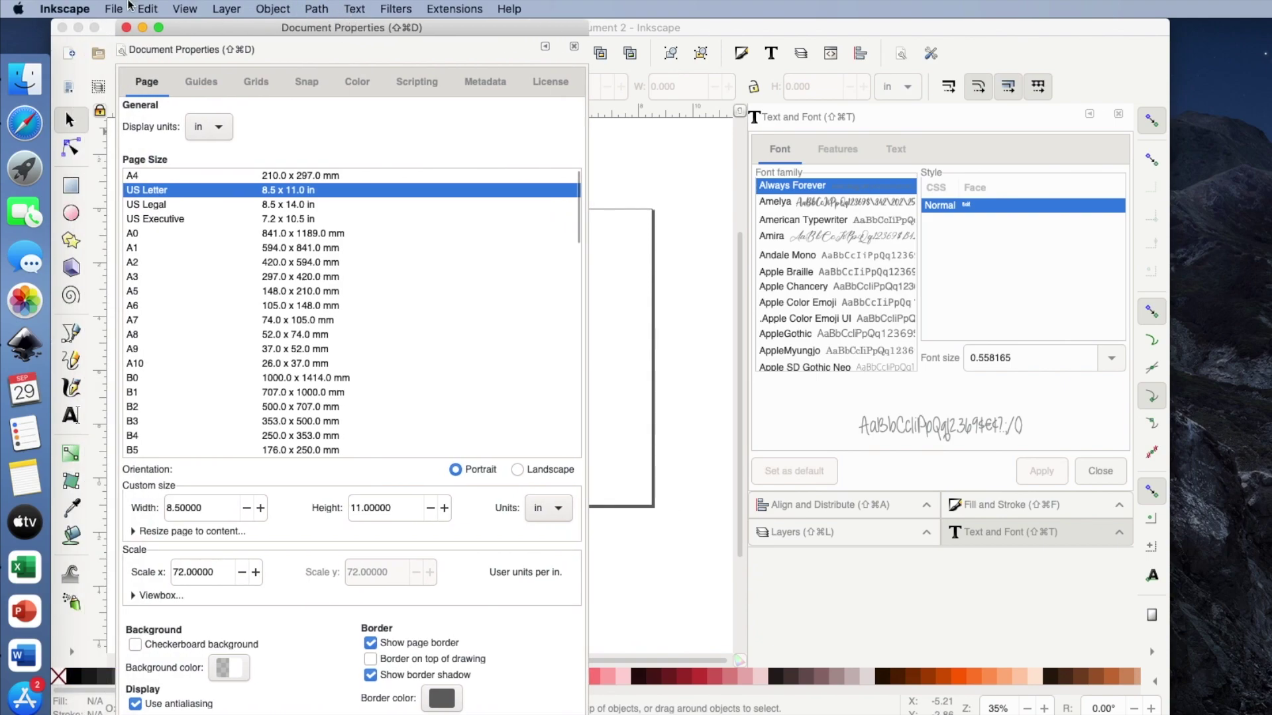
Close the document properties and import FootballMomStraightTumbler.png from the Desktop, embedded with DPI from file and smooth rendering.
left_click(127, 27)
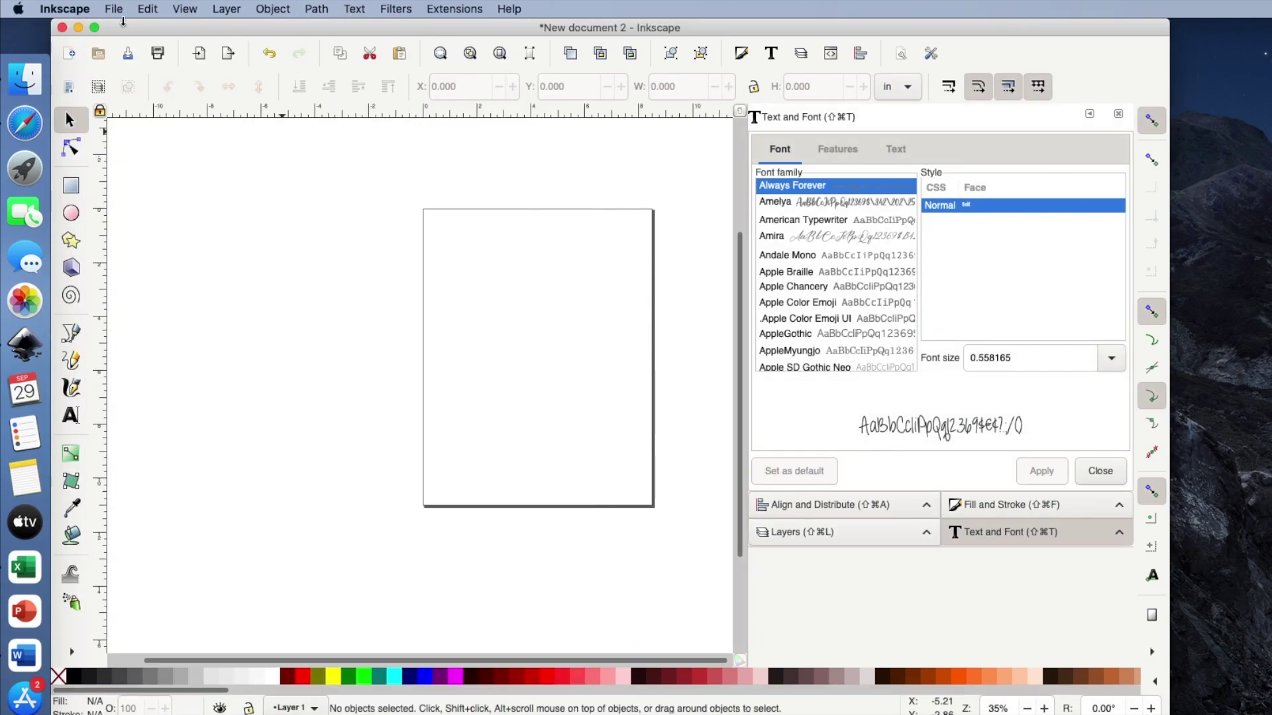
left_click(114, 9)
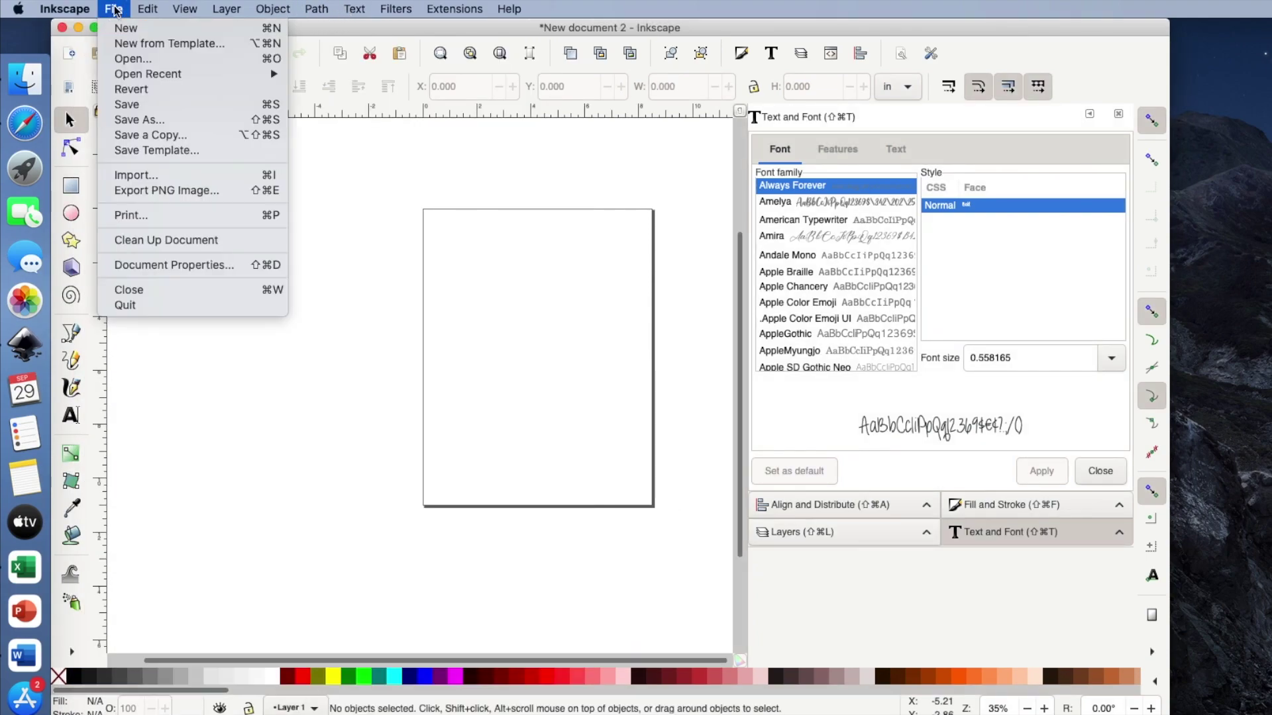
left_click(128, 174)
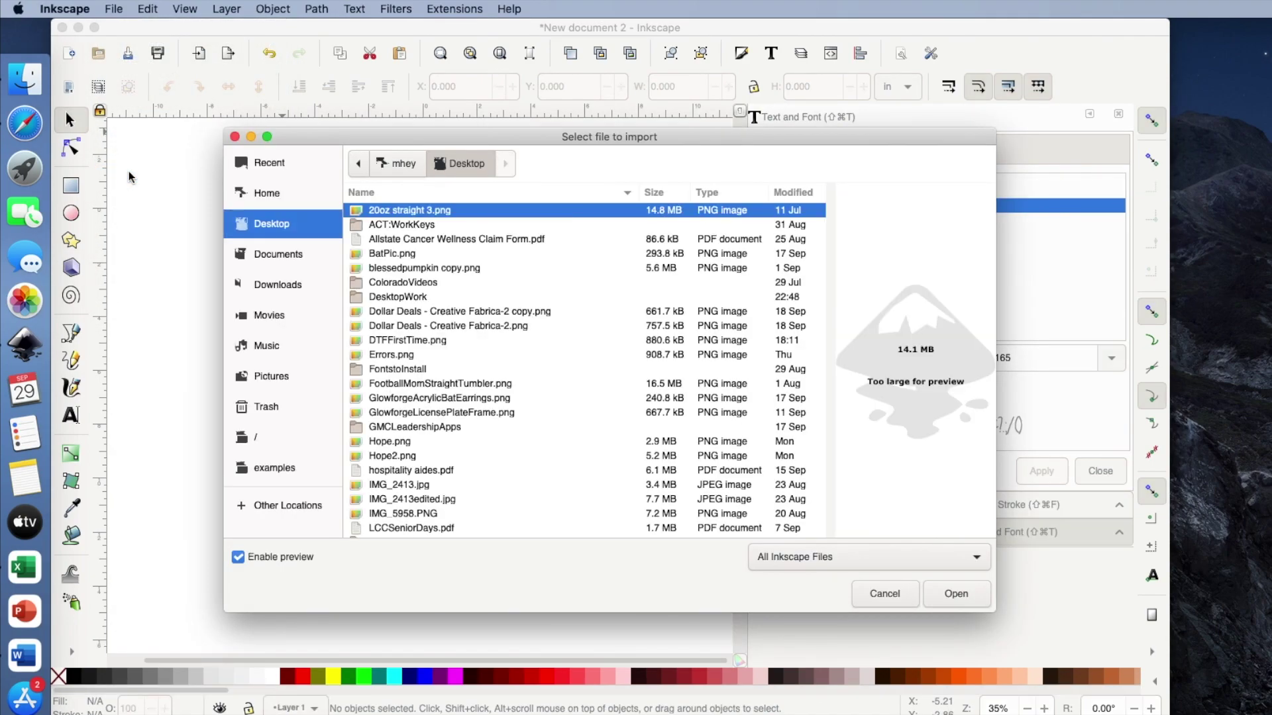
left_click(393, 382)
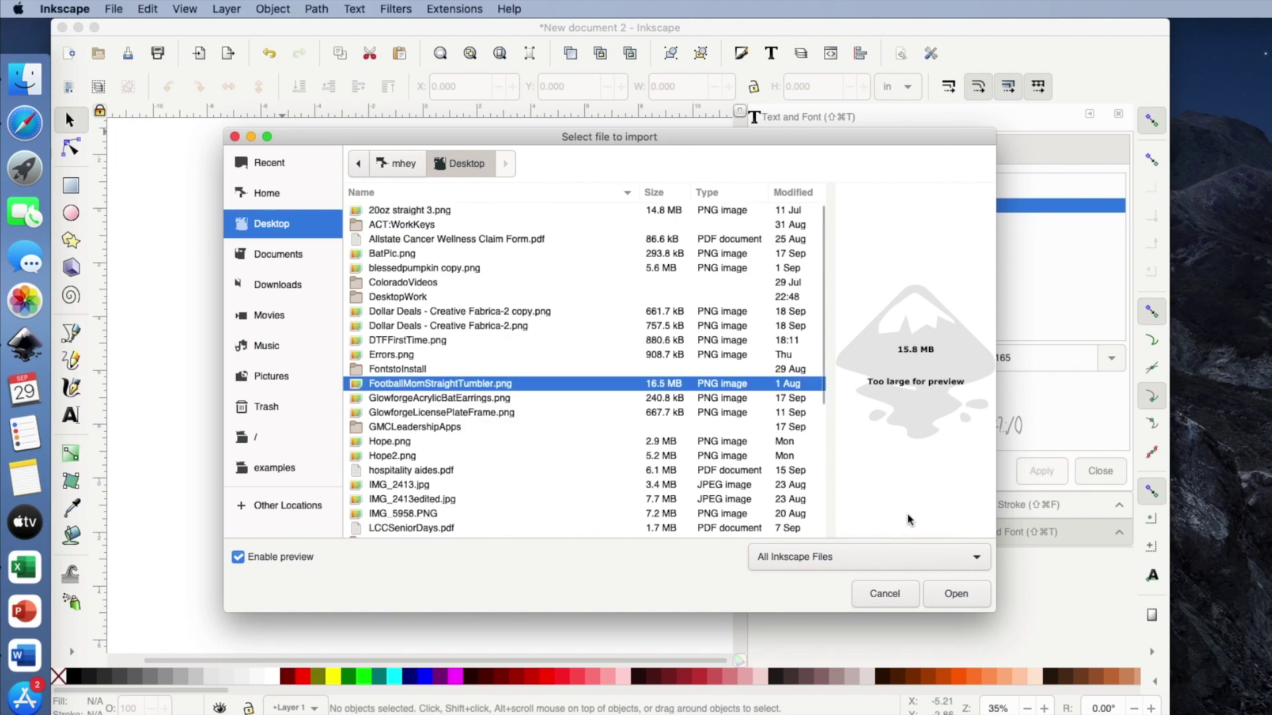
left_click(953, 592)
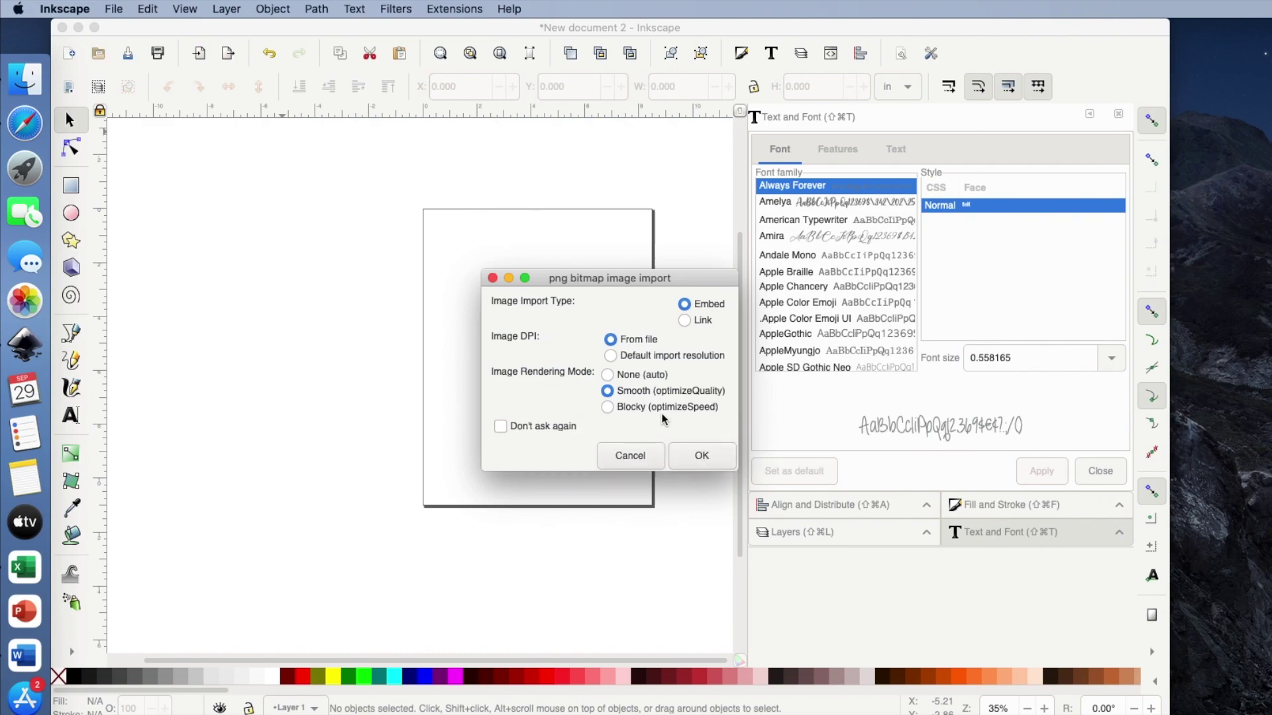
left_click(699, 448)
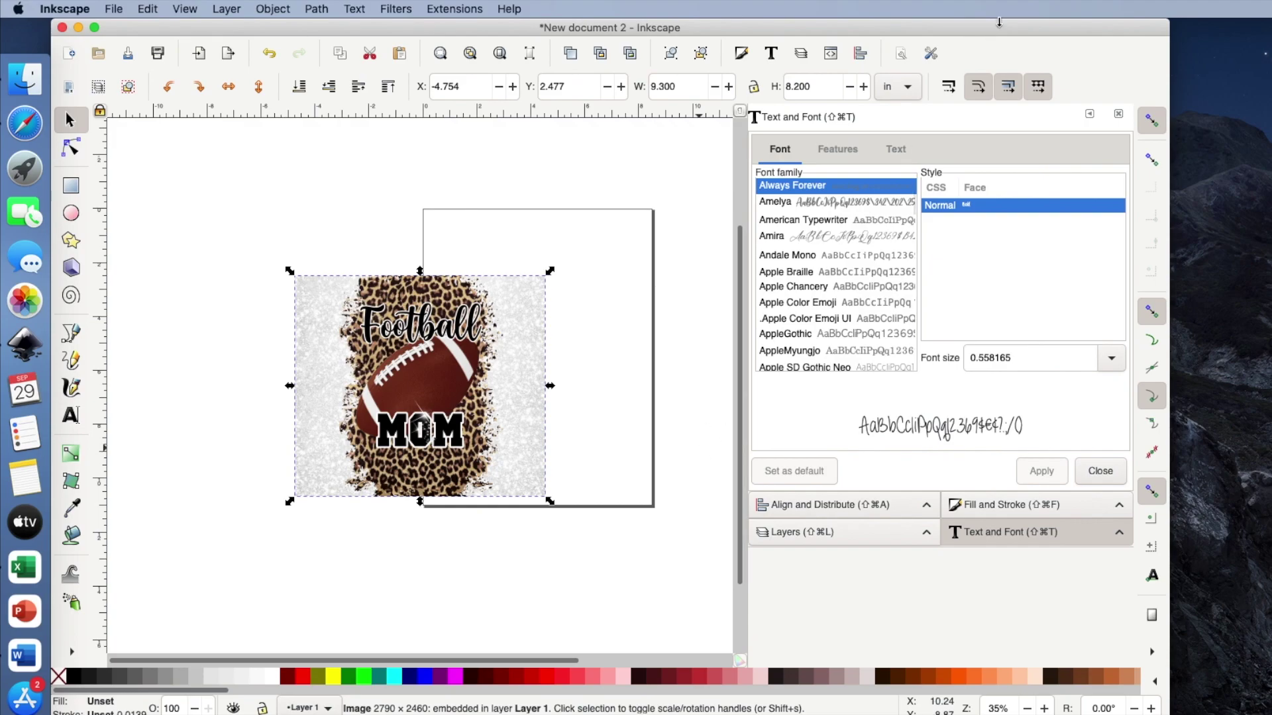
Resize the imported football tumbler image to 9.4 in wide by 8.1 in high.
left_click(823, 91)
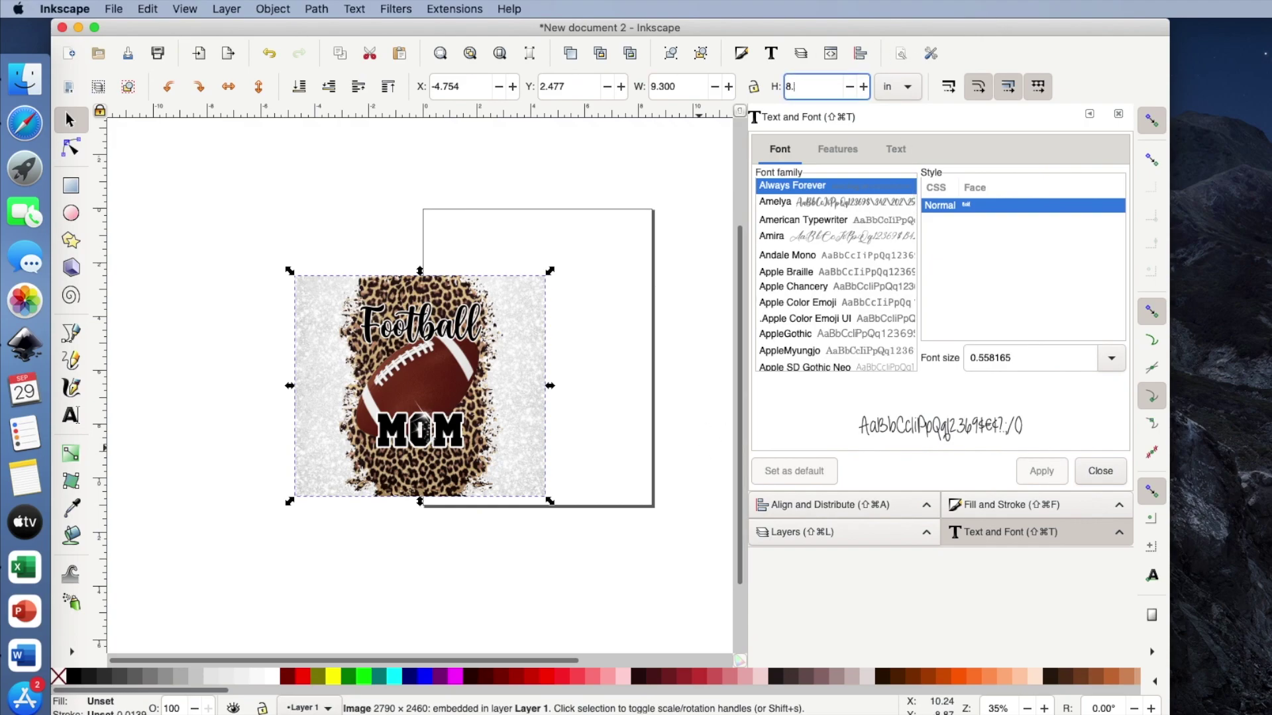
left_click(690, 89)
key("BackSpace")
key("BackSpace")
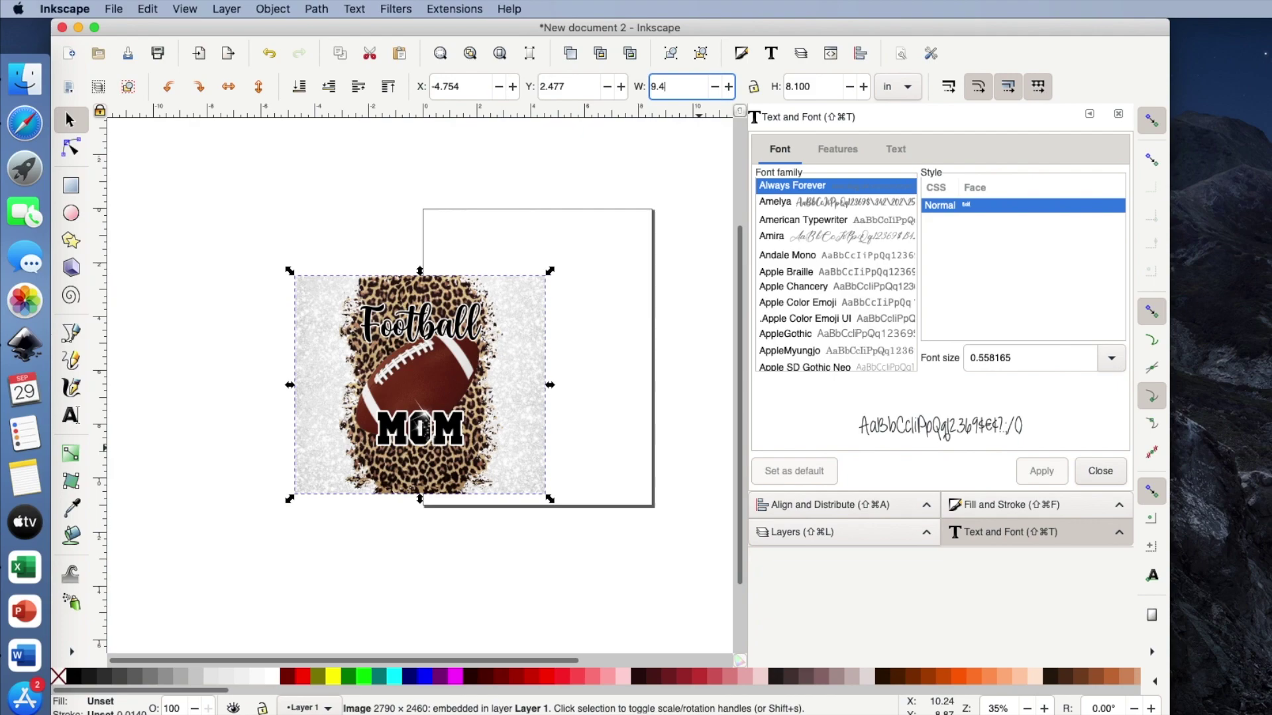
type("4")
key("Return")
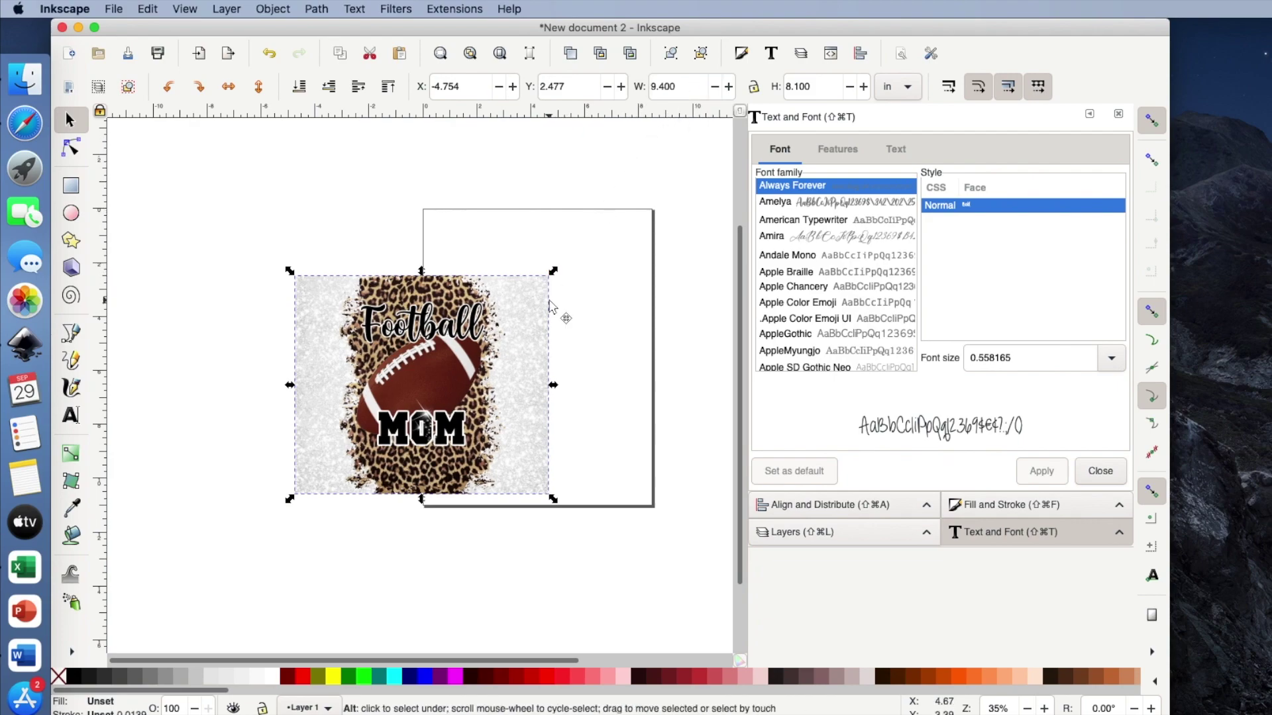
key("plus")
key("plus")
key("plus")
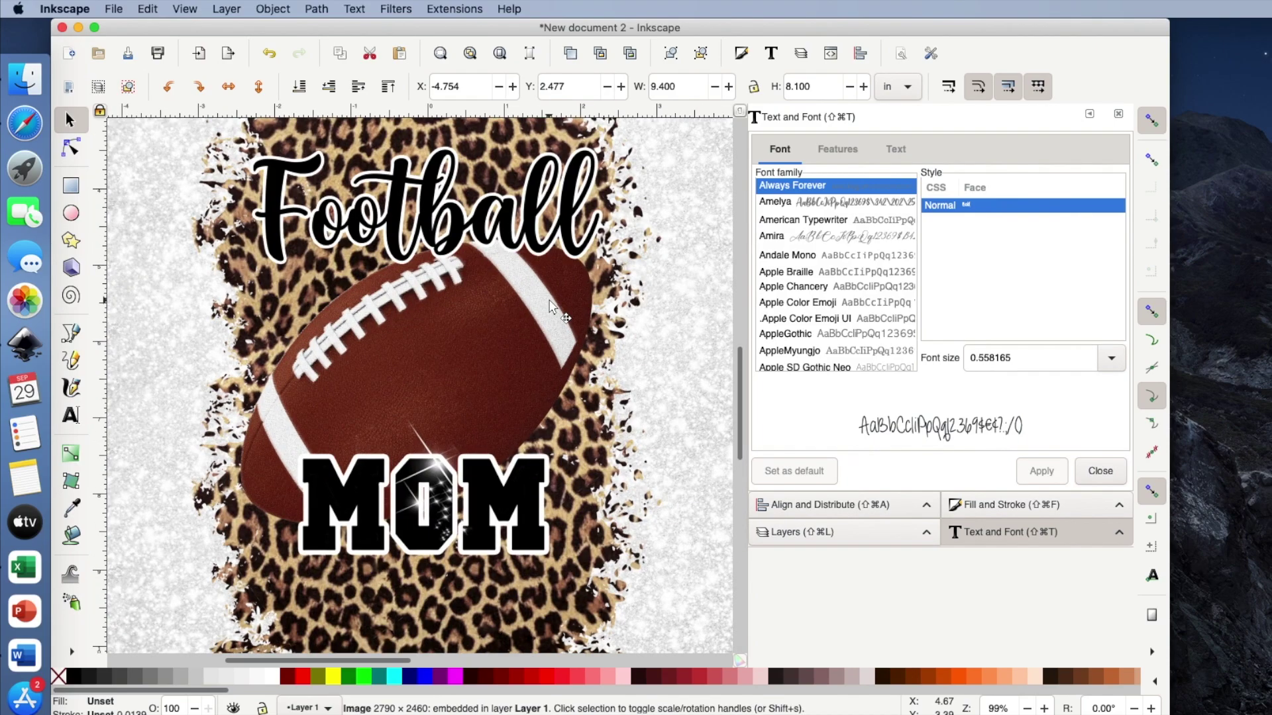
key("shift")
key("minus")
key("minus")
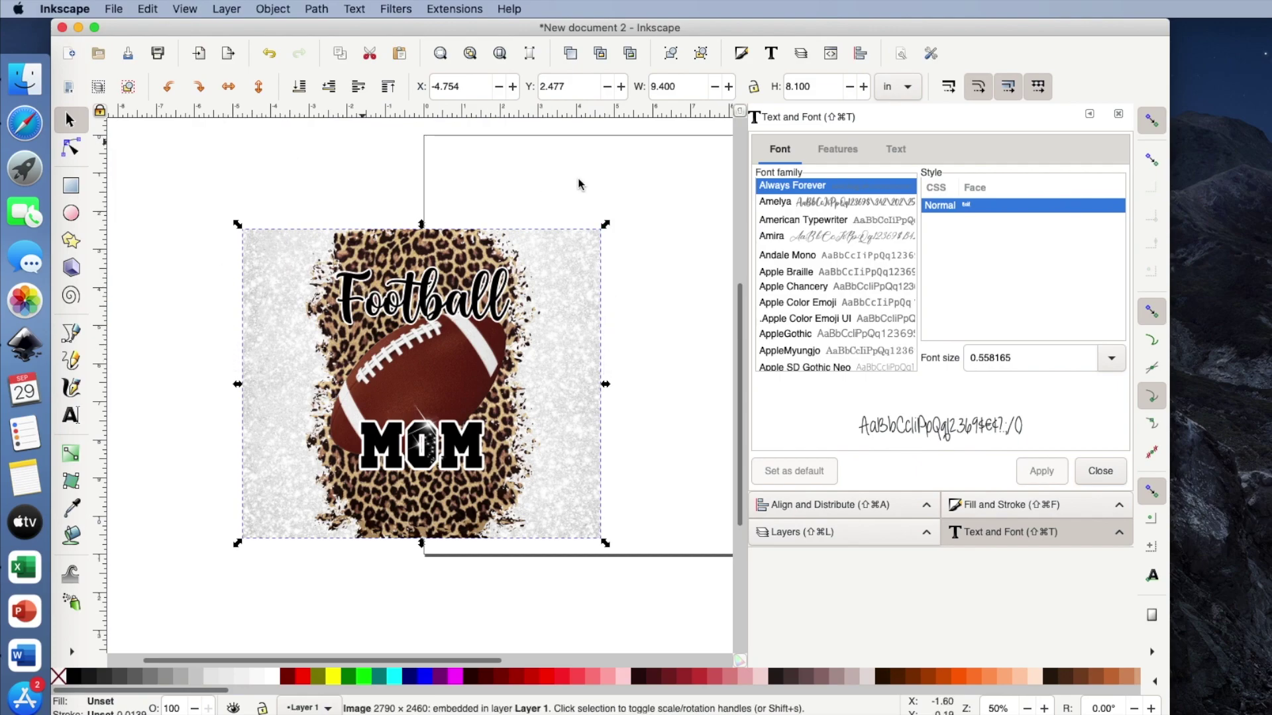
left_click(633, 291)
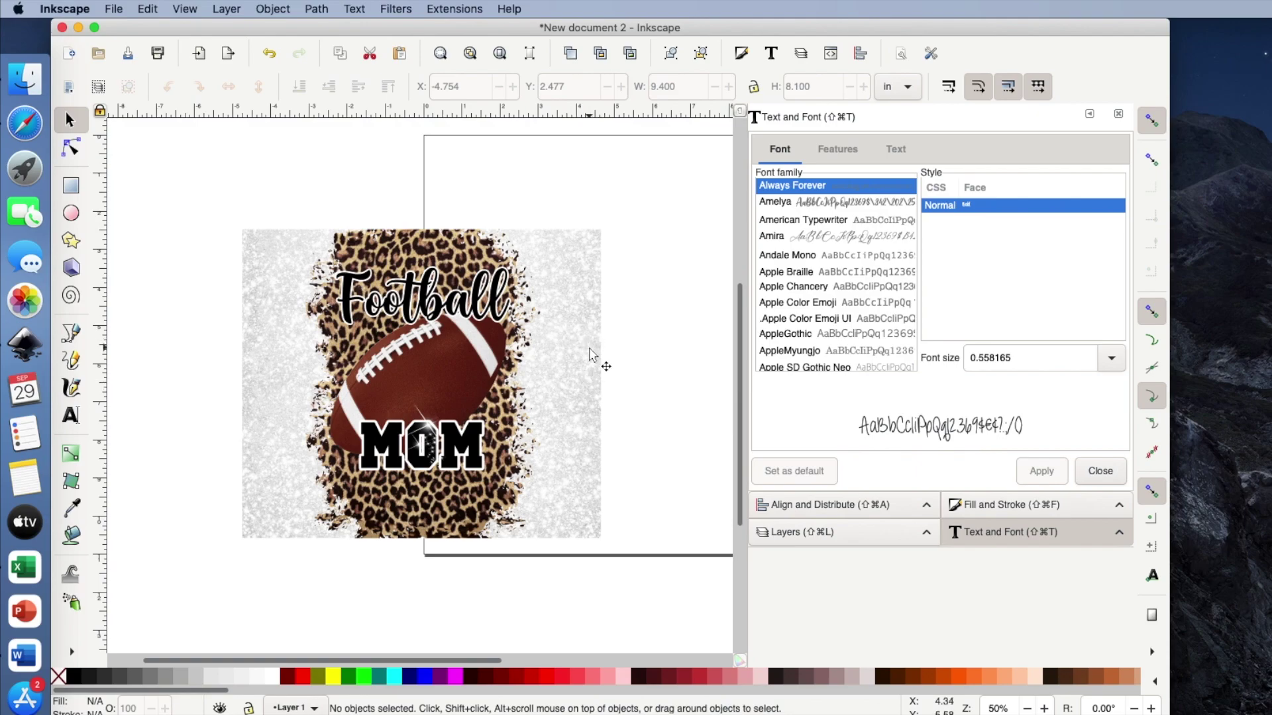
Add the text "#2" on the middle of the football and fill it with white.
key("shift")
key("plus")
key("plus")
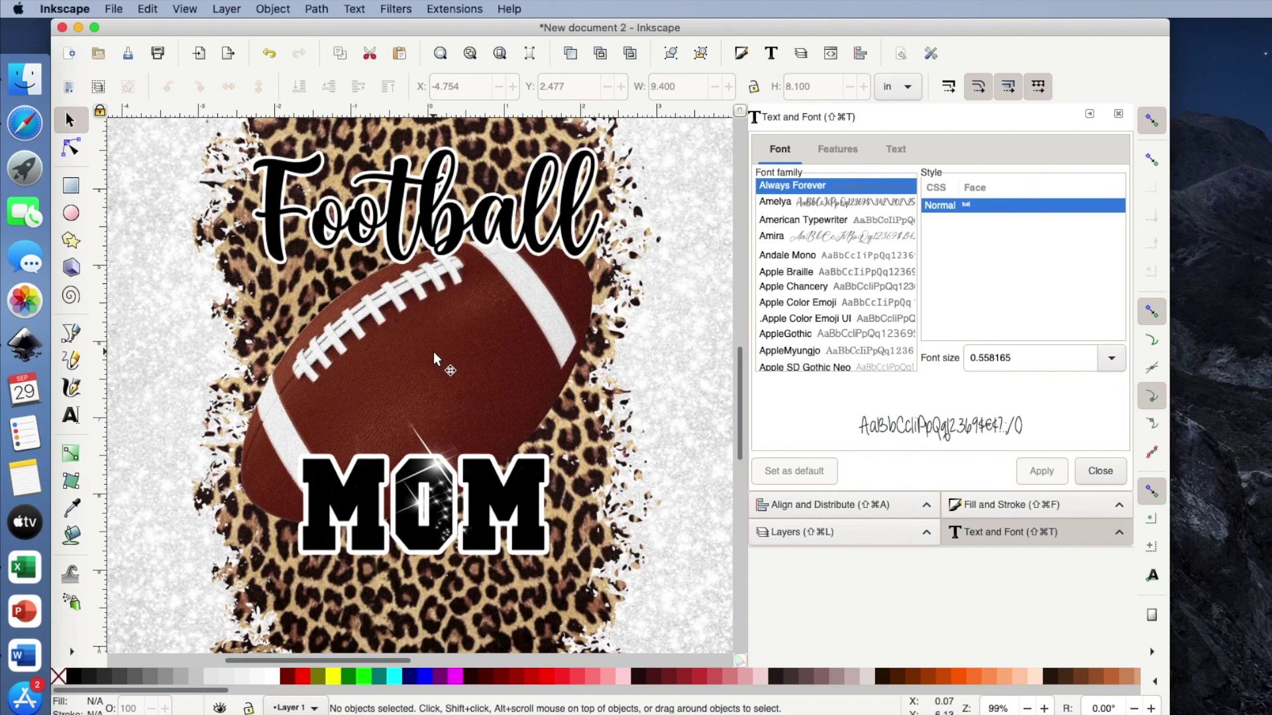
left_click(72, 414)
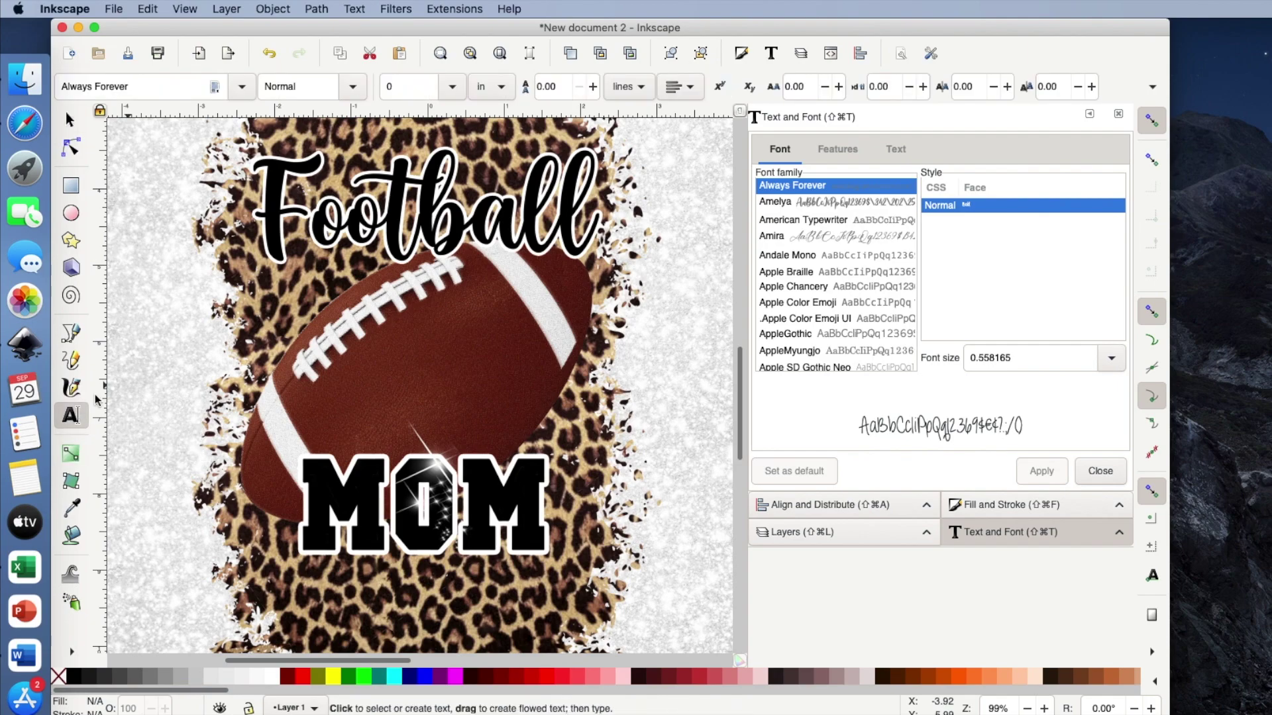
left_click(400, 366)
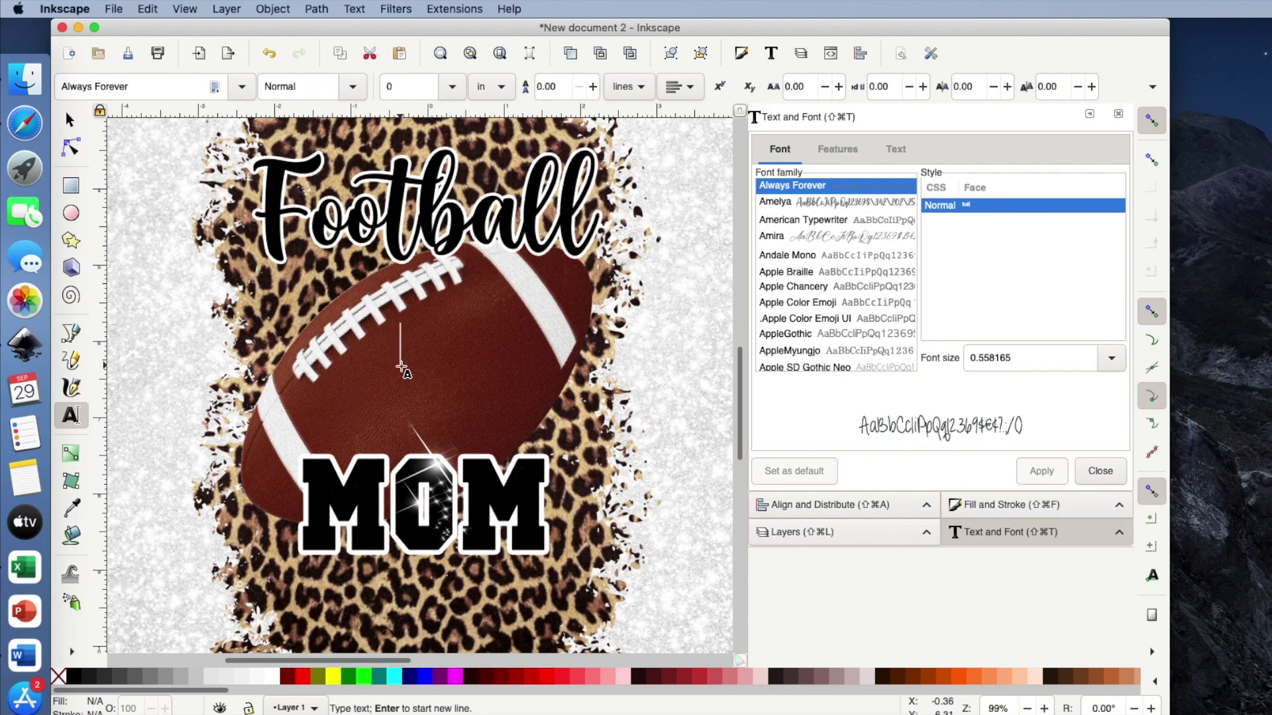
type("#2")
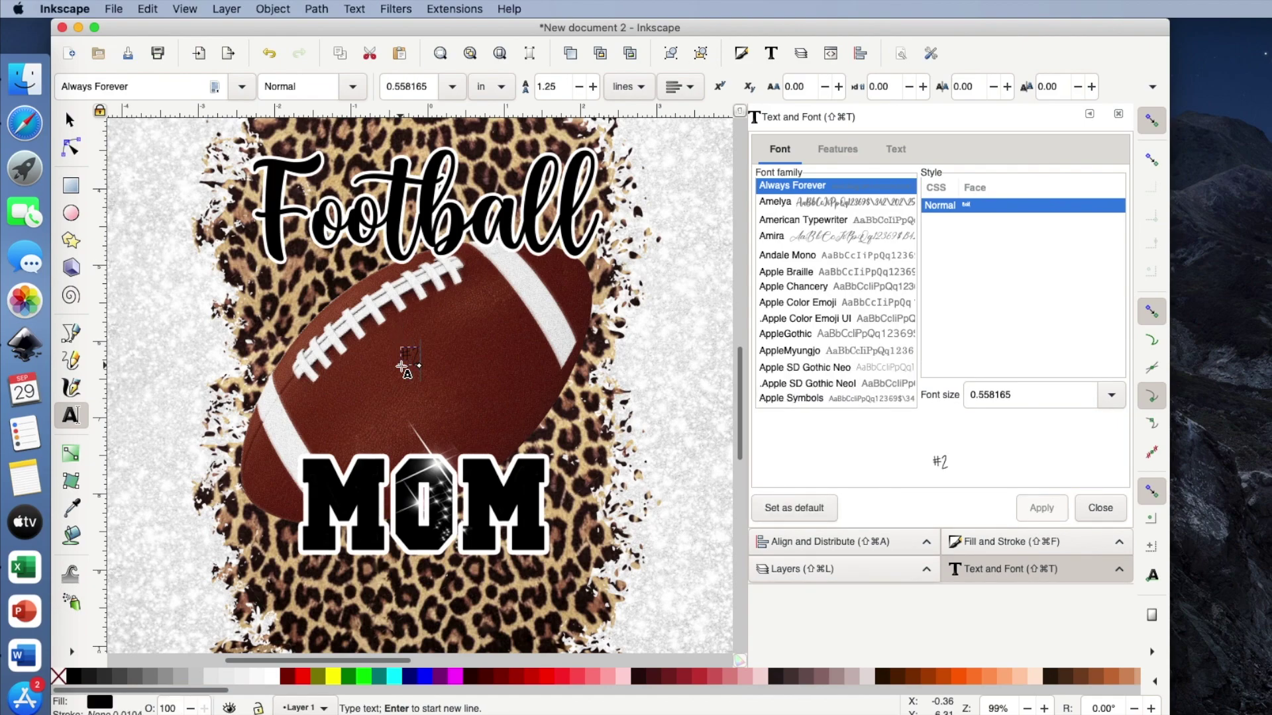
left_click(274, 680)
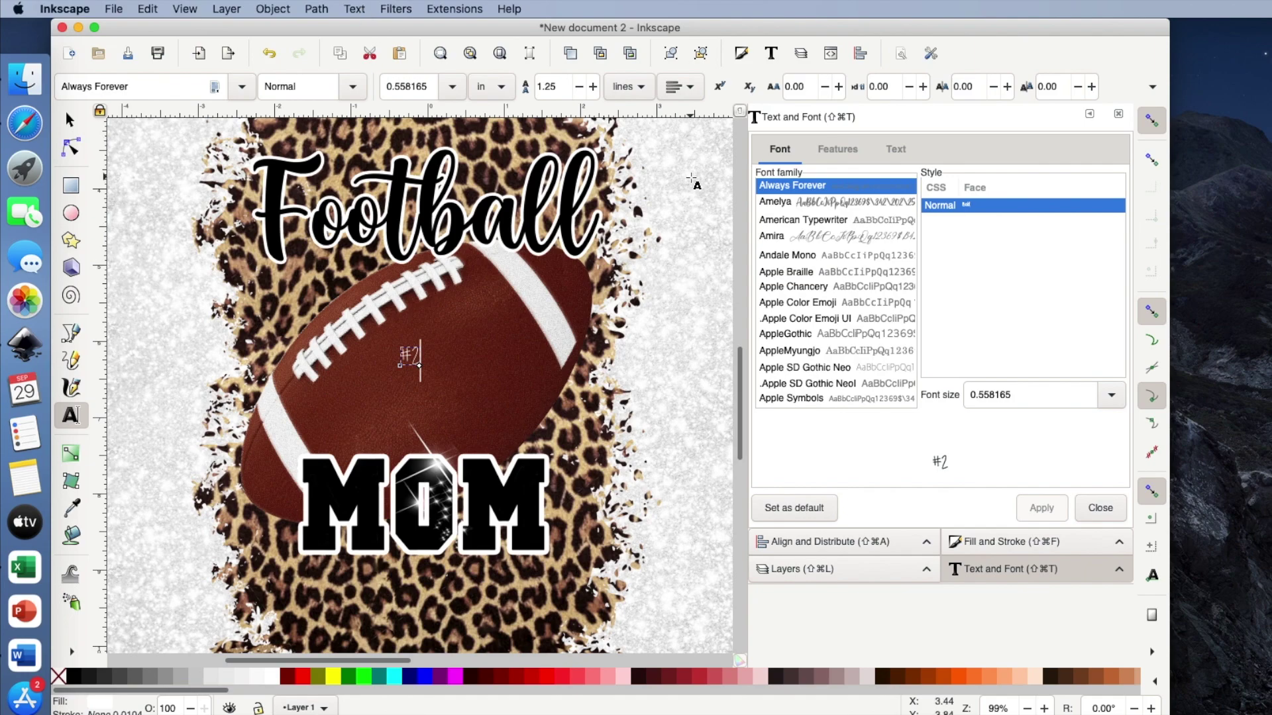
Apply the Varsity Regular font to the "#2" text.
scroll(836, 282, "down", 15)
scroll(836, 280, "down", 20)
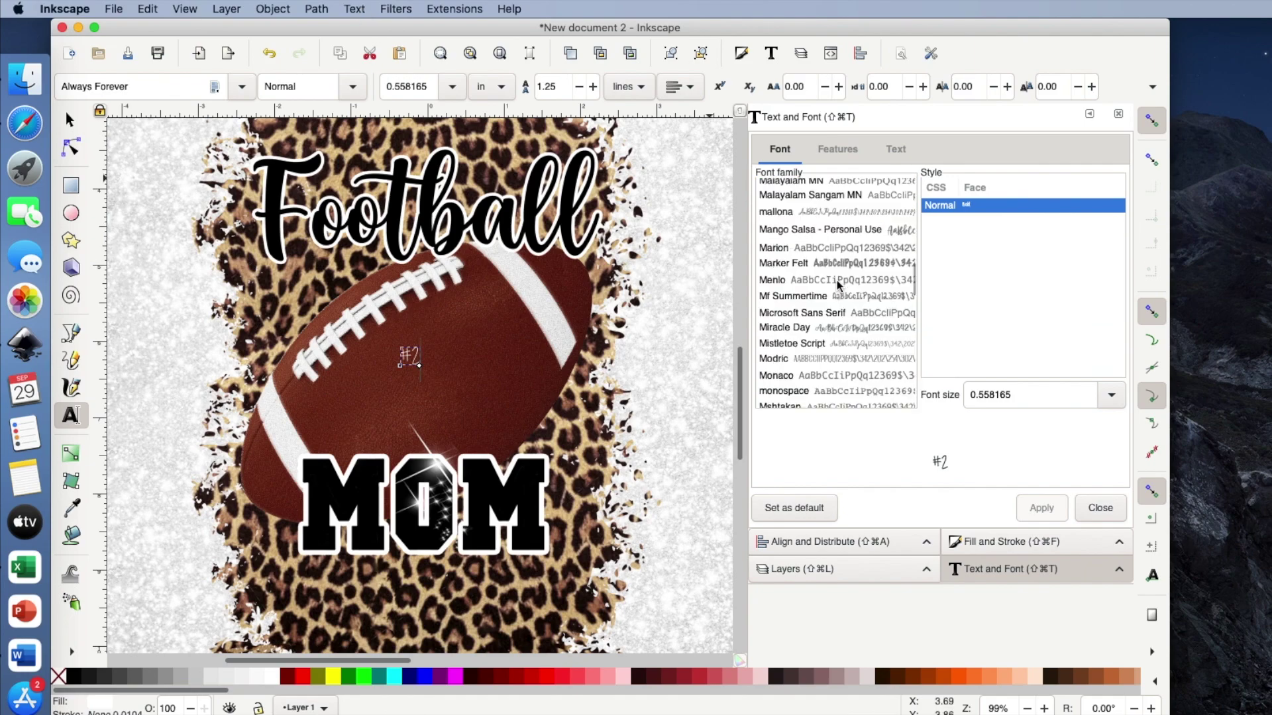
scroll(836, 280, "down", 20)
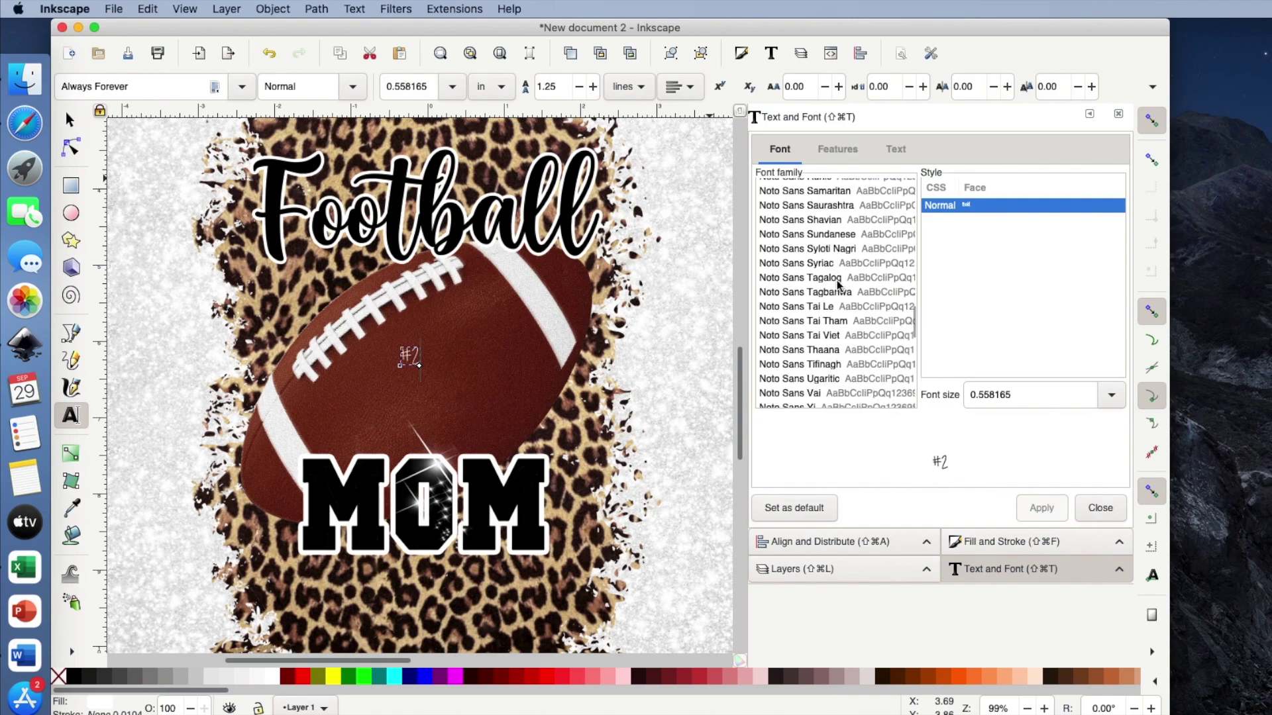
scroll(836, 280, "down", 20)
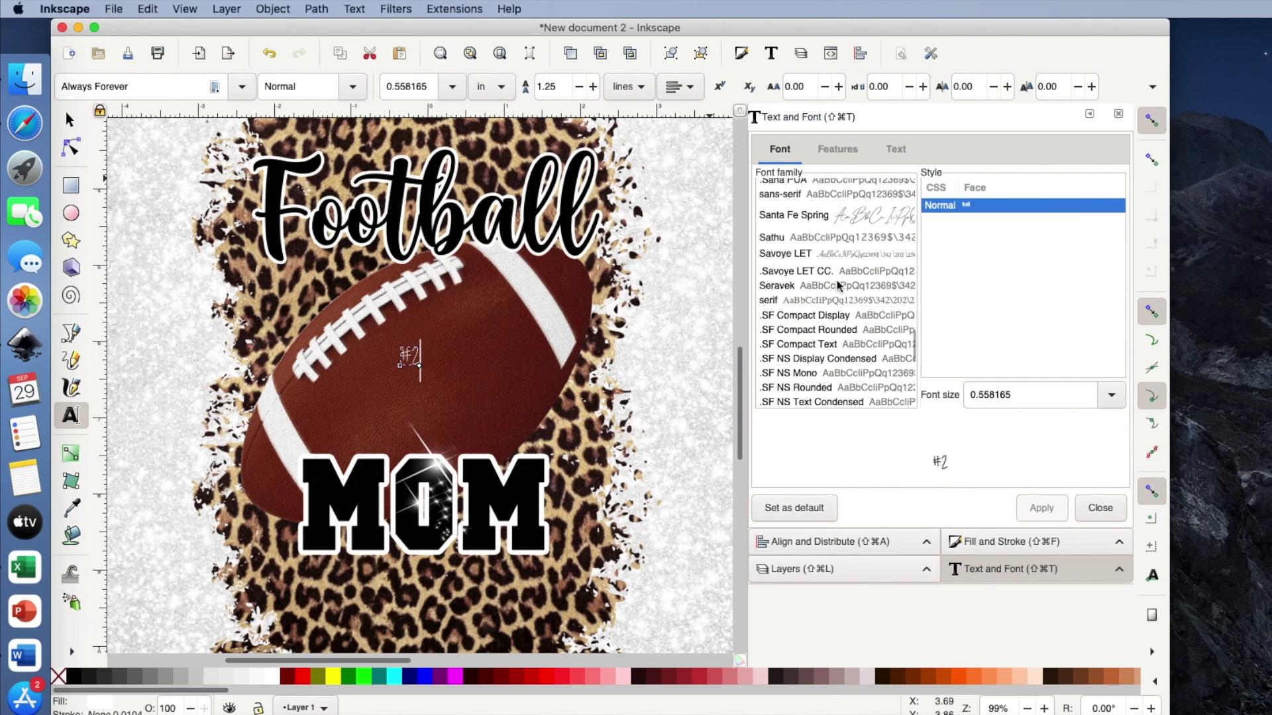
scroll(836, 280, "down", 20)
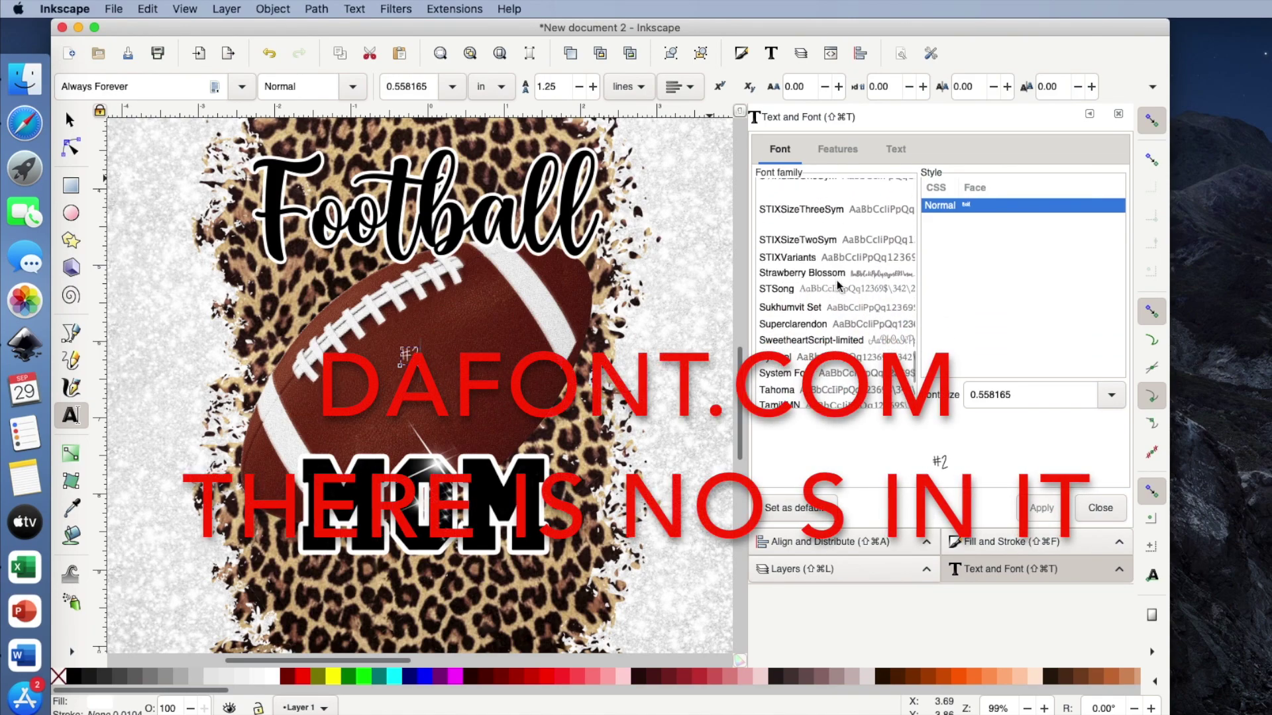
scroll(836, 280, "down", 3)
left_click(821, 362)
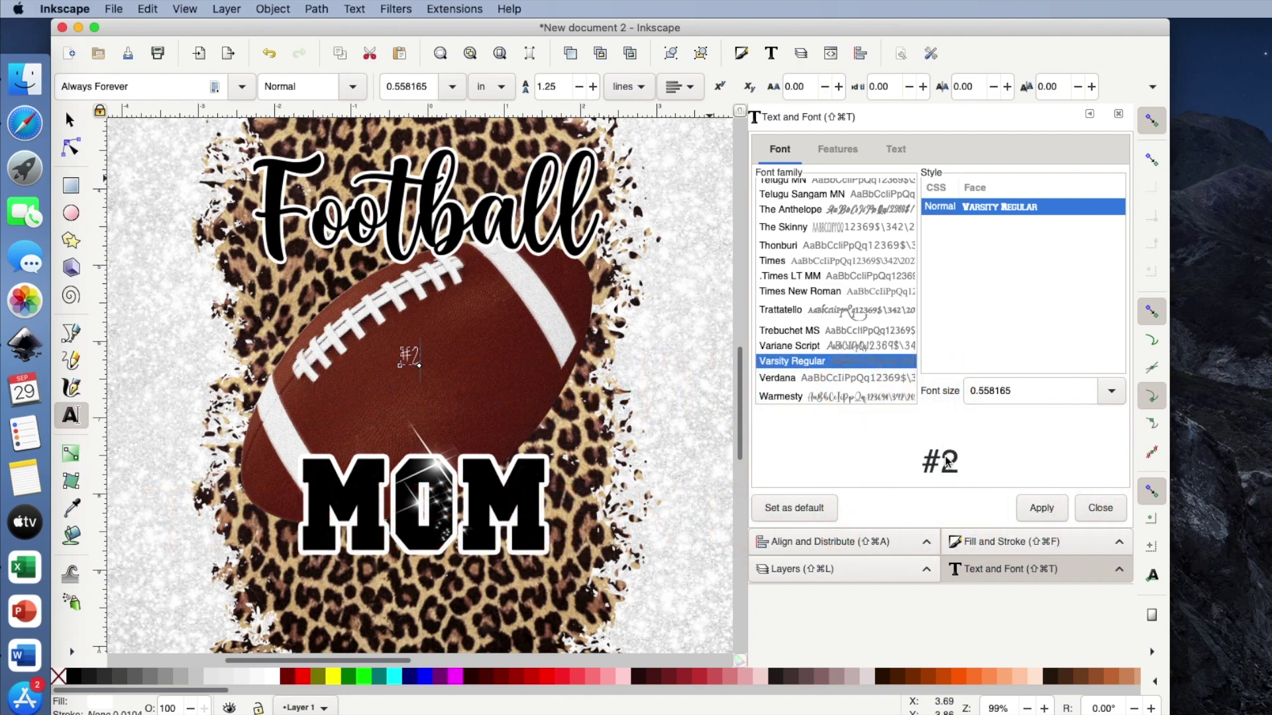
left_click(1042, 508)
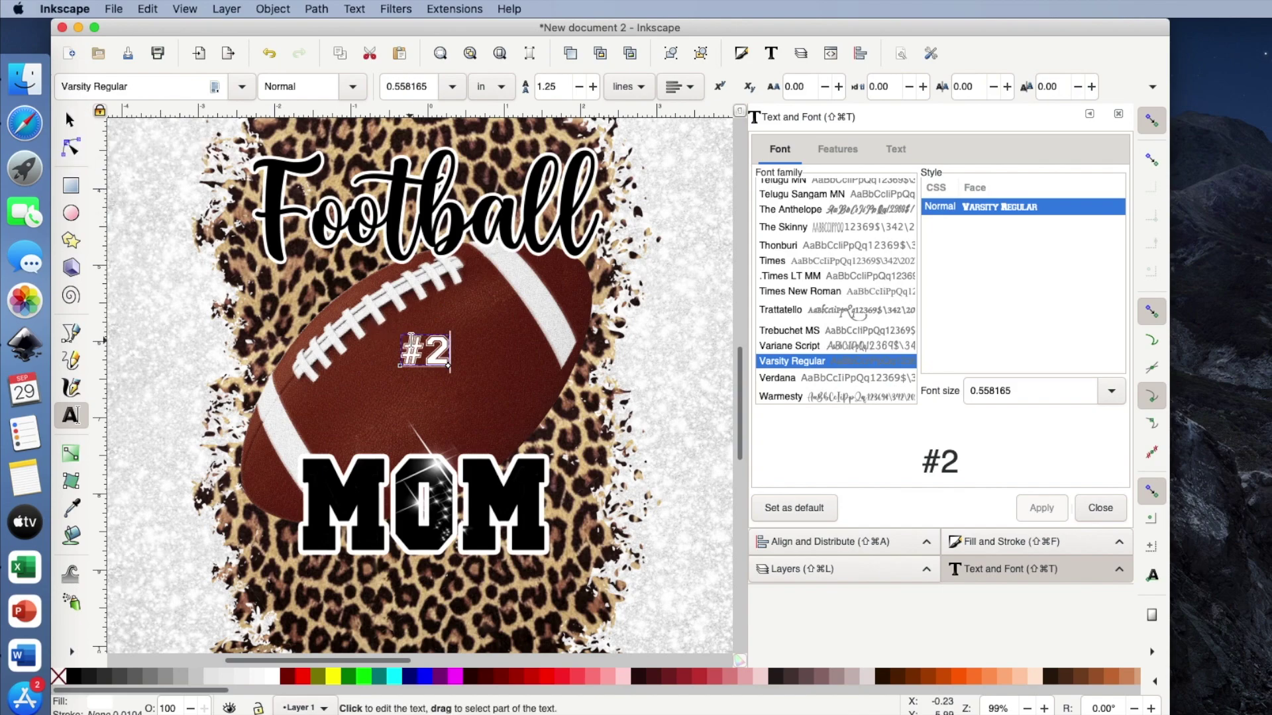
Lock the width-to-height ratio and enlarge the "#2" text to about 1.25 in wide by 0.78 in high on the football.
left_click(69, 120)
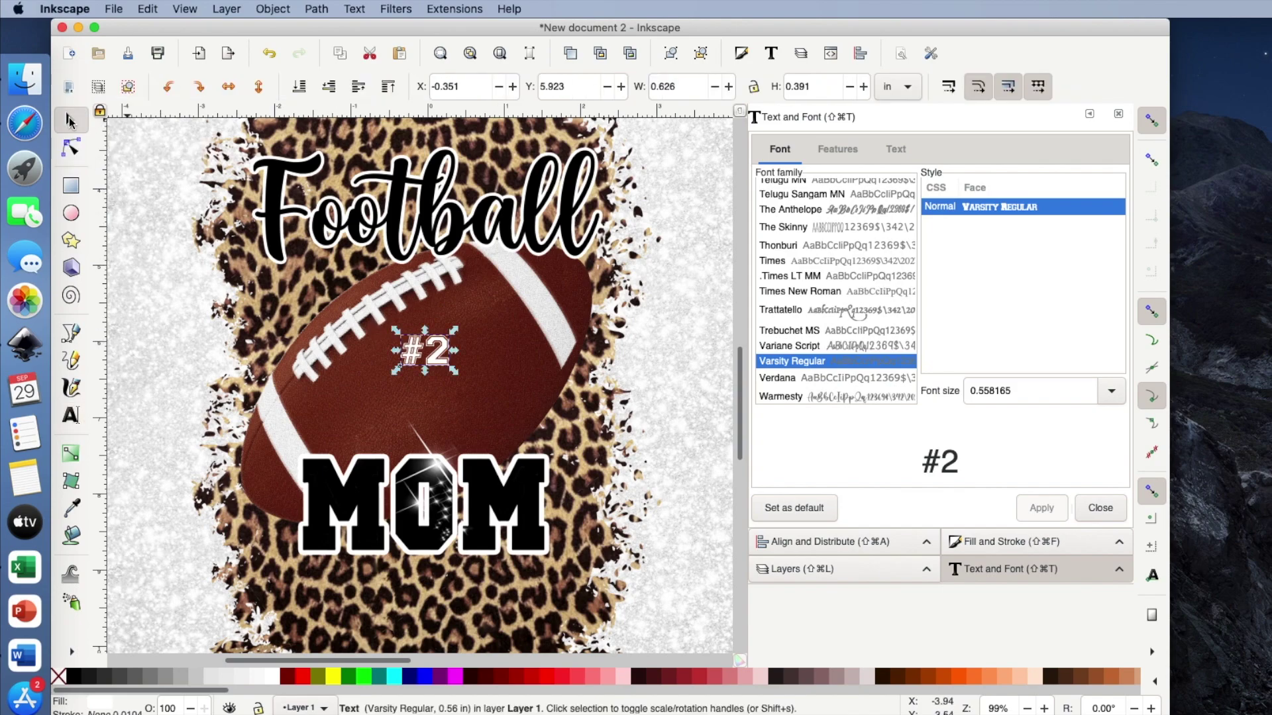
left_click(755, 87)
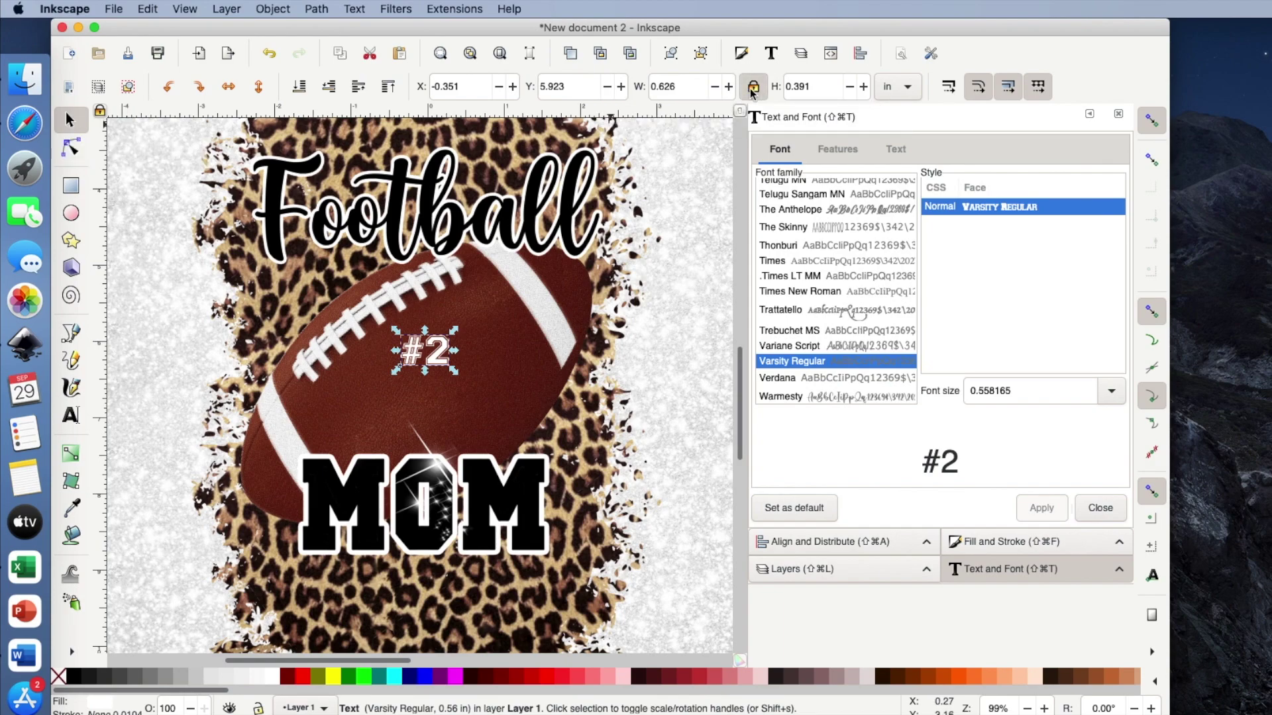
left_click_drag(453, 371, 485, 374)
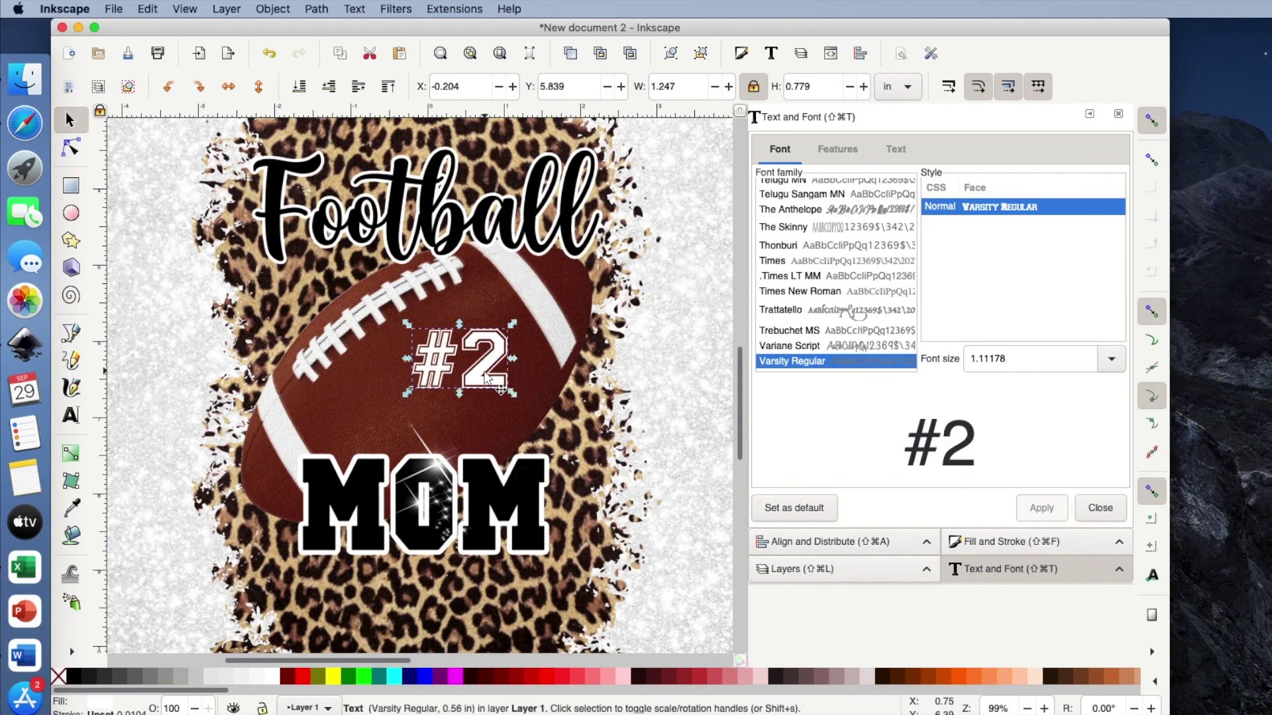
left_click(623, 451)
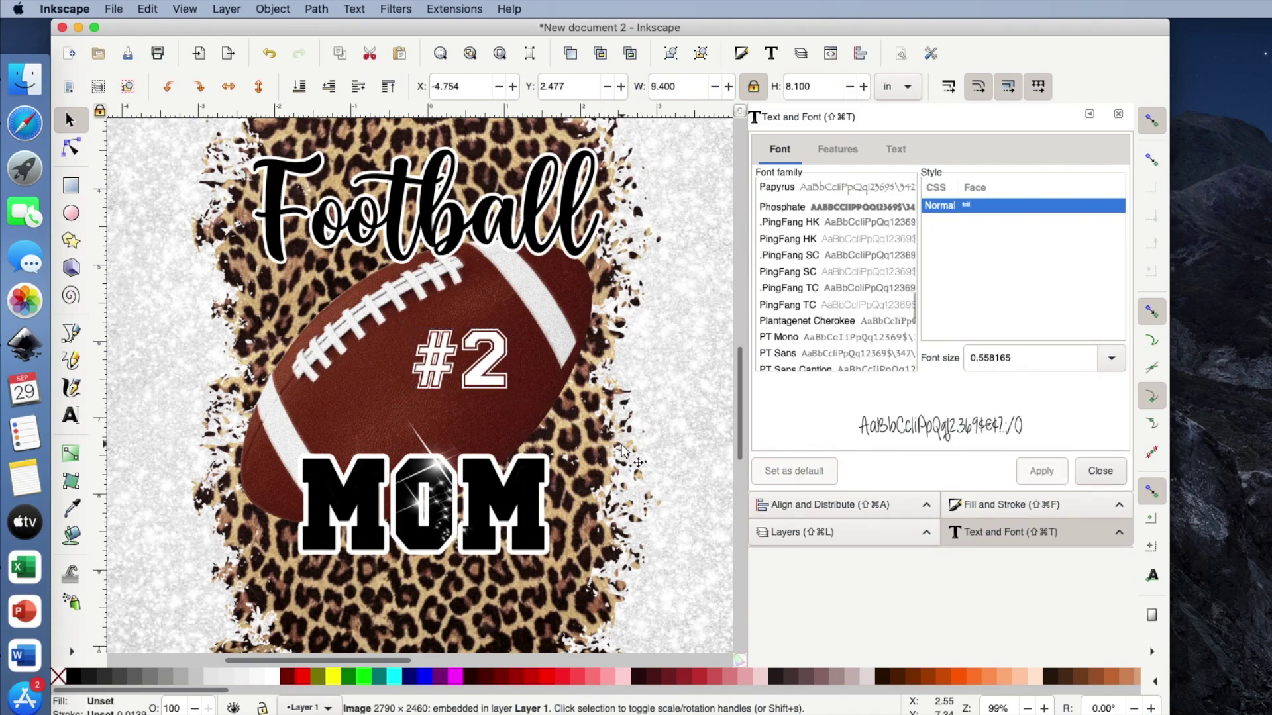
Stretch "#2" to about 0.89 in high, narrow it to about 1.18 in wide, and move it toward the football's right stripe.
left_click(477, 366)
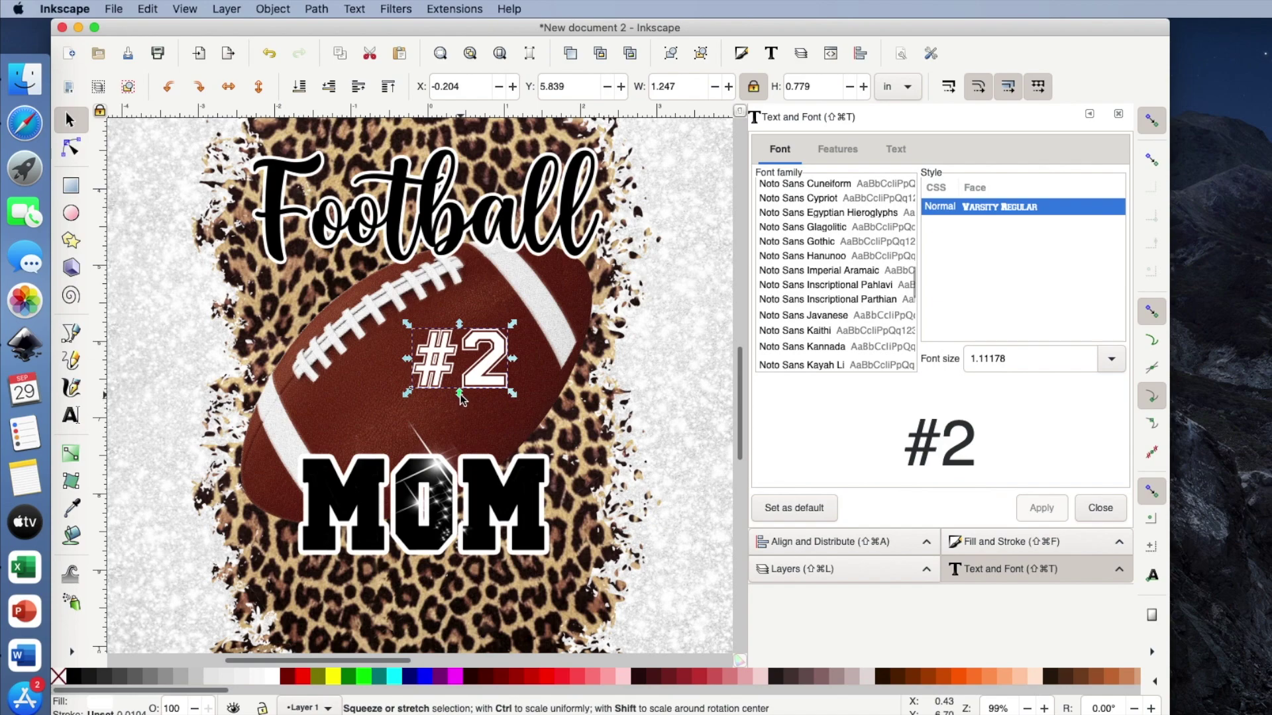
left_click_drag(460, 394, 457, 401)
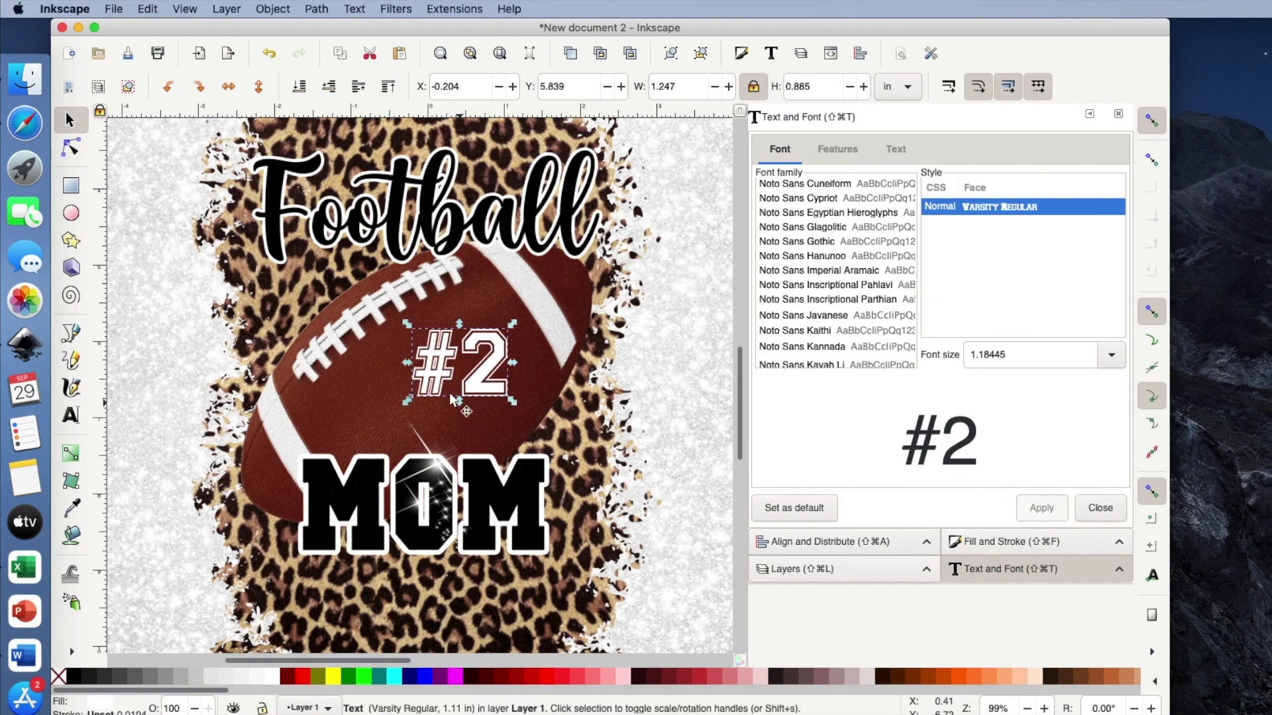
left_click_drag(407, 363, 488, 368)
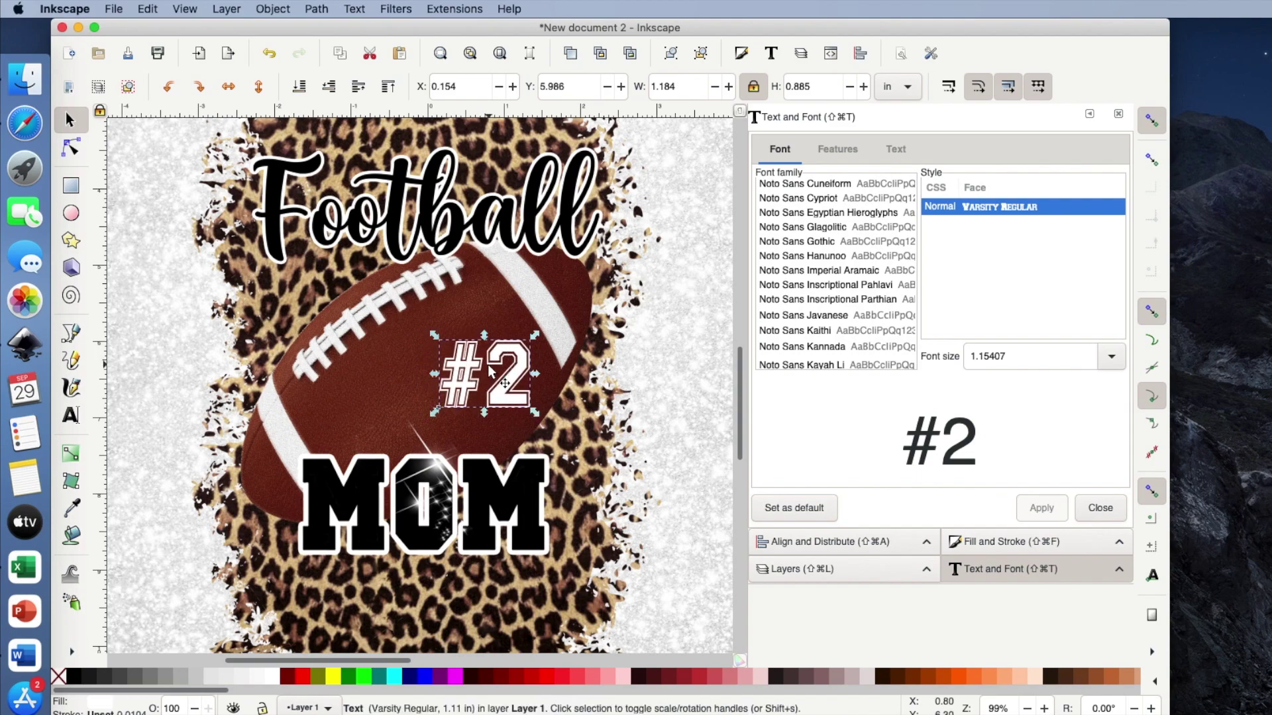
Enlarge "#2" to about 1.25 in wide by 0.94 in high and fine-tune its position between the football's laces and right stripe.
left_click(562, 280)
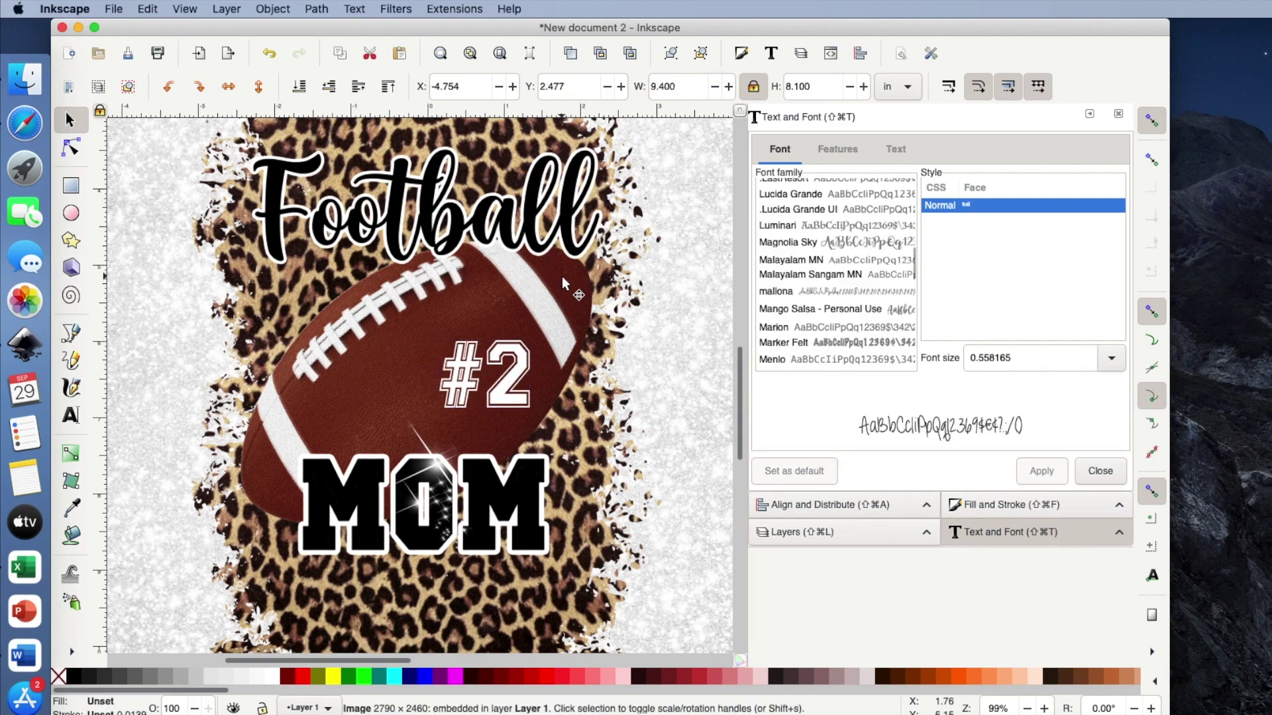
left_click_drag(512, 377, 501, 372)
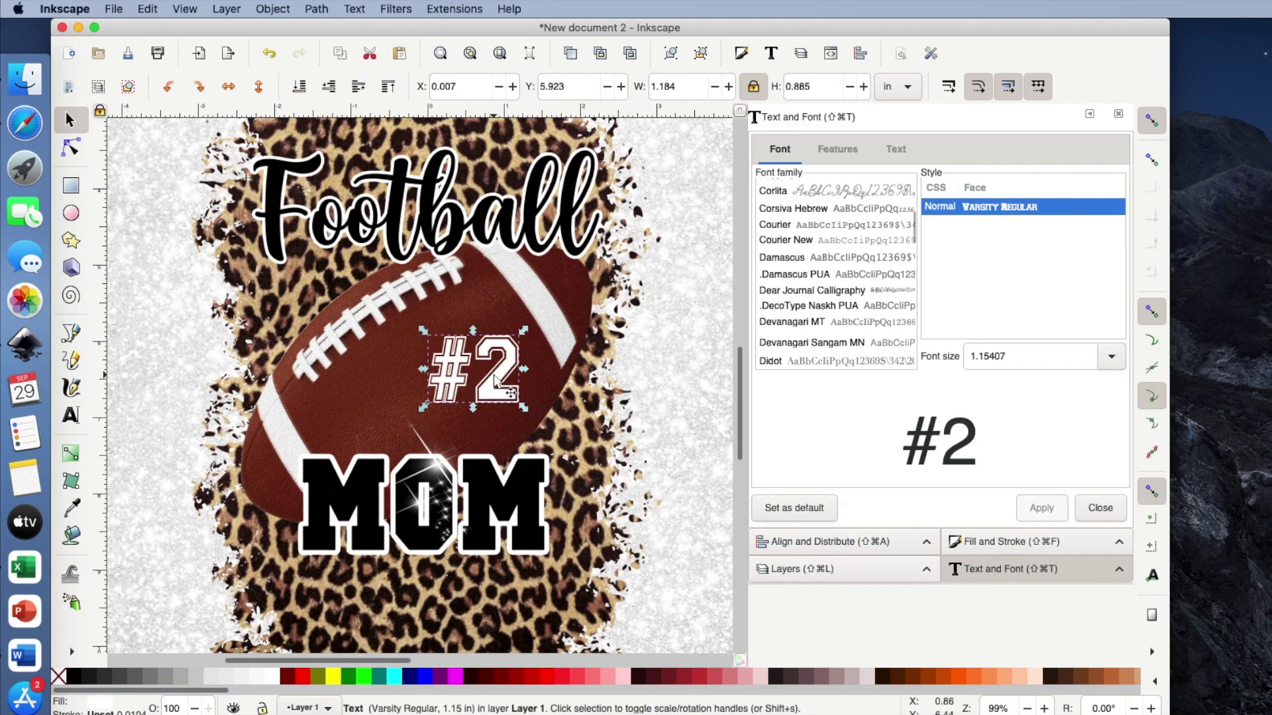
left_click(421, 329)
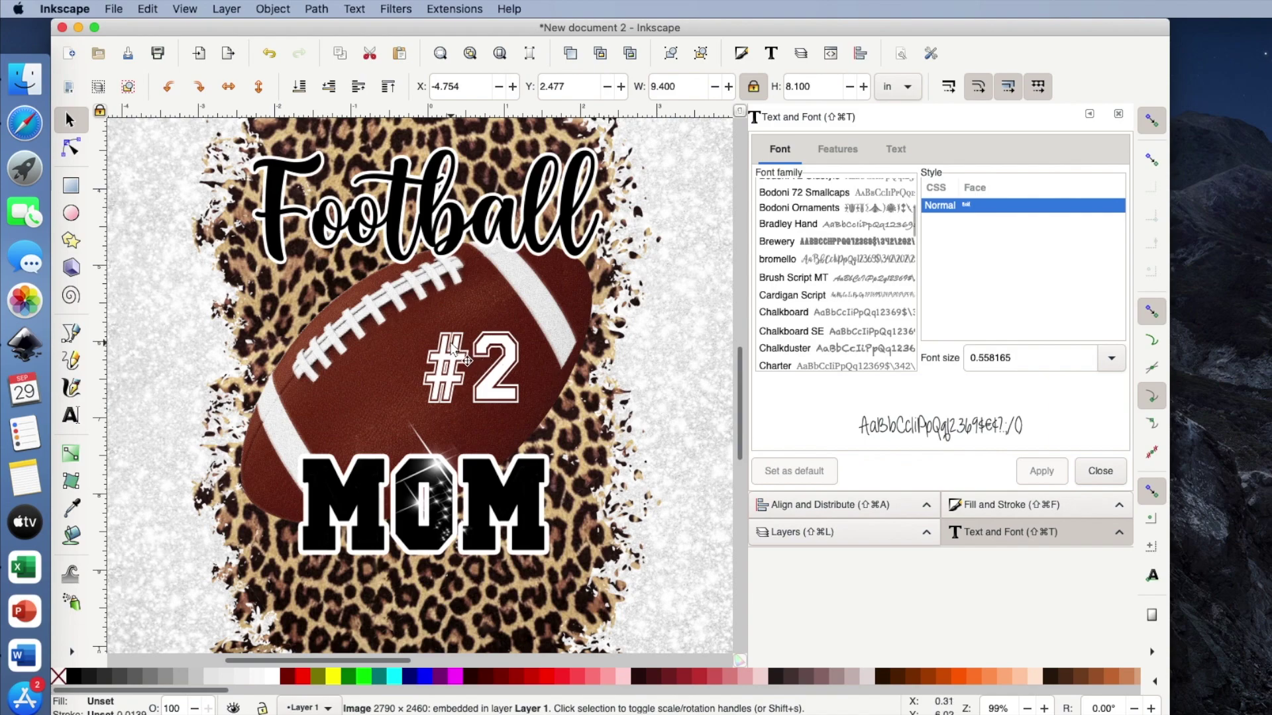
left_click_drag(491, 378, 487, 380)
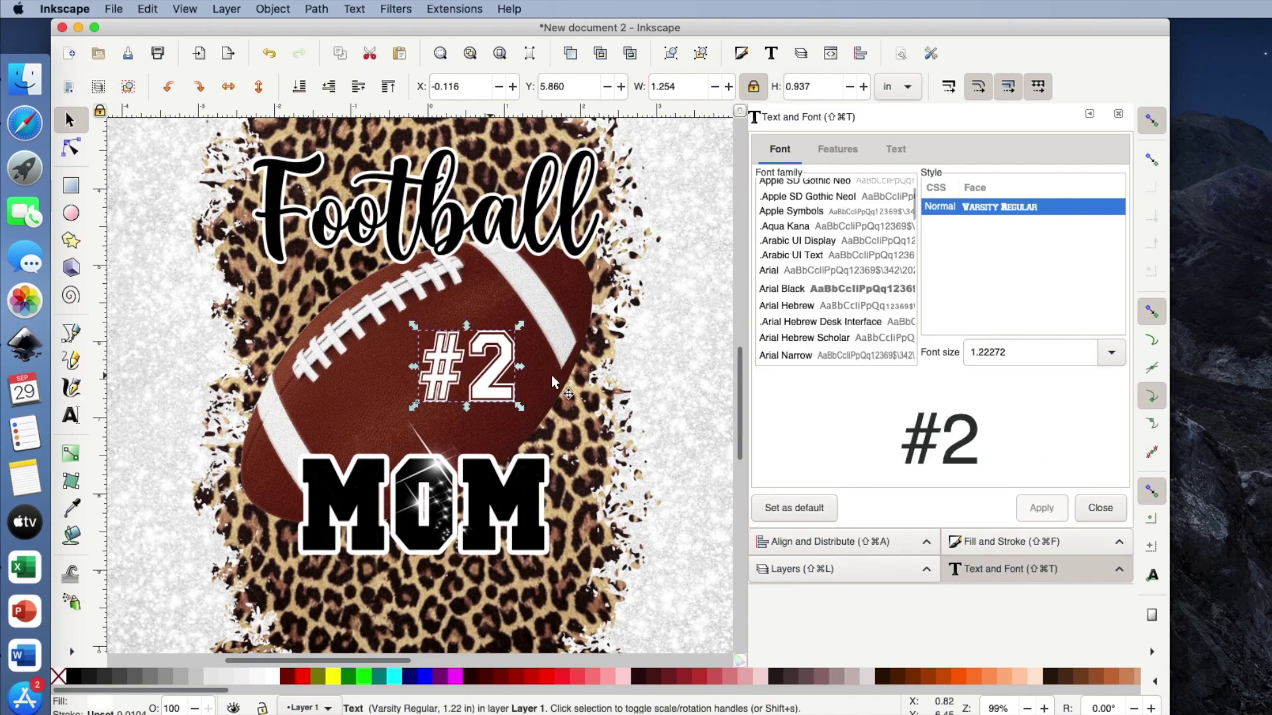
left_click(644, 400)
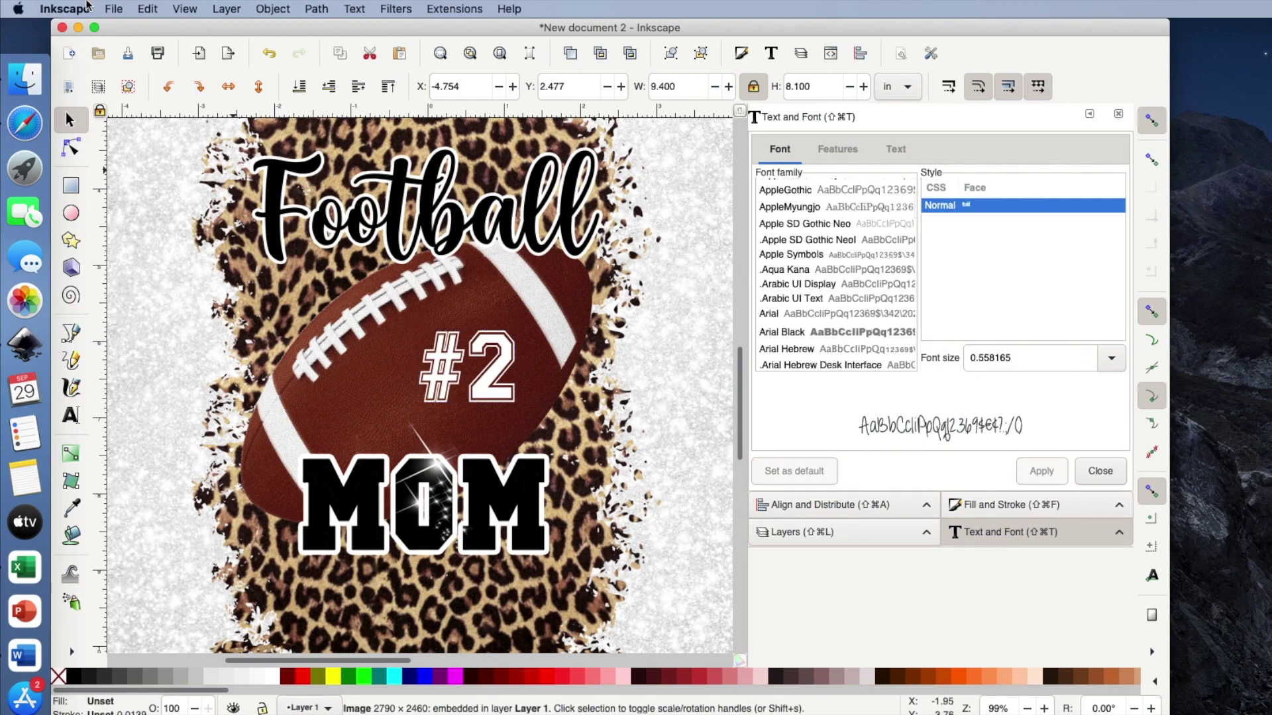
Save the football design to the Desktop as Tumbler2.svg in Plain SVG format.
left_click(114, 9)
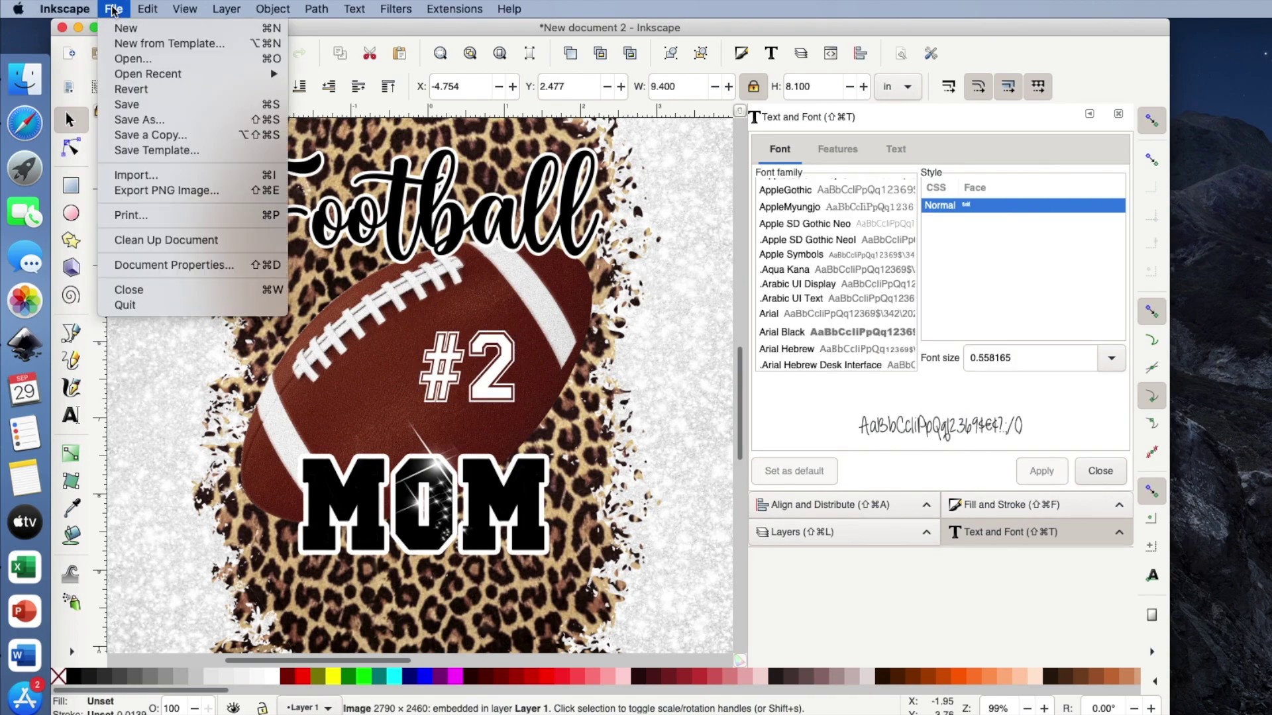
left_click(124, 120)
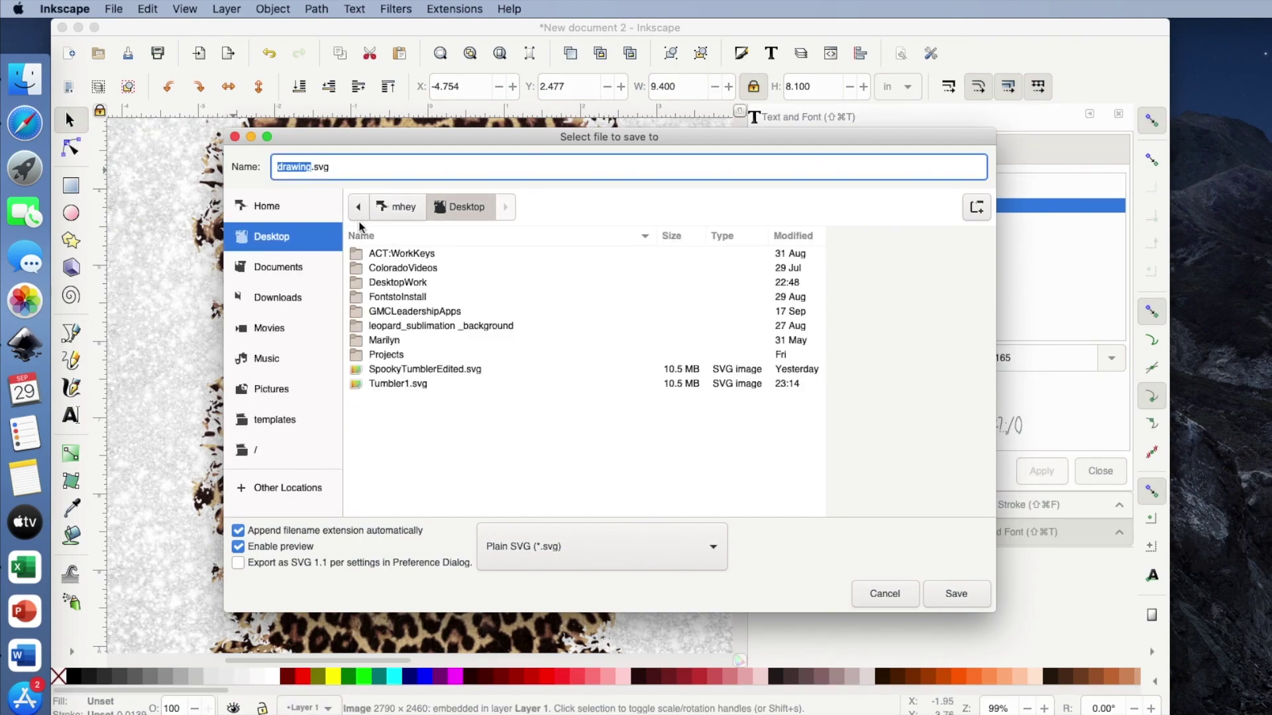
type("Tumbler")
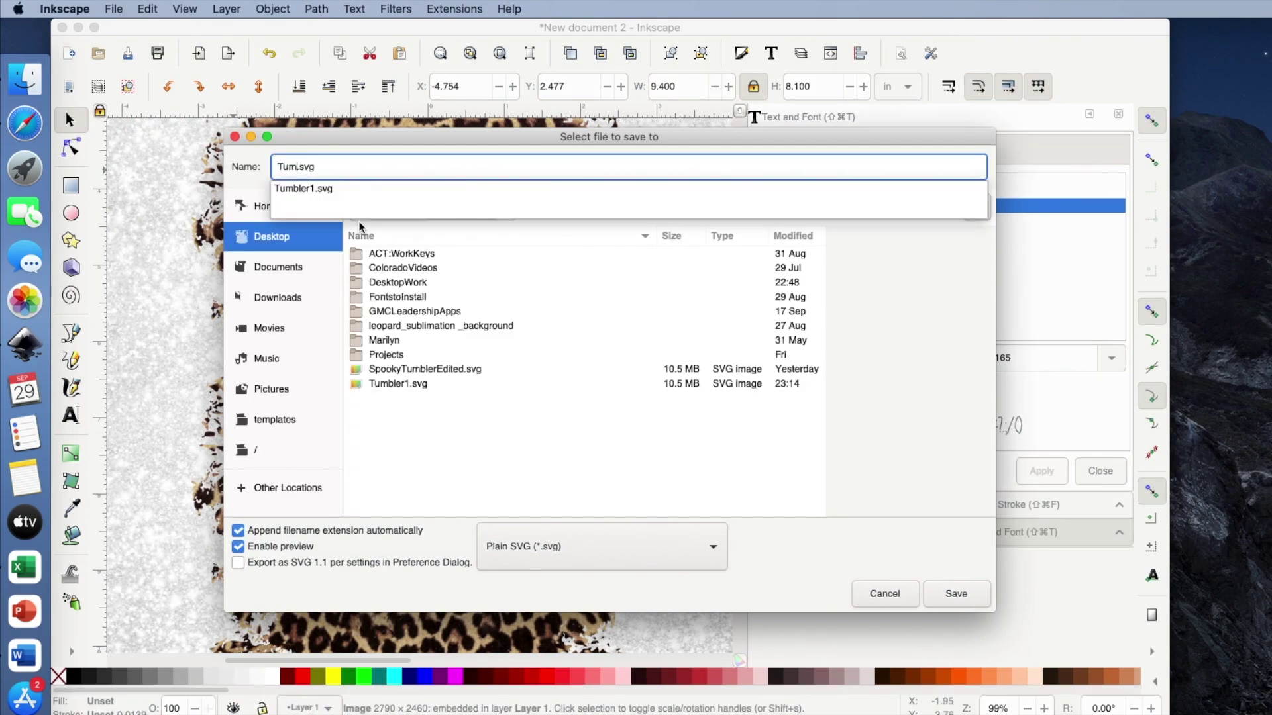
type("2")
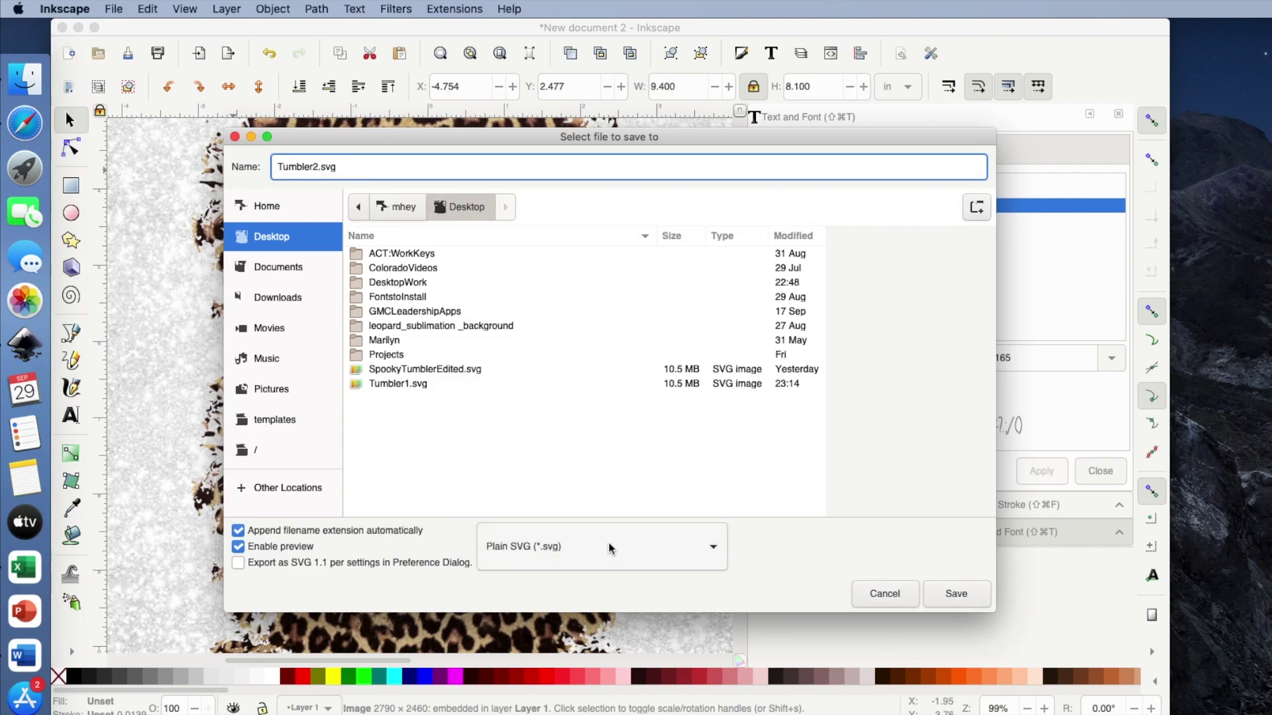
left_click(959, 595)
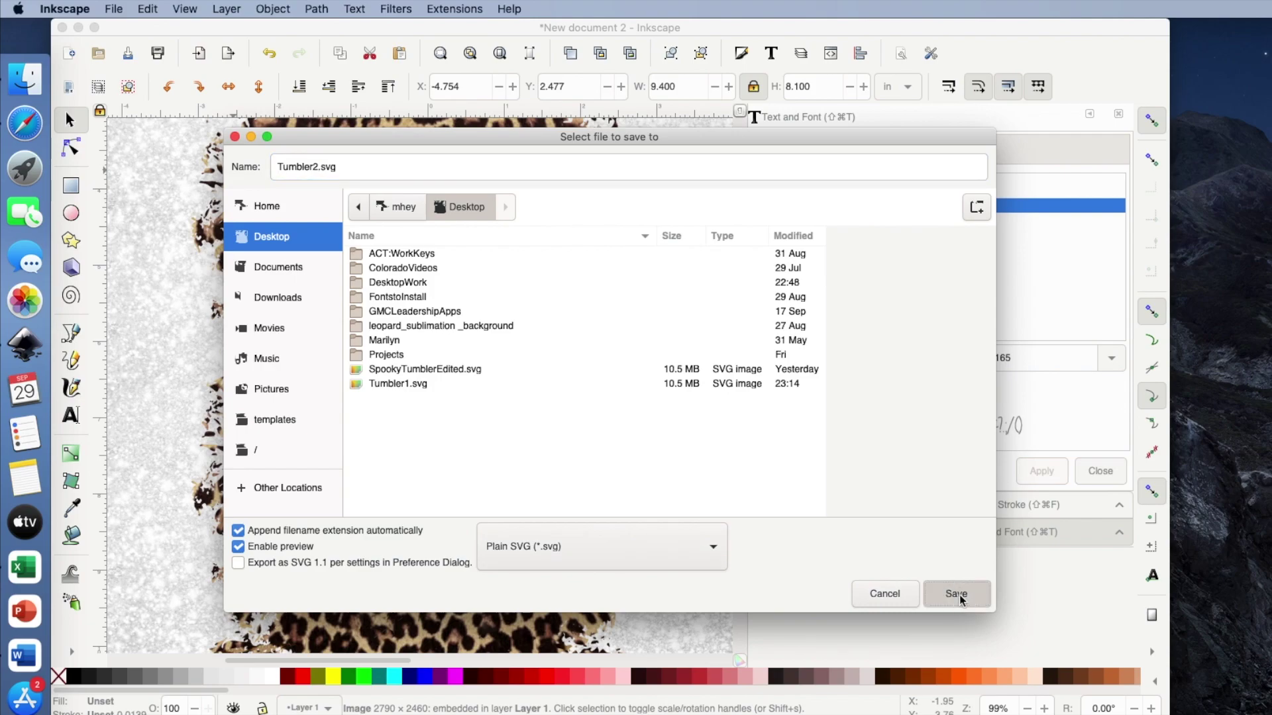